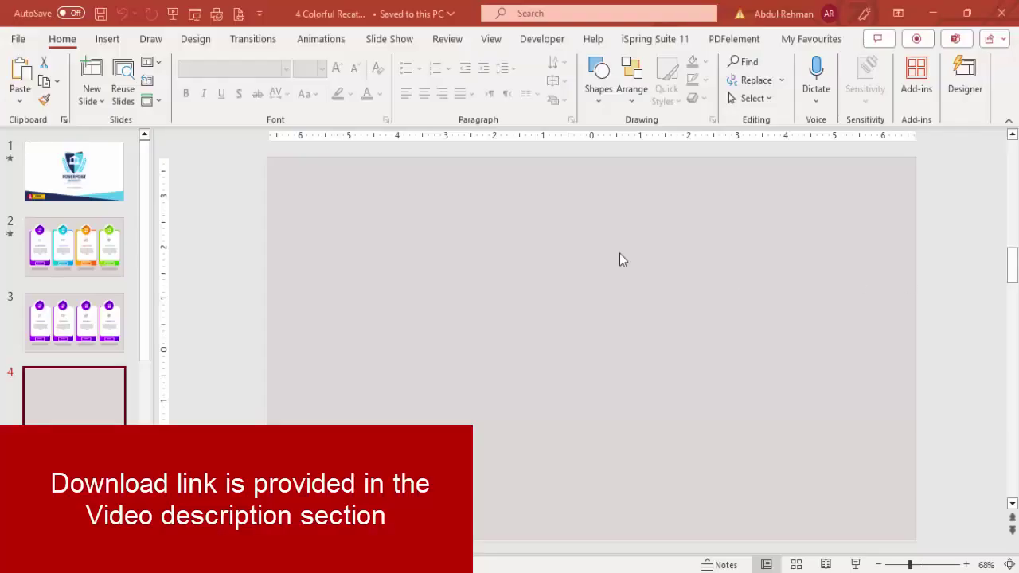
Turn on guides and draw a tall rounded rectangle at the slide centre with sharper corners.
click(492, 39)
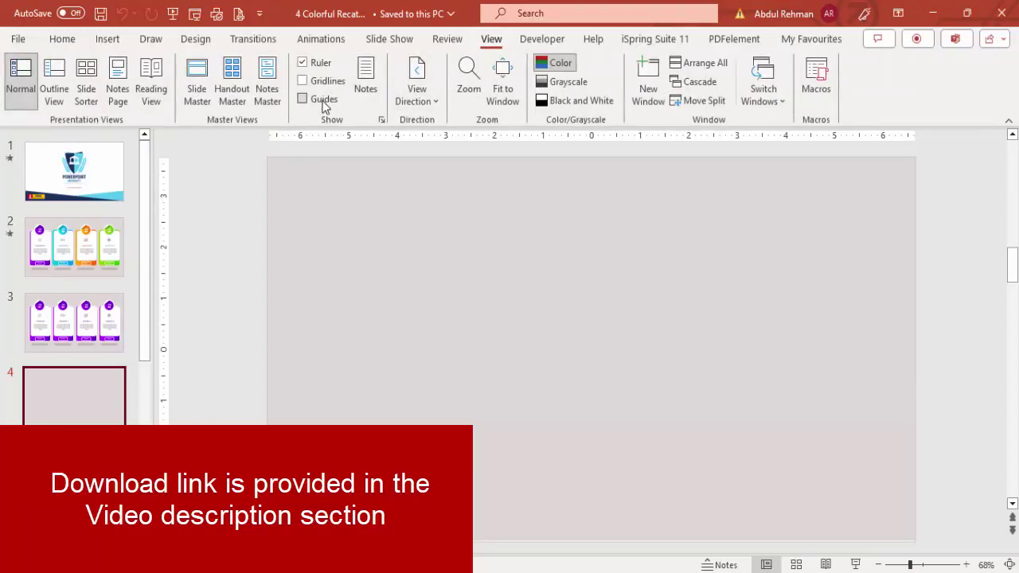
click(108, 39)
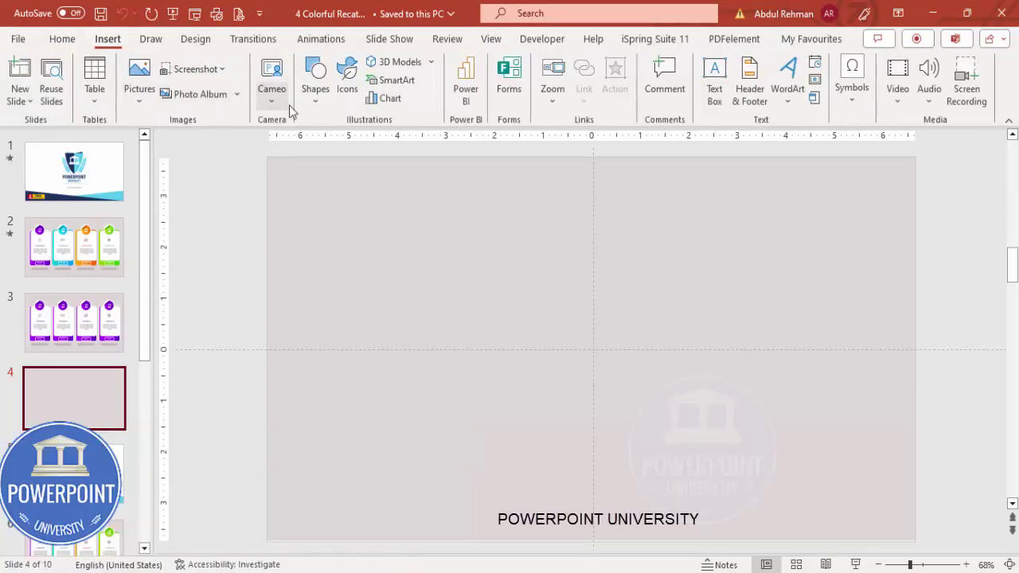
click(315, 100)
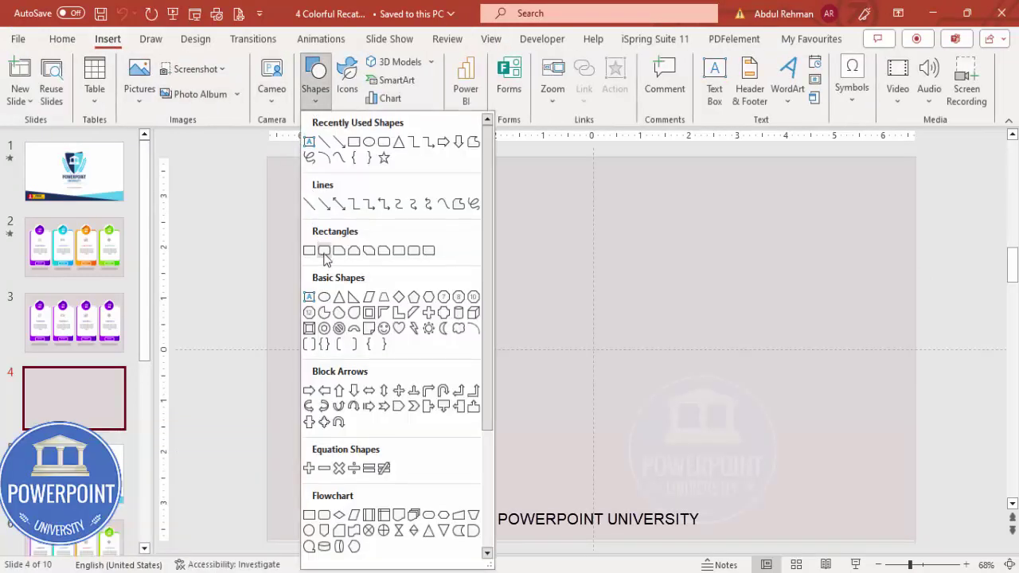
click(324, 251)
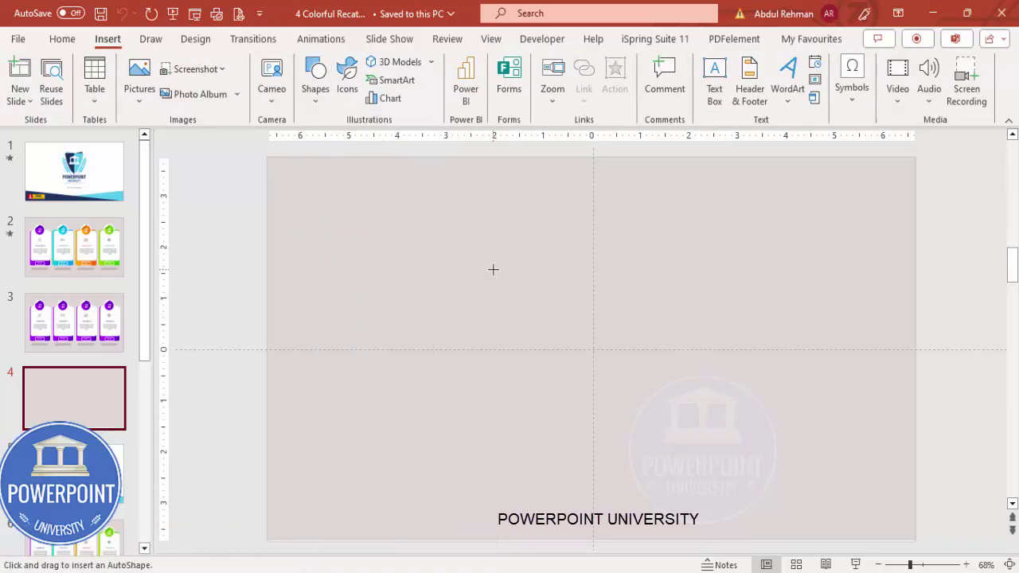
drag(498, 231, 659, 500)
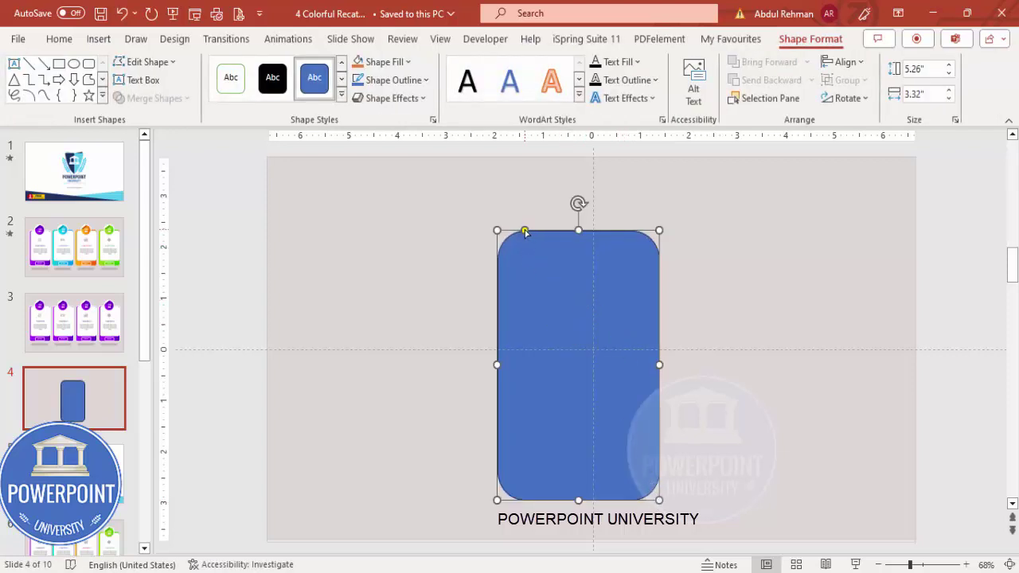
drag(524, 230, 511, 232)
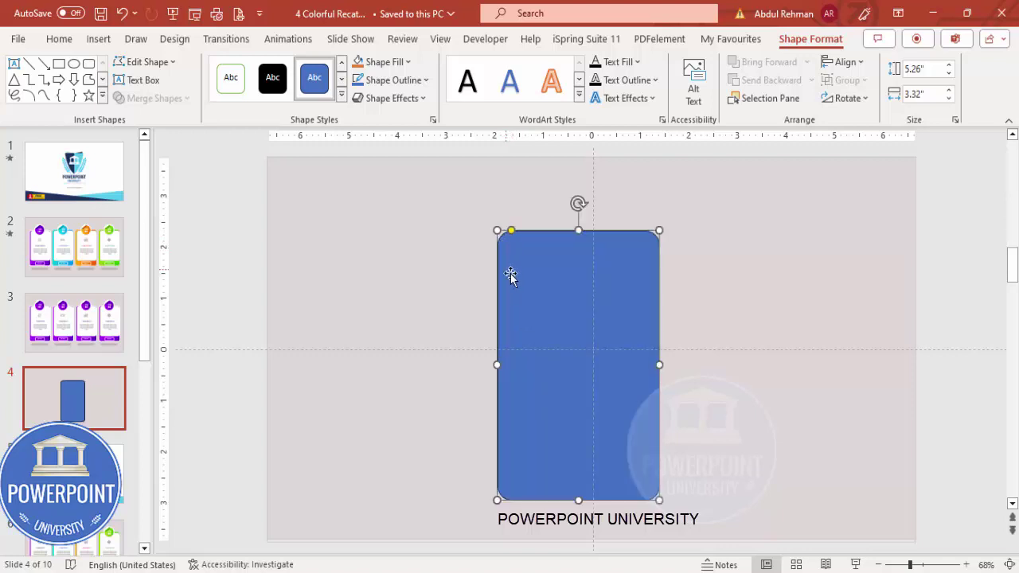
Give the rectangle a white outline and bring up its Format Shape settings.
click(415, 83)
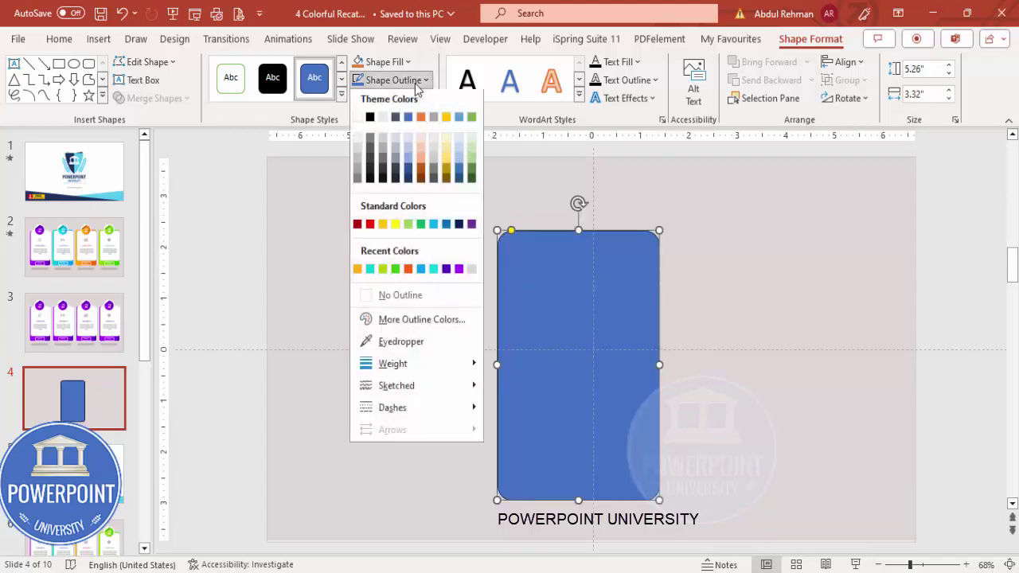
click(357, 121)
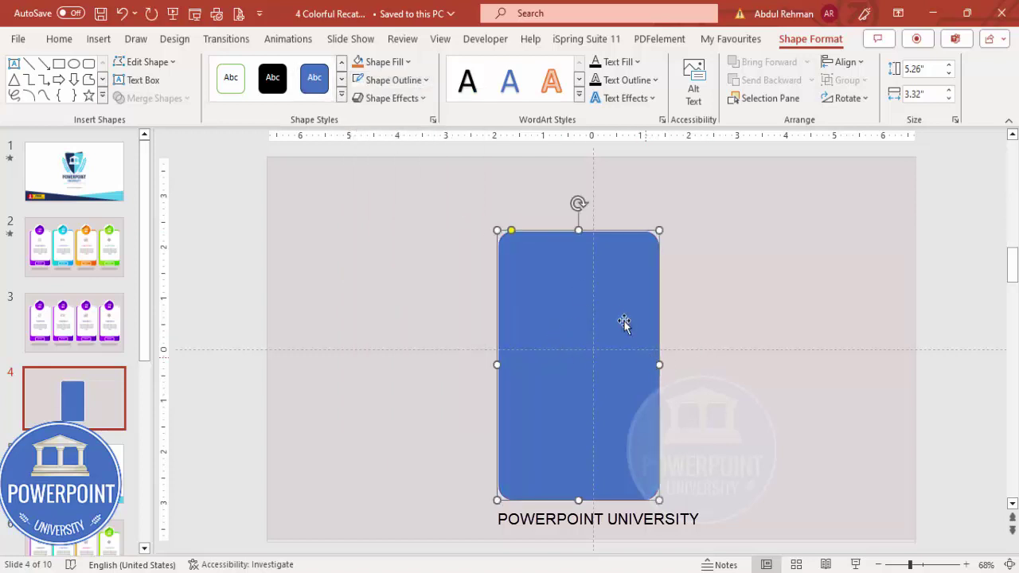
right_click(635, 410)
click(696, 530)
Switch the rectangle to a gradient fill and remove the extra middle gradient stops.
click(833, 236)
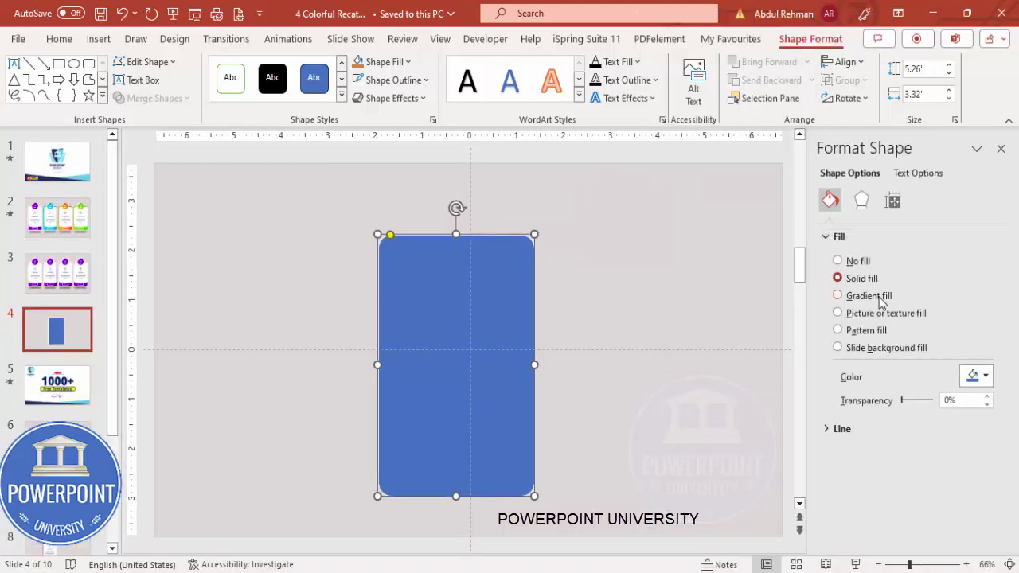
click(869, 297)
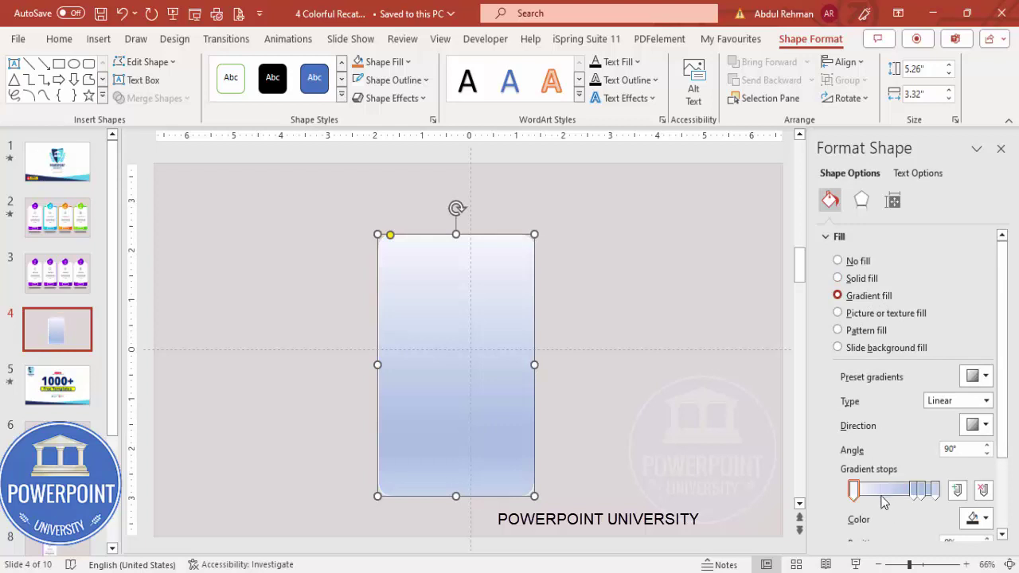
click(923, 490)
click(983, 490)
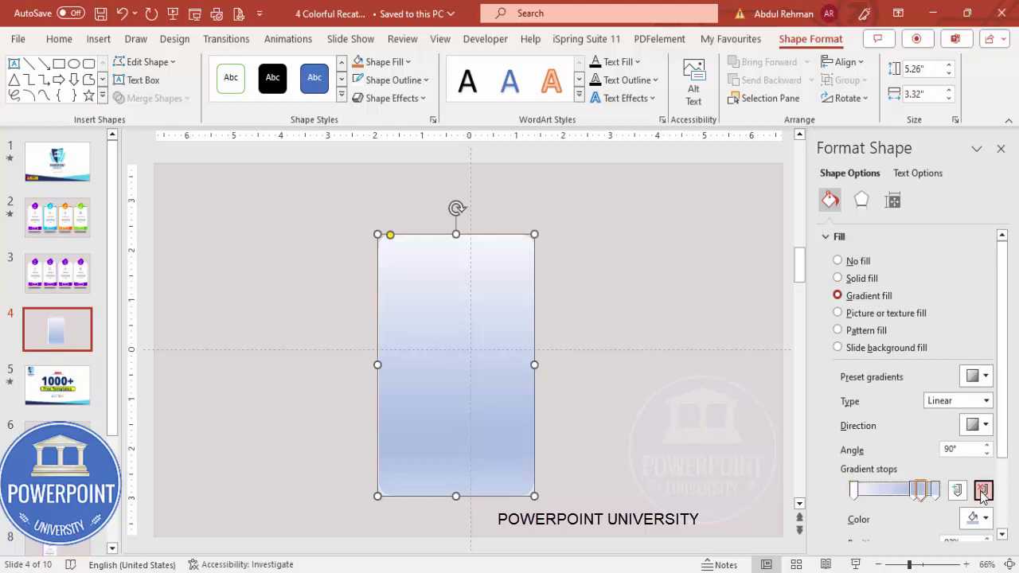
click(983, 490)
click(983, 490)
Set the left gradient stop to blue and the right stop to dark blue.
click(854, 490)
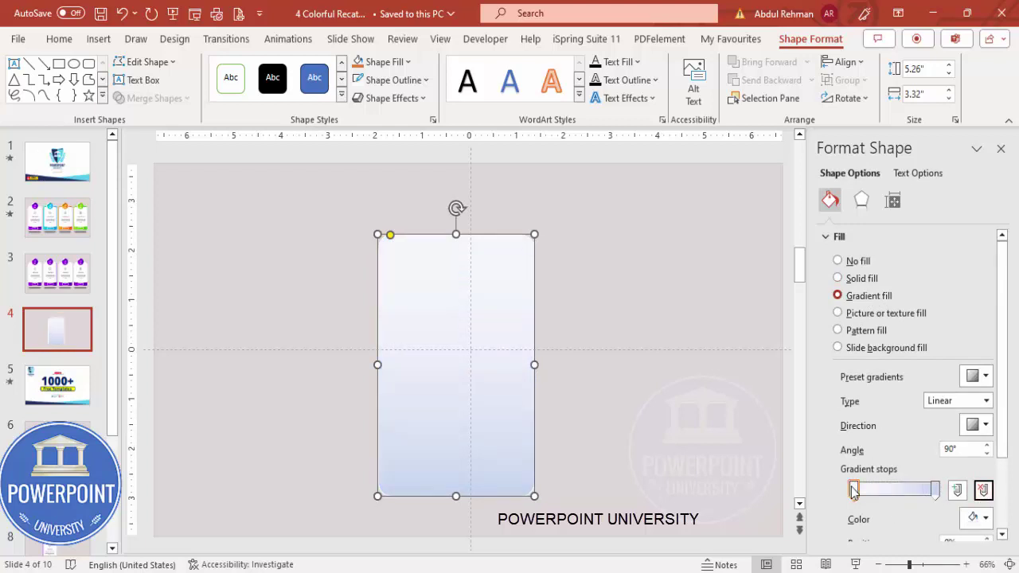
click(973, 518)
click(980, 412)
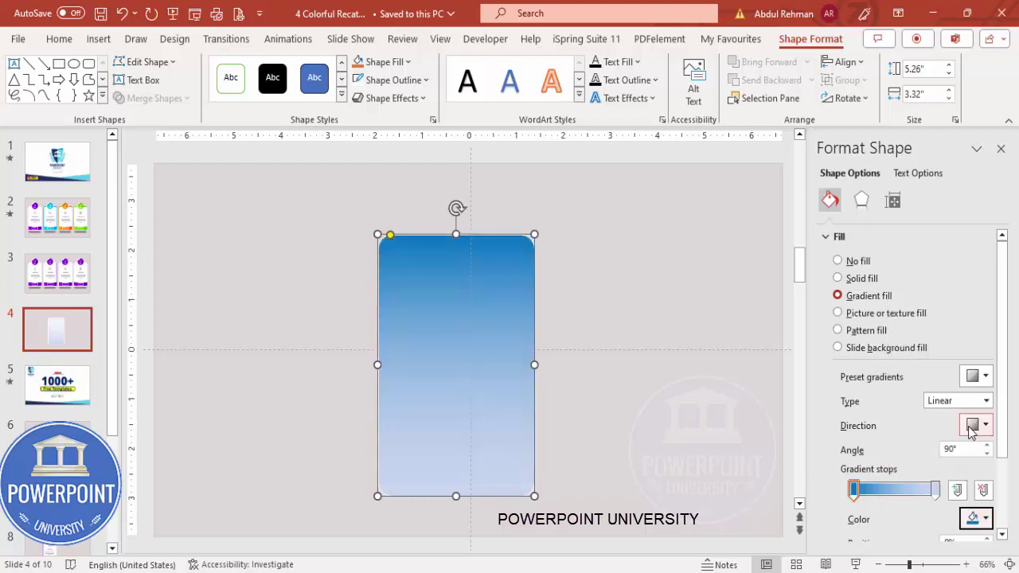
click(934, 490)
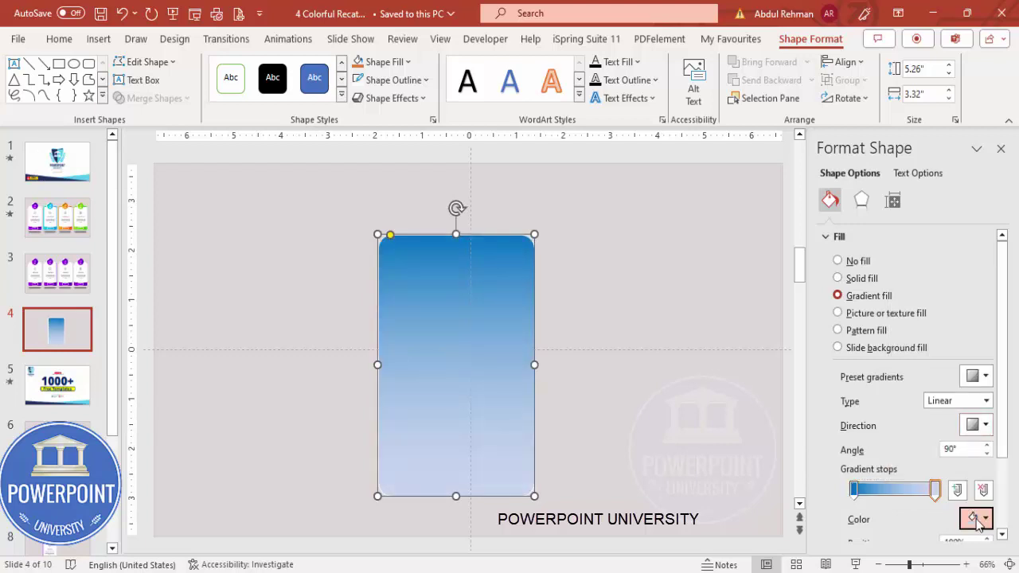
click(977, 519)
click(994, 411)
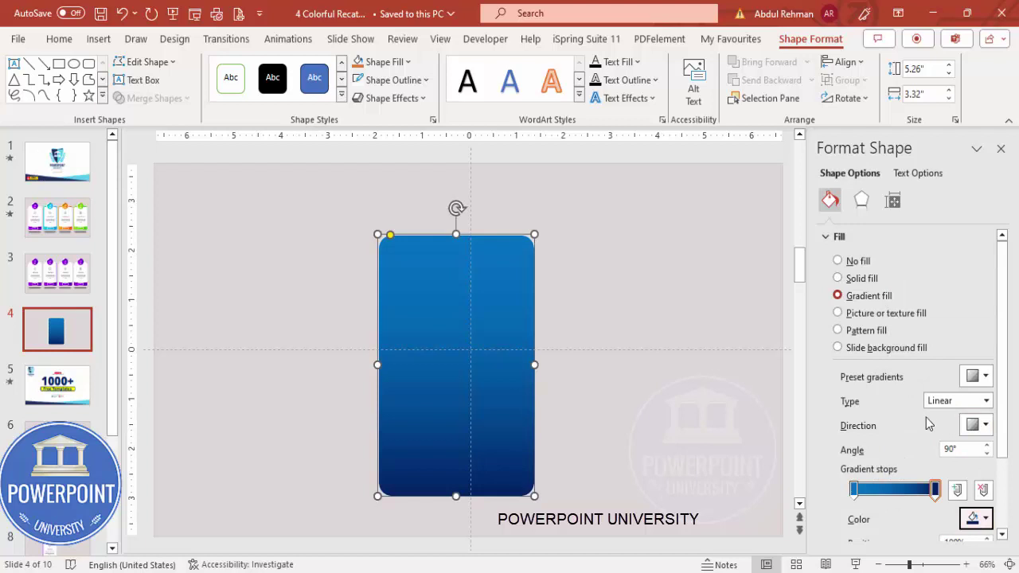
Set the gradient direction to Linear Right, running left to right.
click(976, 424)
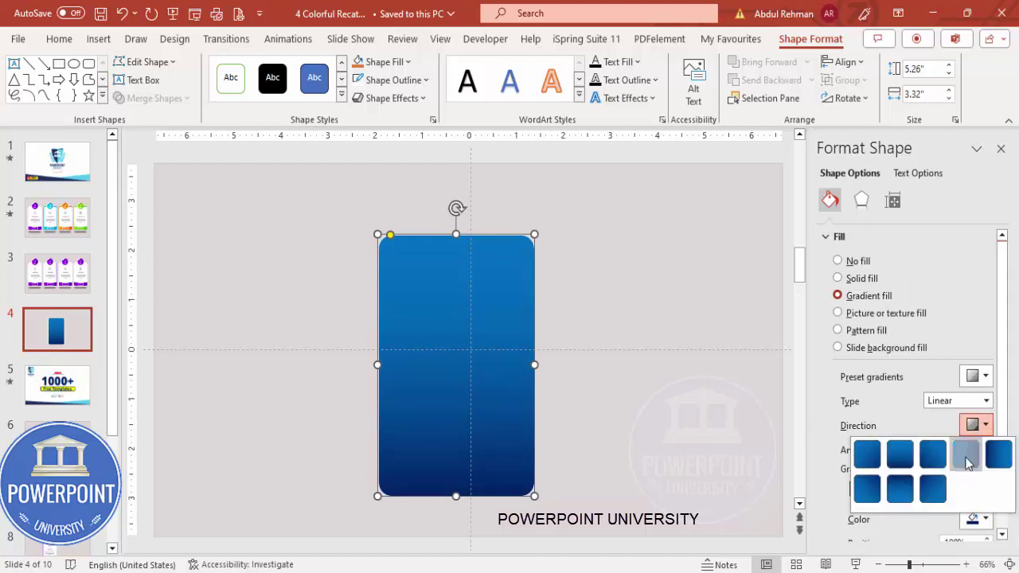
click(967, 455)
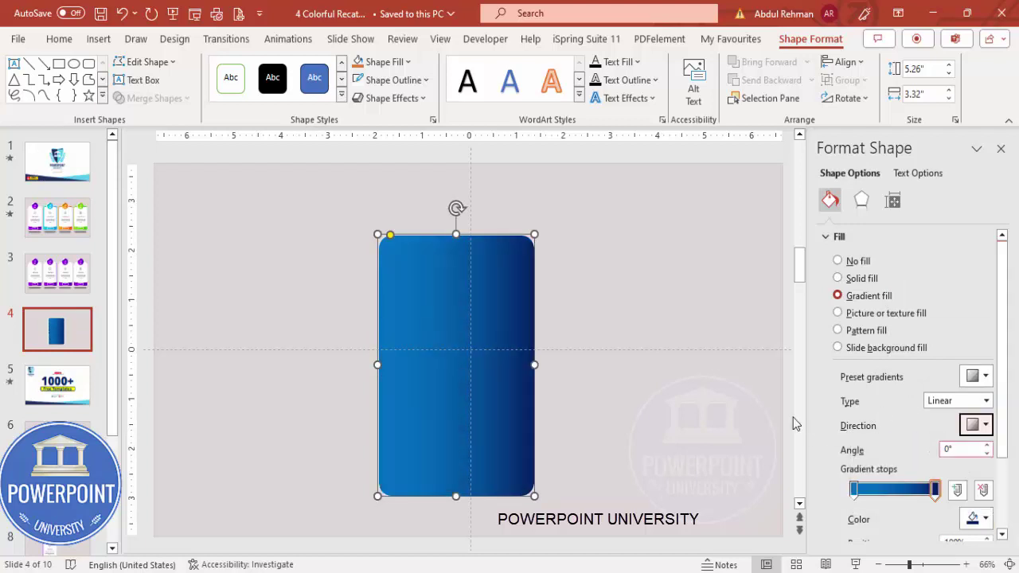
click(980, 425)
click(966, 455)
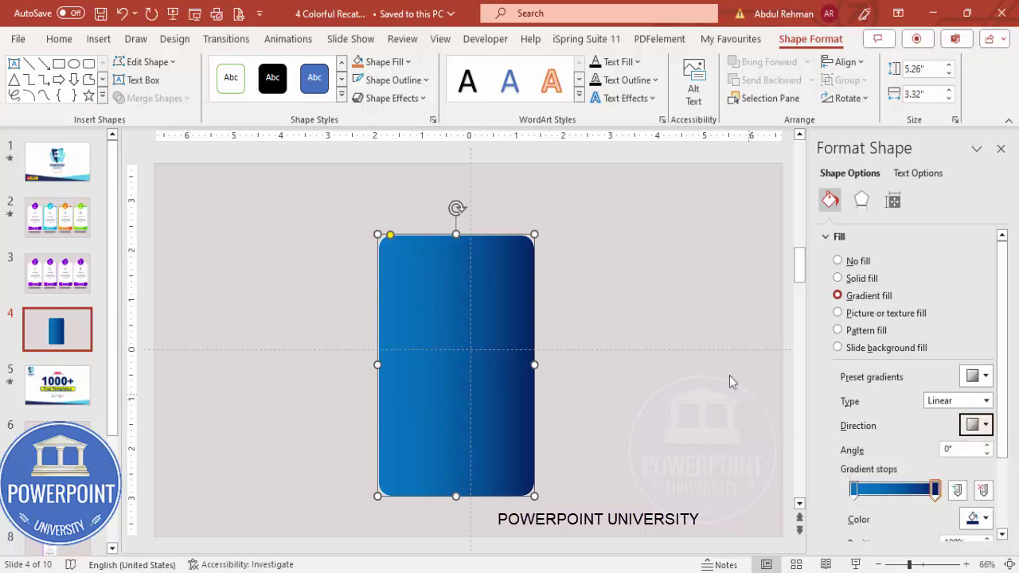
click(626, 258)
click(472, 295)
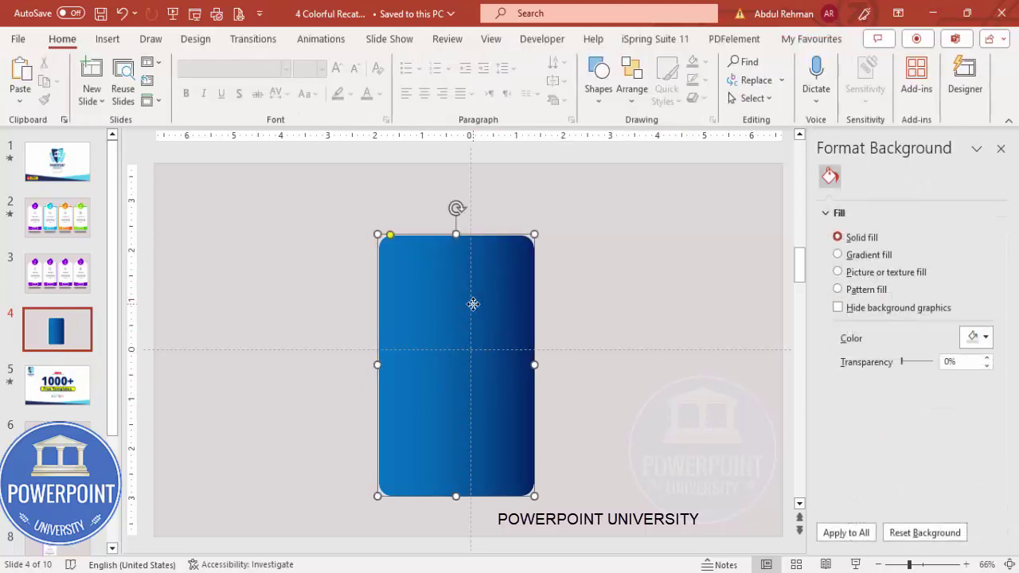
Duplicate the gradient rectangle and make the copy white-filled with no outline.
key(ctrl+d)
drag(487, 309, 530, 309)
click(396, 80)
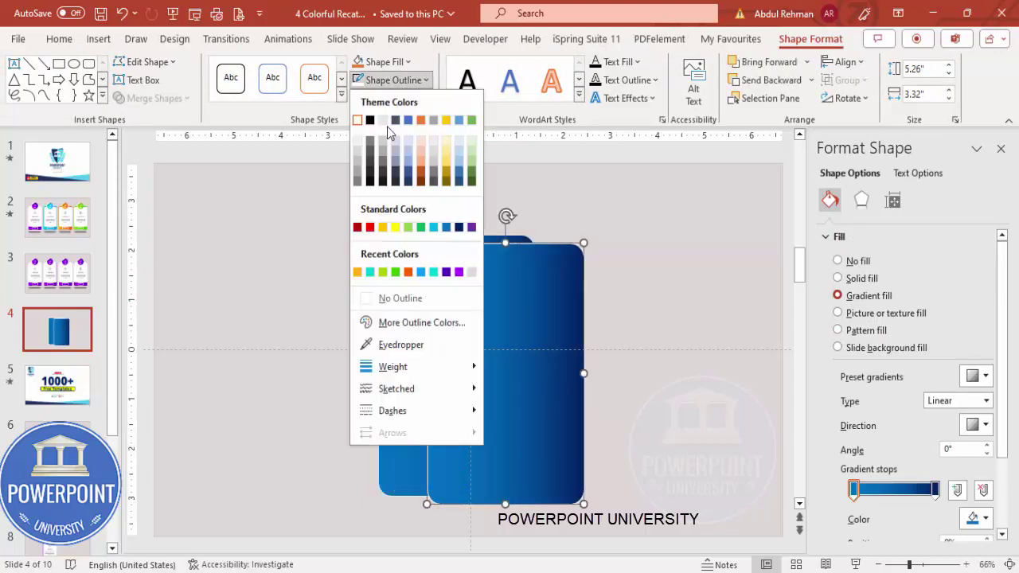
click(394, 298)
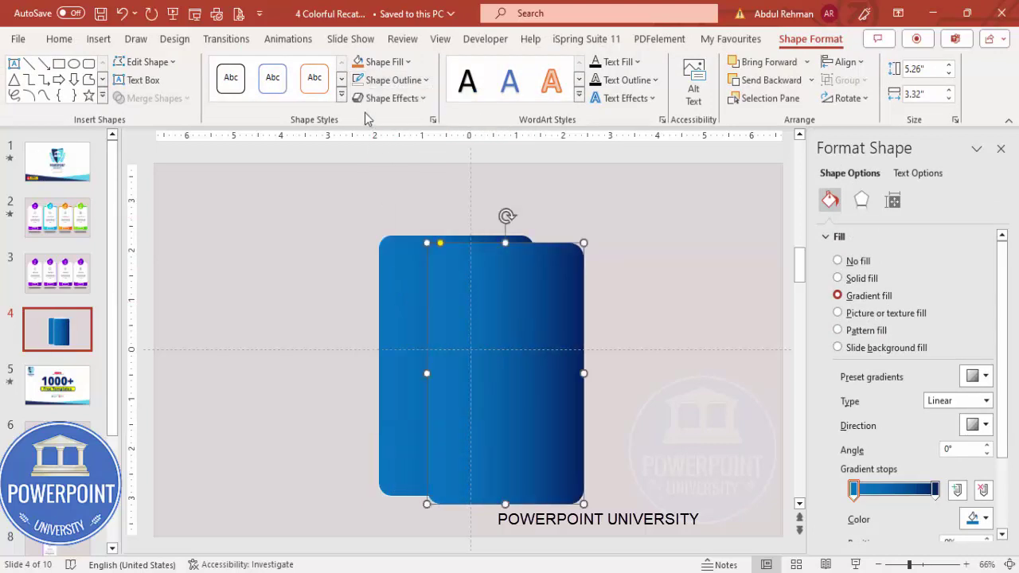
click(382, 63)
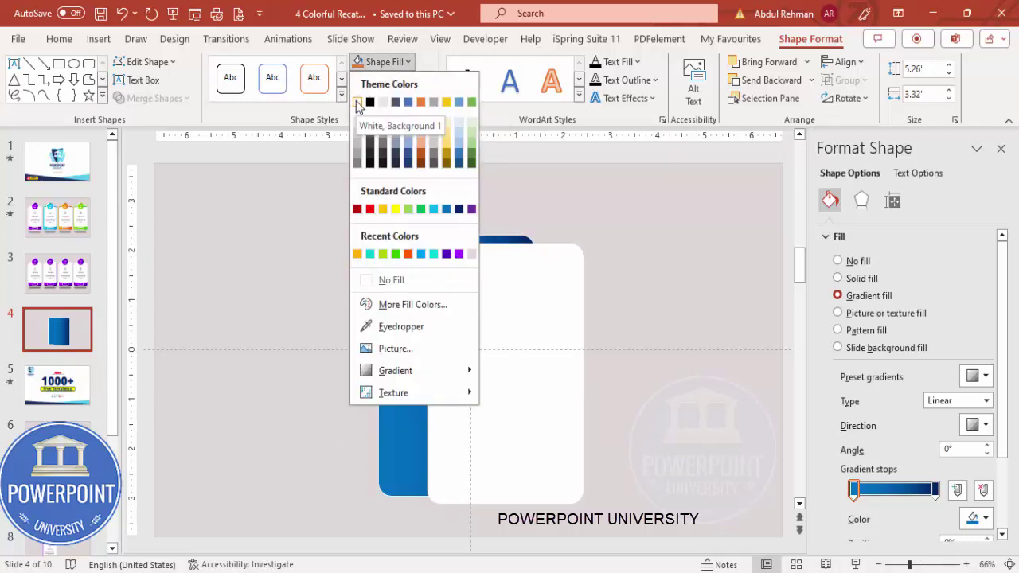
click(357, 103)
drag(544, 275, 657, 296)
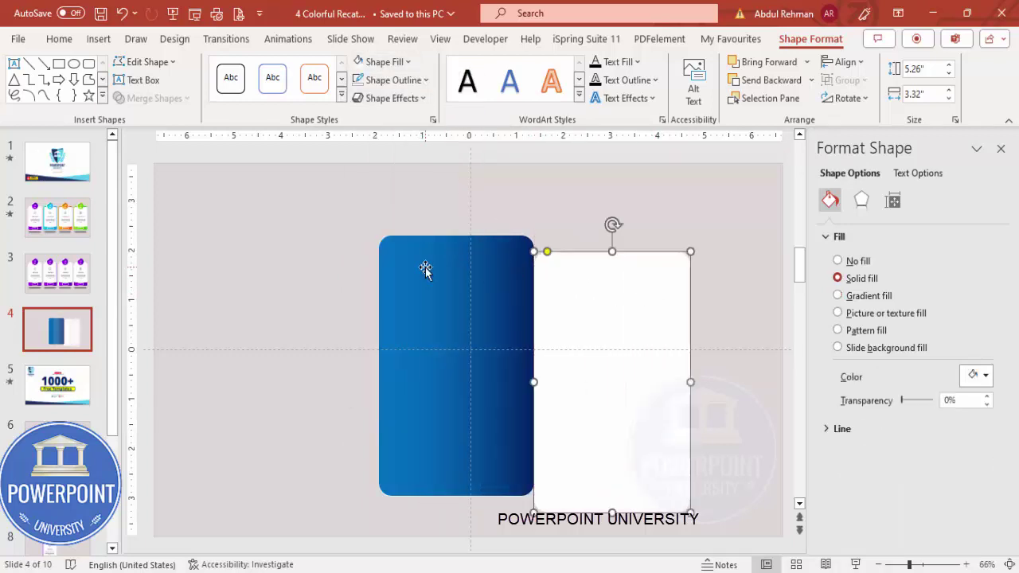
Centre both the blue and white rectangles horizontally and vertically on the slide.
click(423, 268)
click(844, 62)
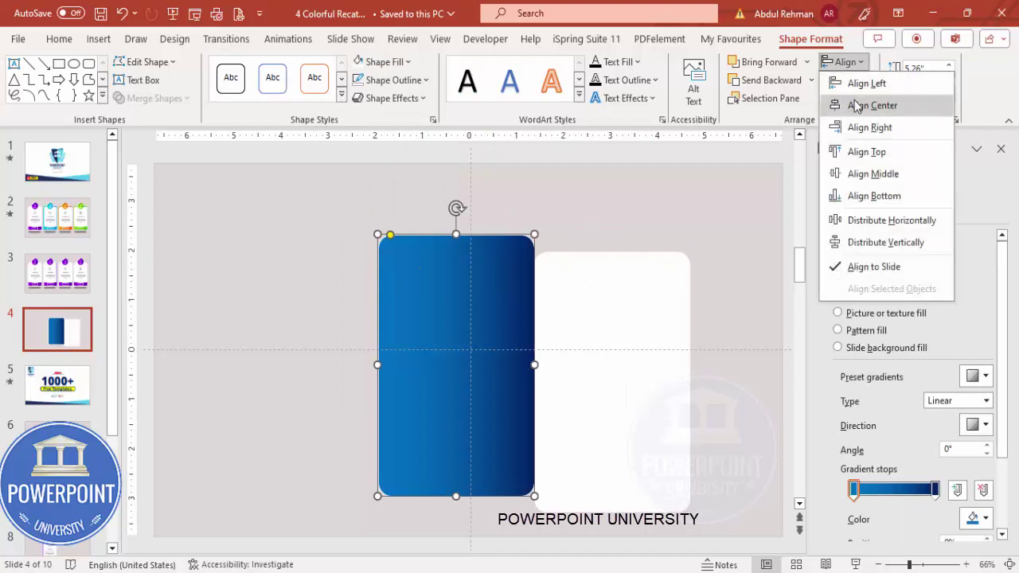
click(848, 105)
click(855, 70)
click(912, 173)
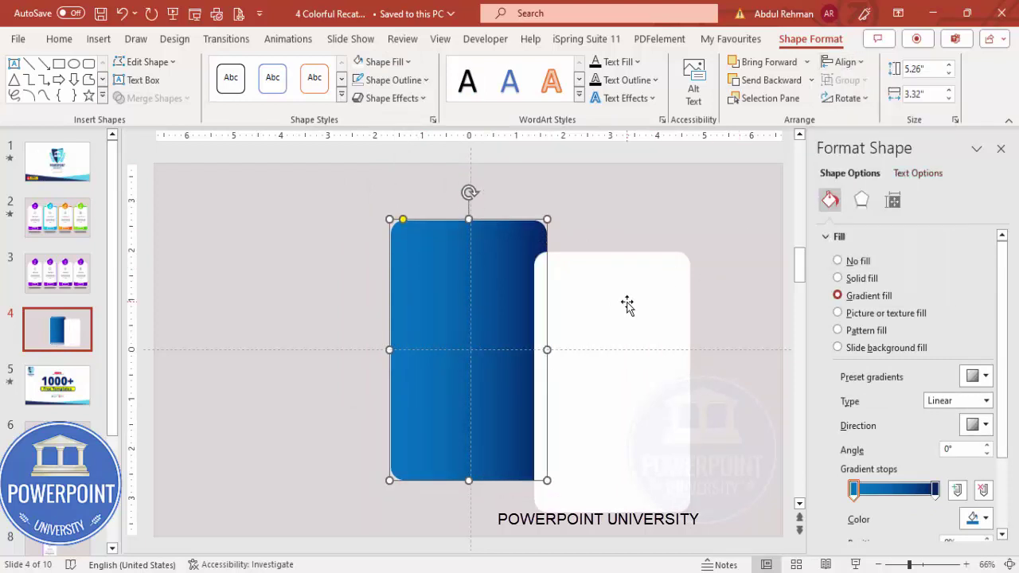
click(625, 302)
click(845, 63)
click(872, 105)
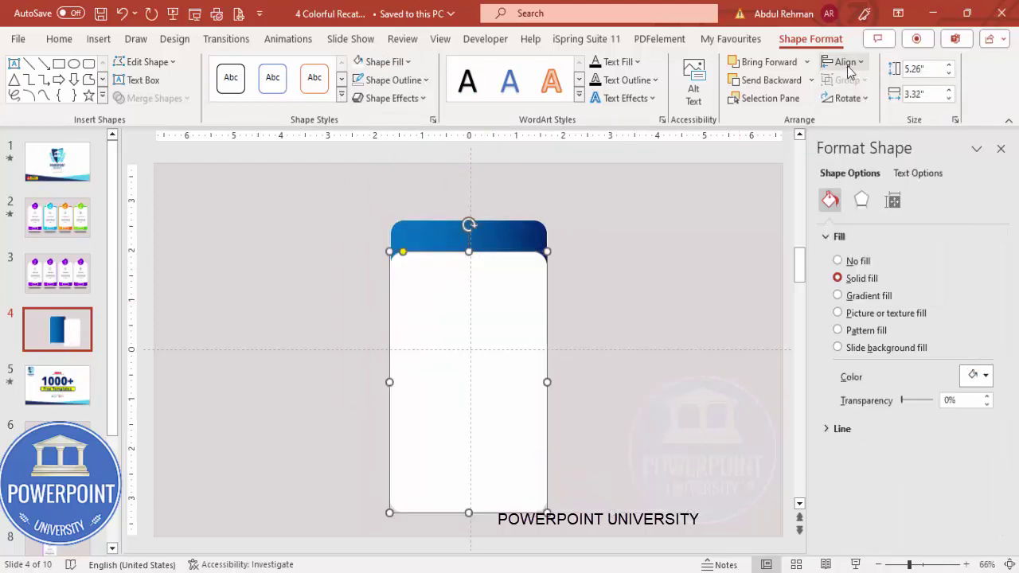
click(845, 62)
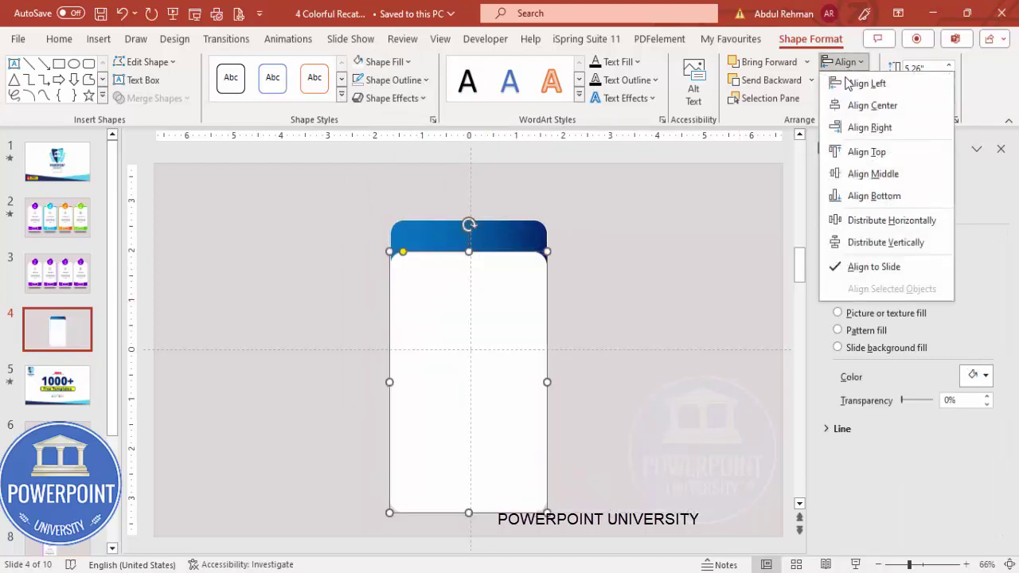
click(882, 176)
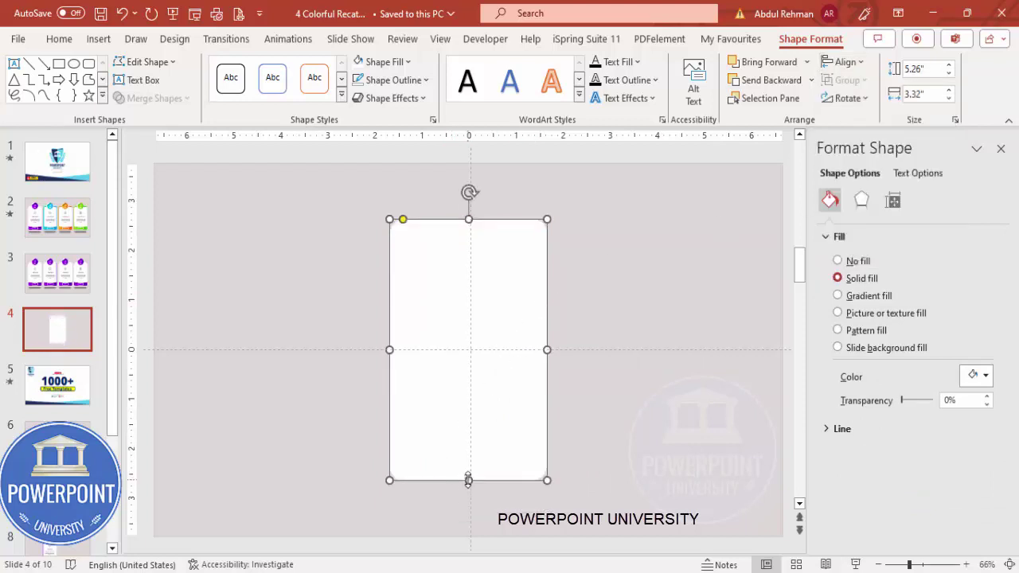
Shrink the white panel inward from bottom, sides and top to 4.41" by 3.16".
drag(468, 480, 473, 443)
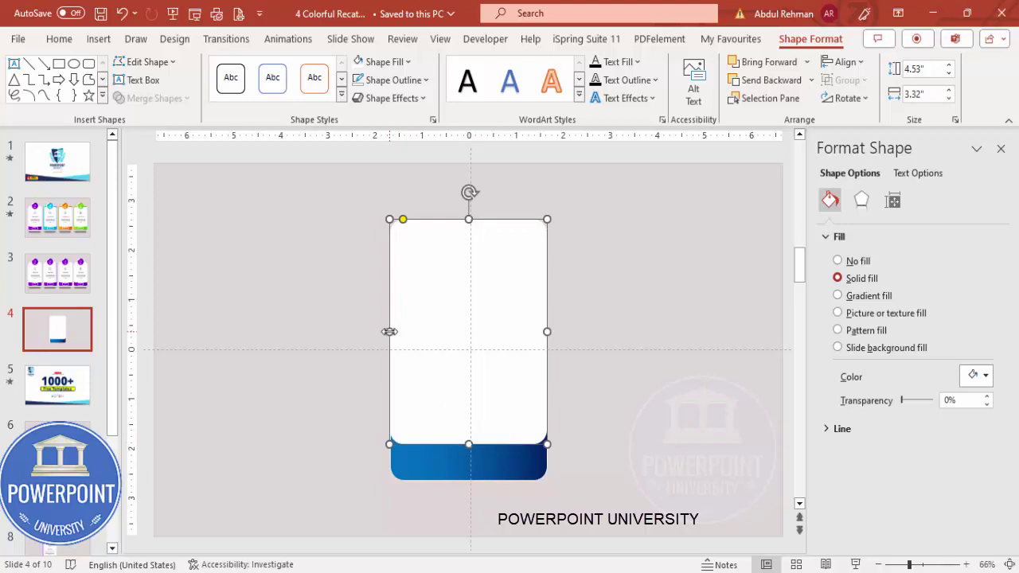
drag(390, 331, 394, 330)
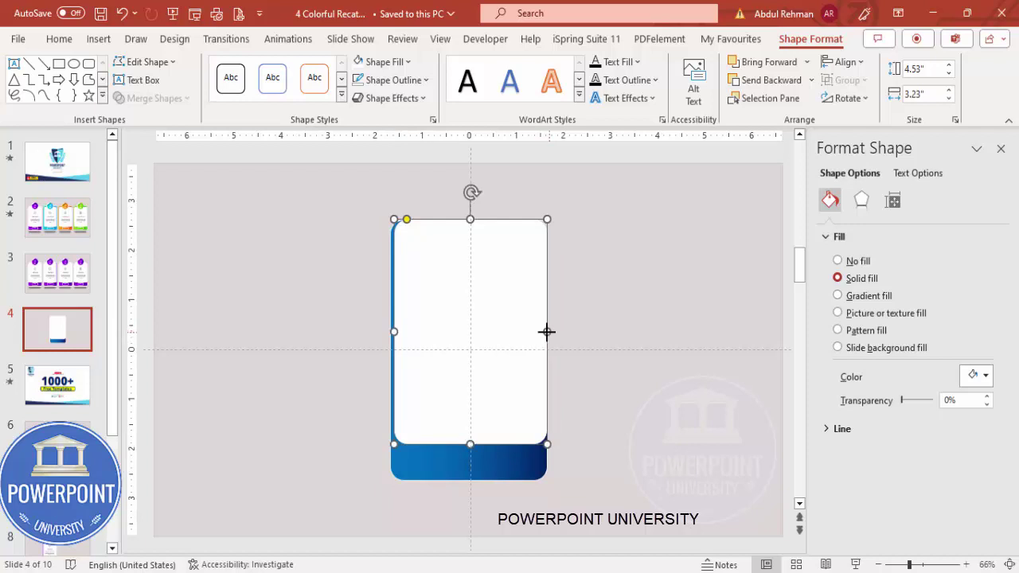
drag(547, 331, 543, 332)
drag(469, 221, 470, 225)
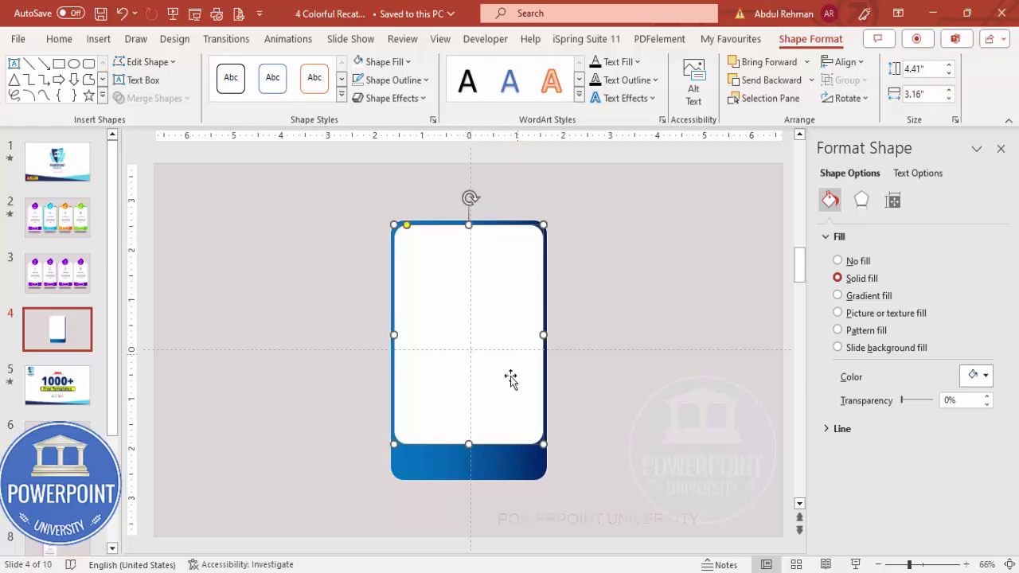
Centre the white panel horizontally on the blue card.
shift+click(514, 471)
click(844, 62)
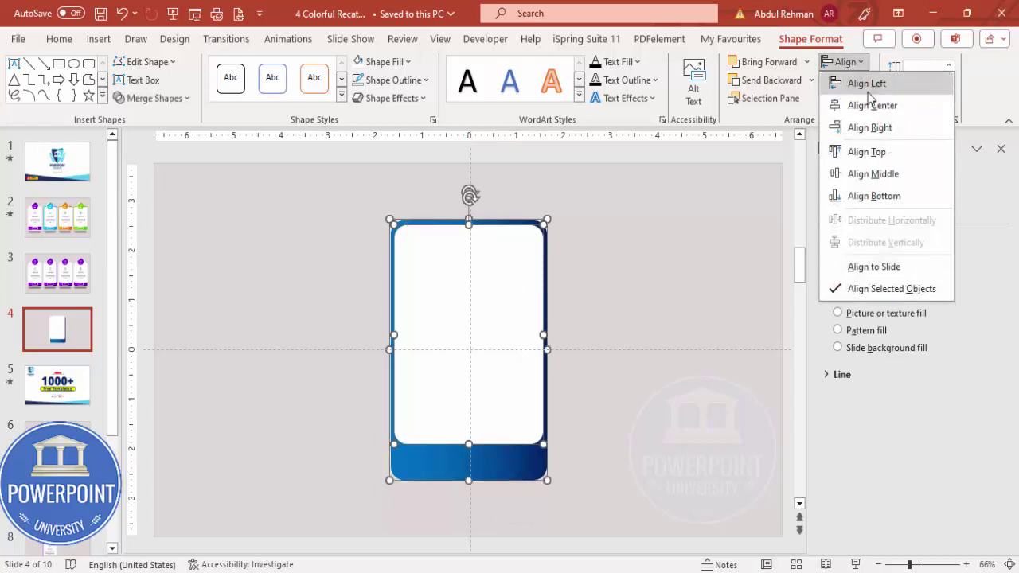
click(869, 104)
click(637, 235)
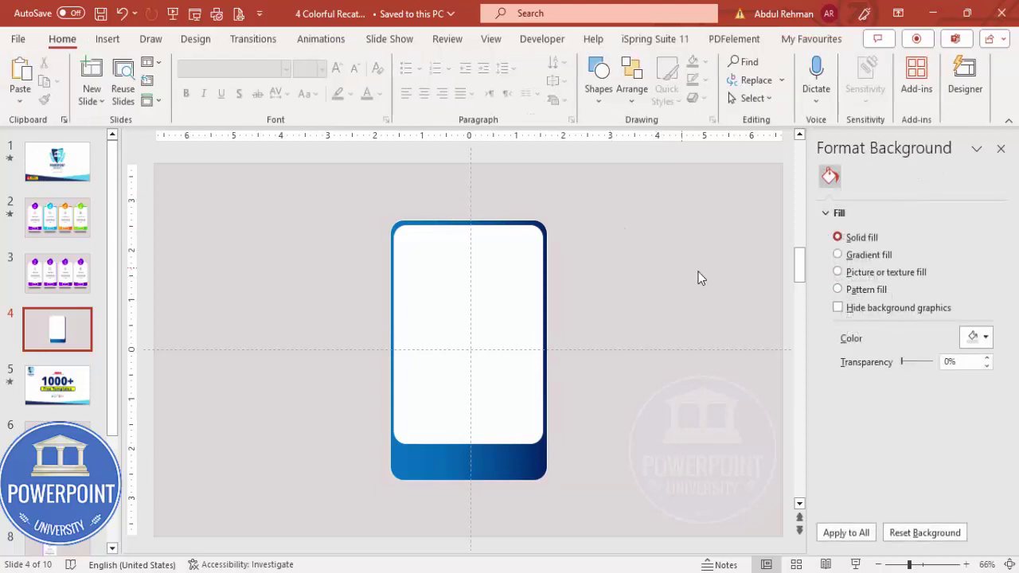
Draw a white, outline-free circle over the card's top edge.
click(108, 38)
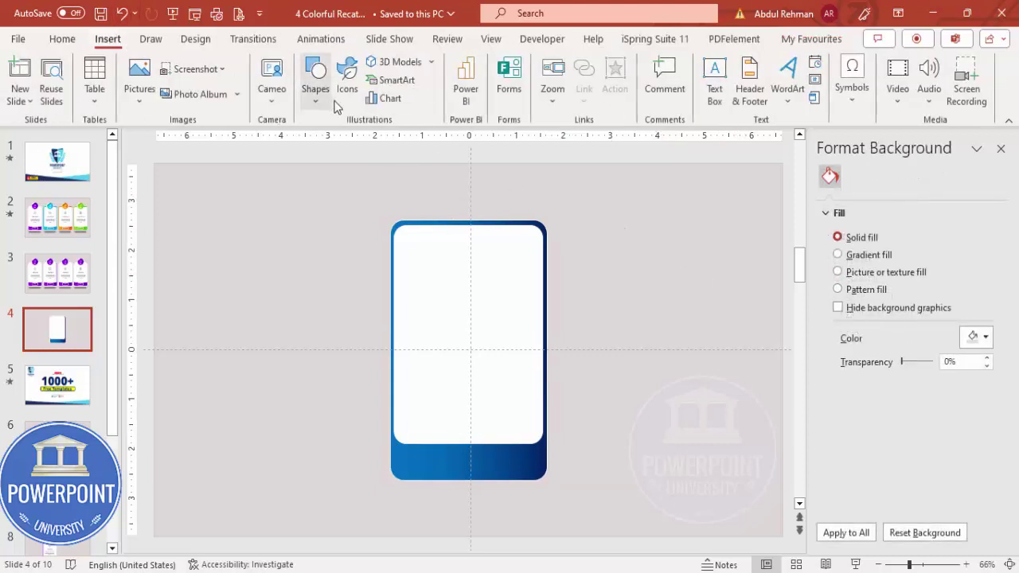
click(315, 90)
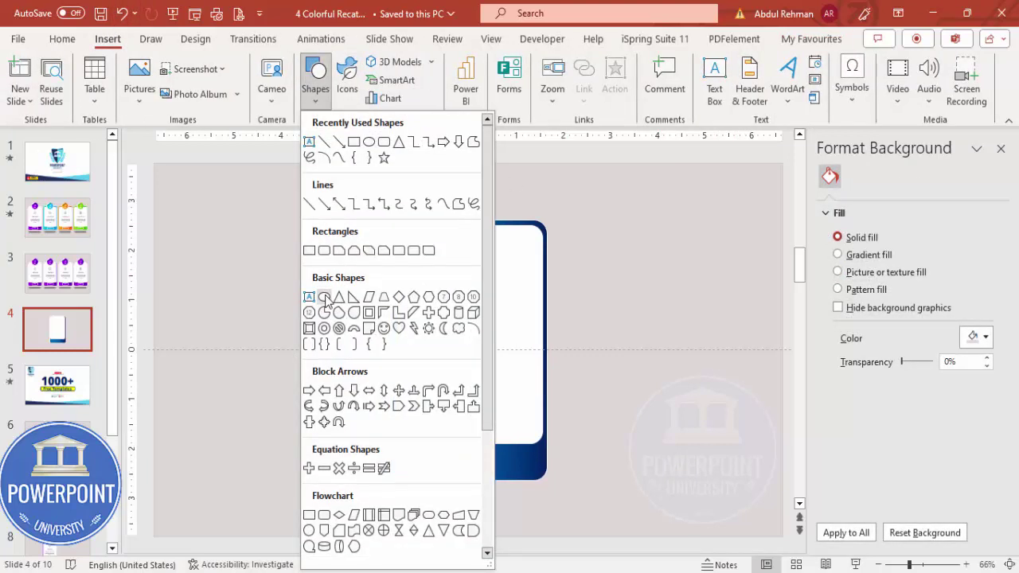
click(324, 296)
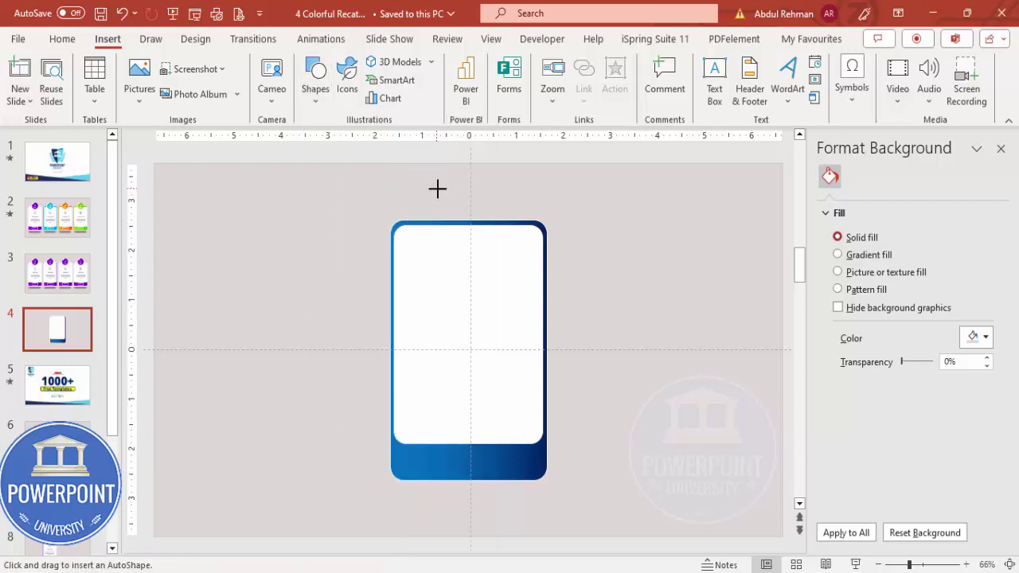
drag(437, 188, 483, 223)
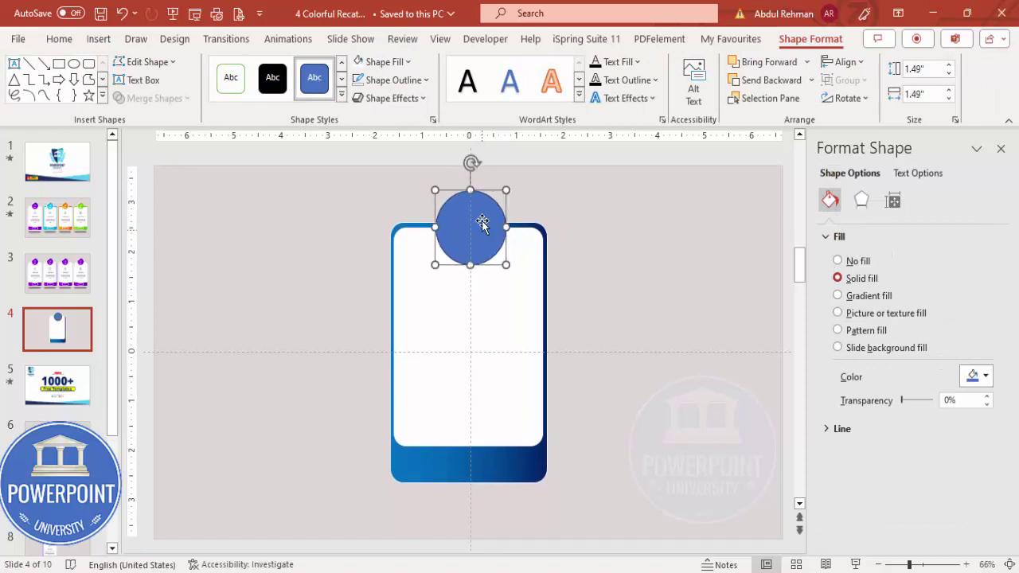
click(393, 79)
click(400, 298)
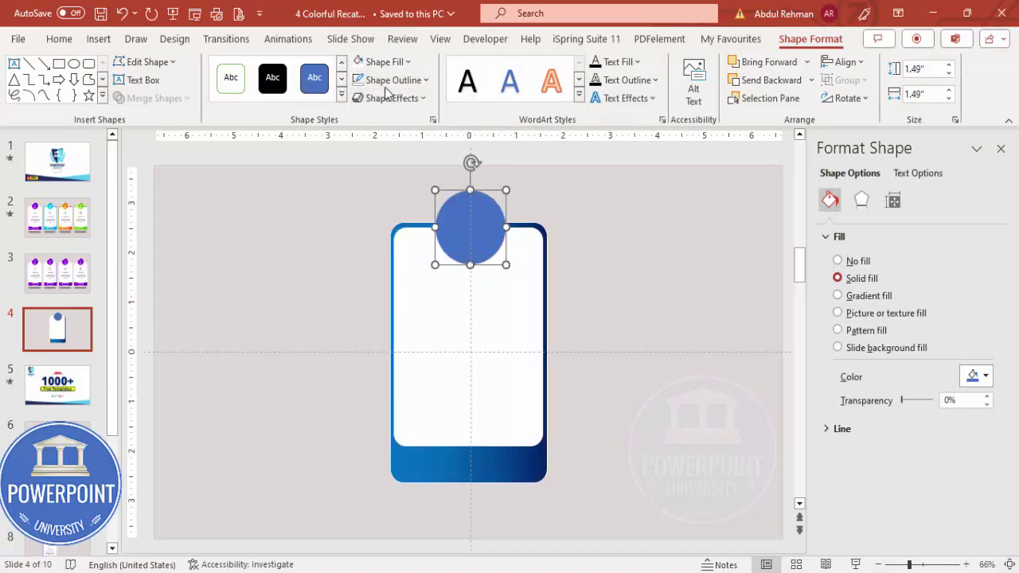
click(381, 61)
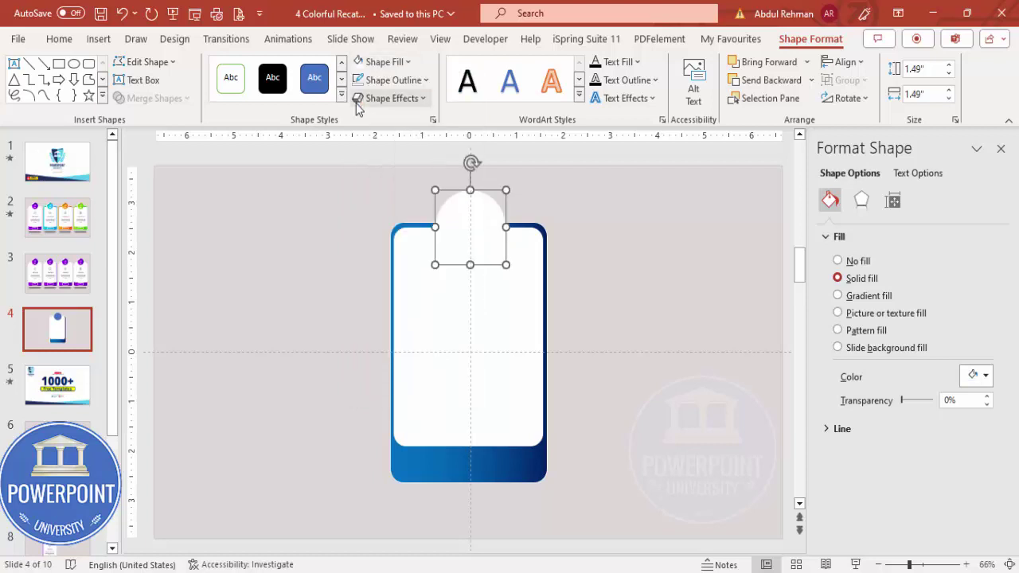
click(358, 102)
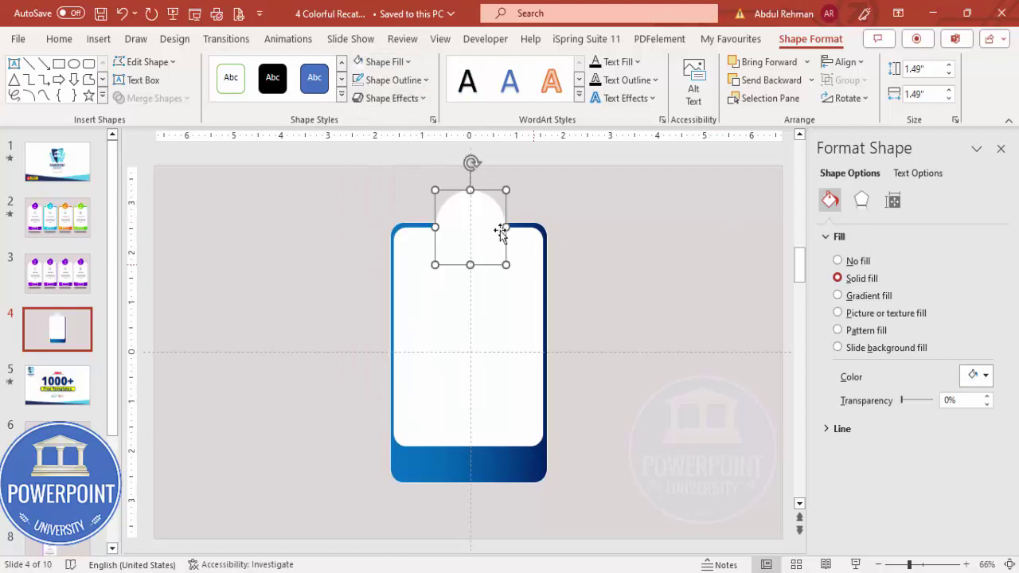
Give the circle an Offset: Bottom outer shadow preset.
click(860, 203)
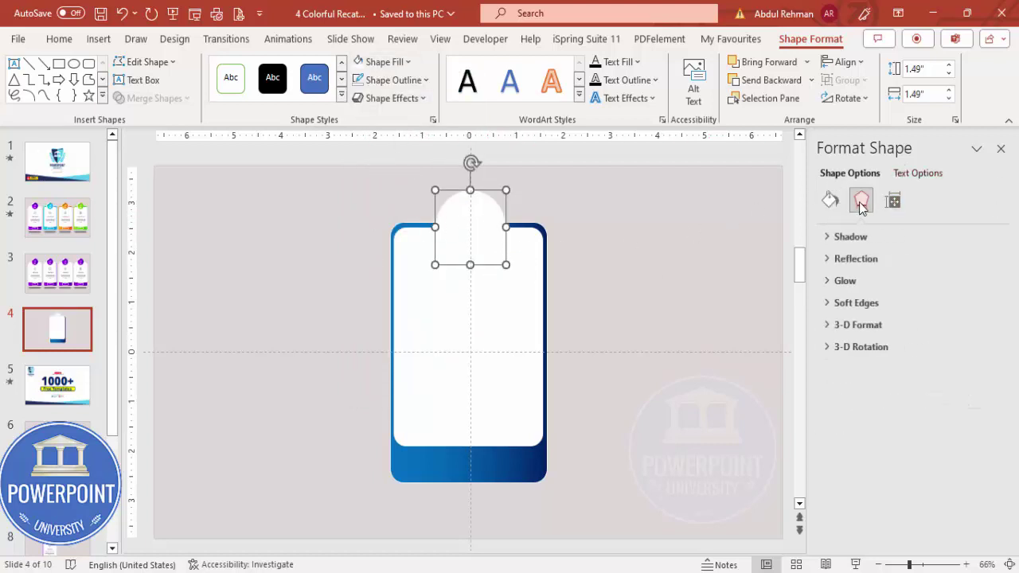
click(832, 236)
click(985, 260)
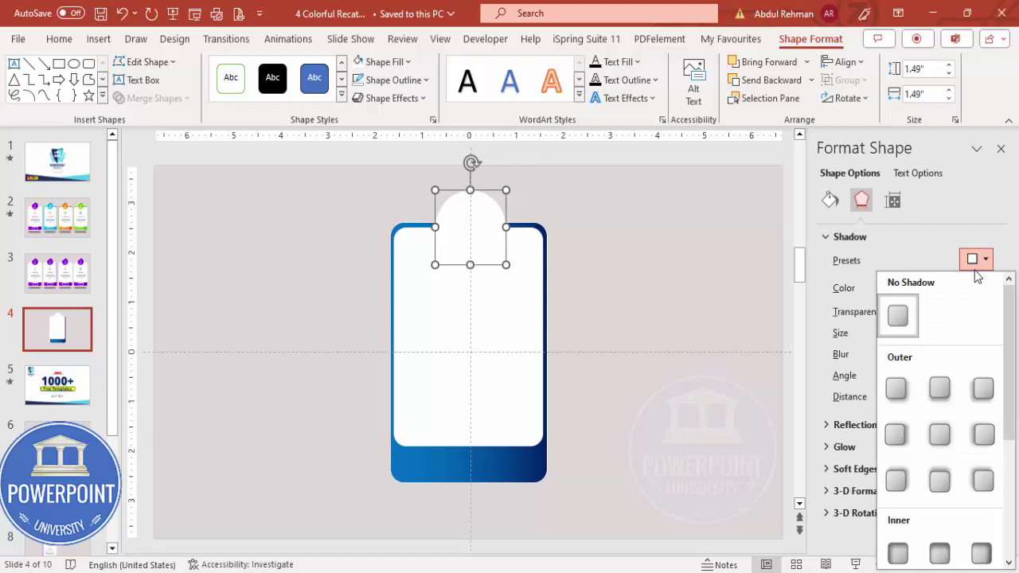
click(940, 388)
click(676, 262)
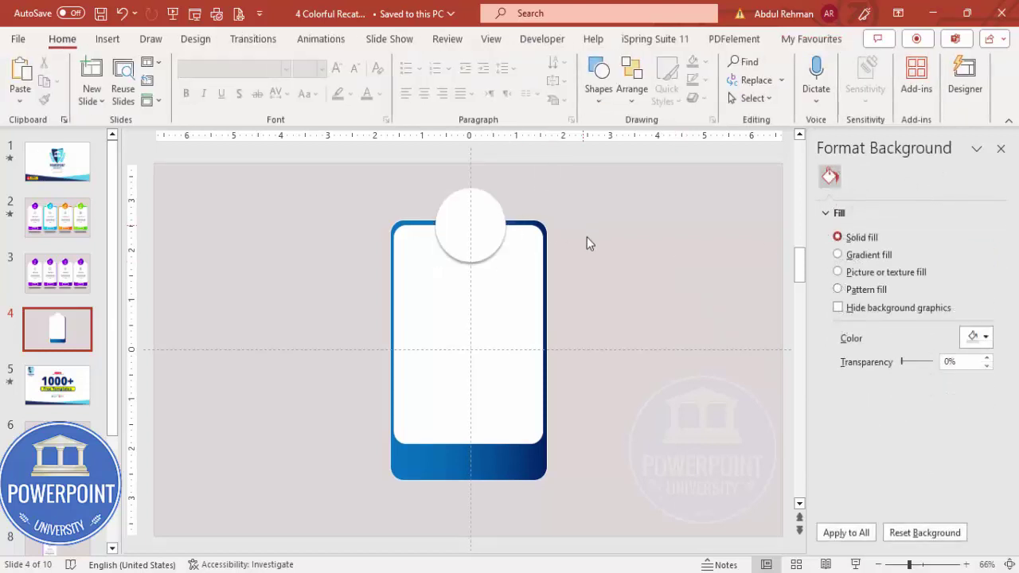
Draw a smaller outline-free circle inside the white circle.
click(107, 39)
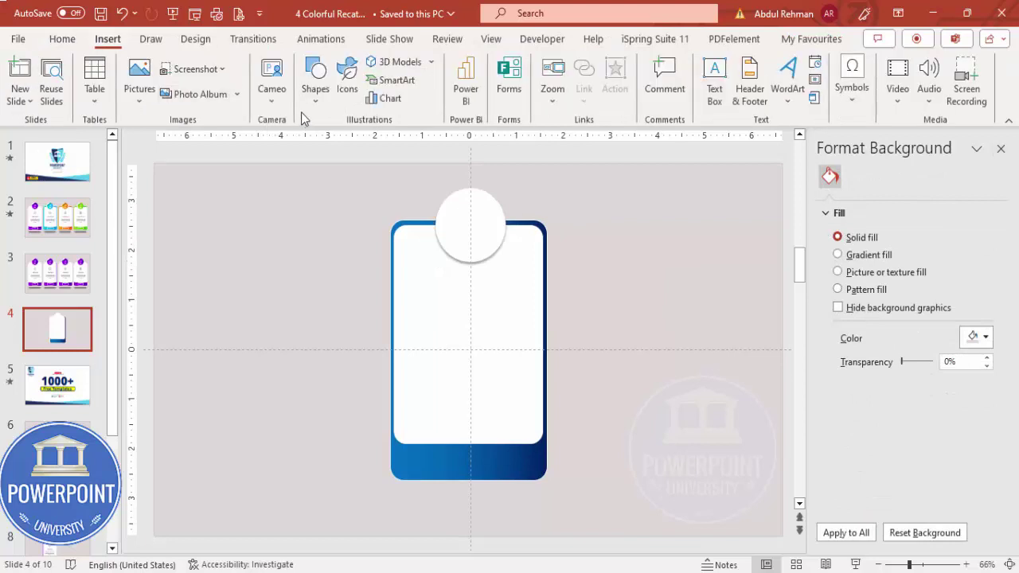
click(315, 80)
click(324, 296)
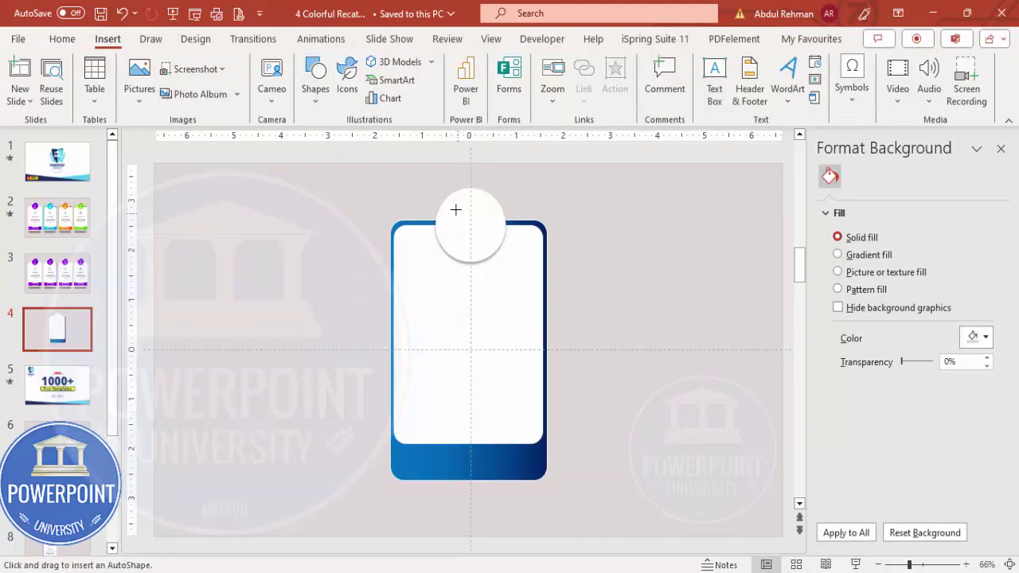
mouse_move(449, 204)
mouse_down()
mouse_move(479, 247)
mouse_move(507, 266)
mouse_up()
click(409, 80)
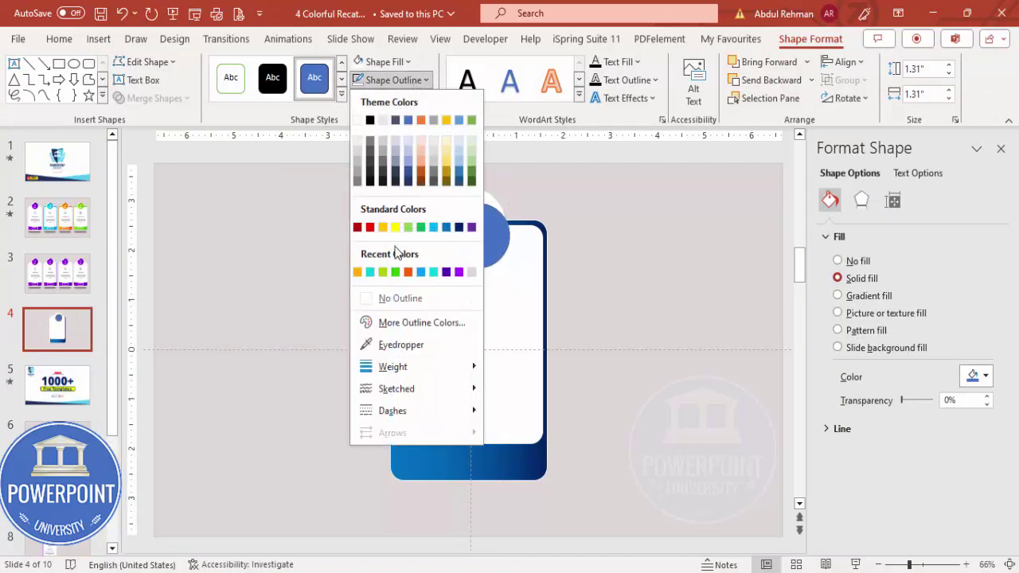
click(411, 296)
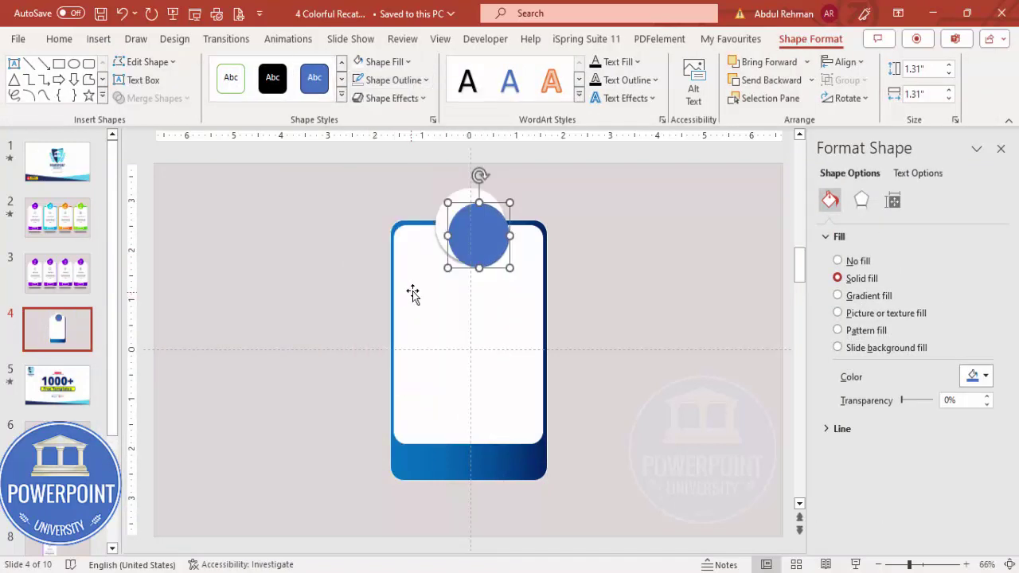
Copy the card's blue gradient onto the small circle with Format Painter, keeping it outline-free.
click(504, 460)
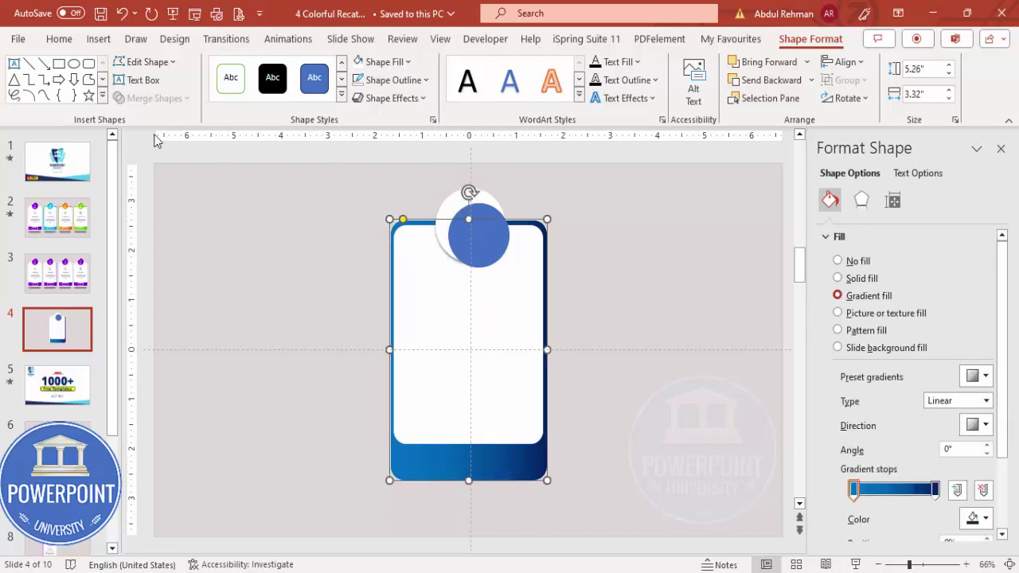
click(61, 39)
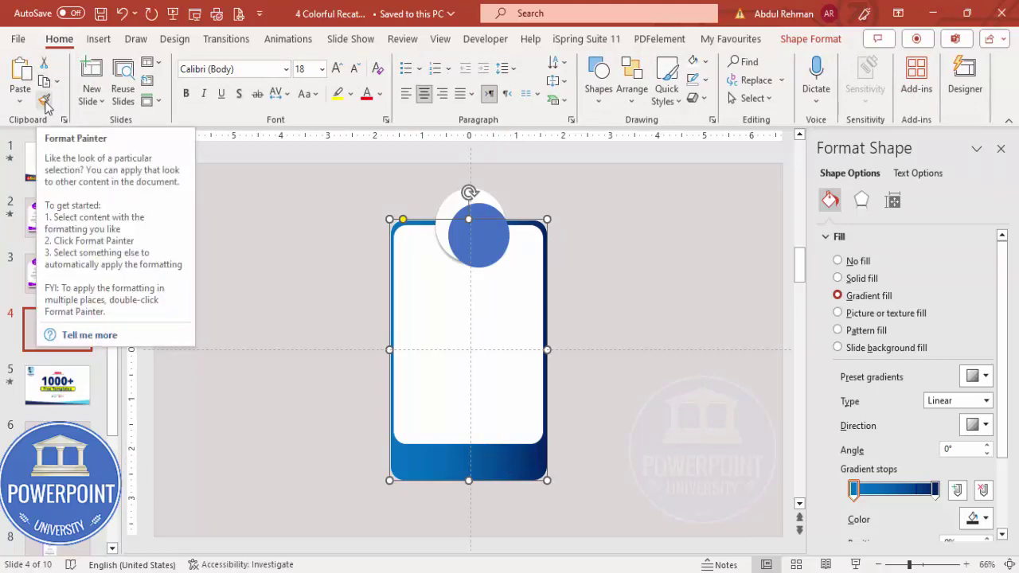
click(45, 105)
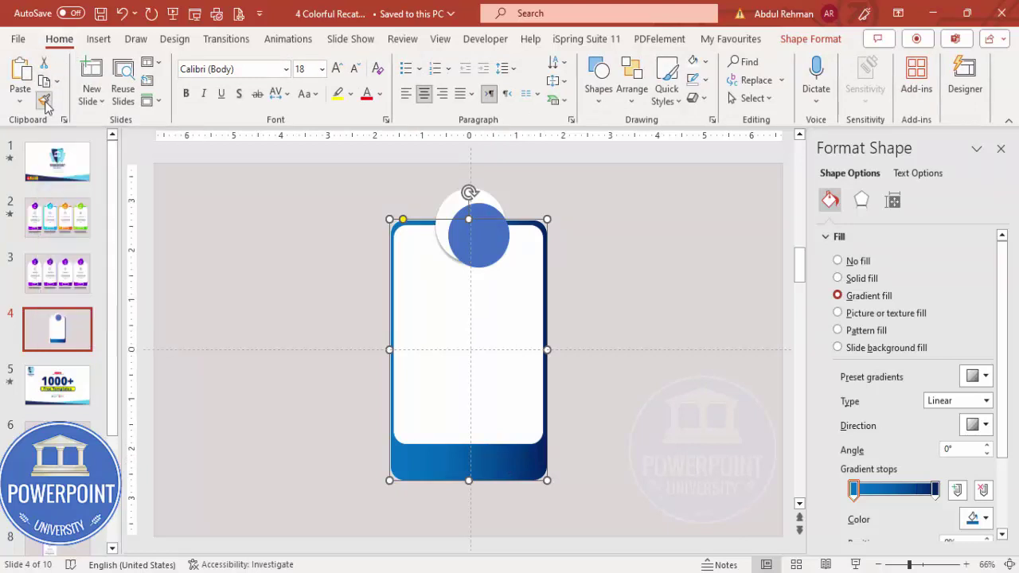
click(491, 217)
drag(485, 232, 476, 222)
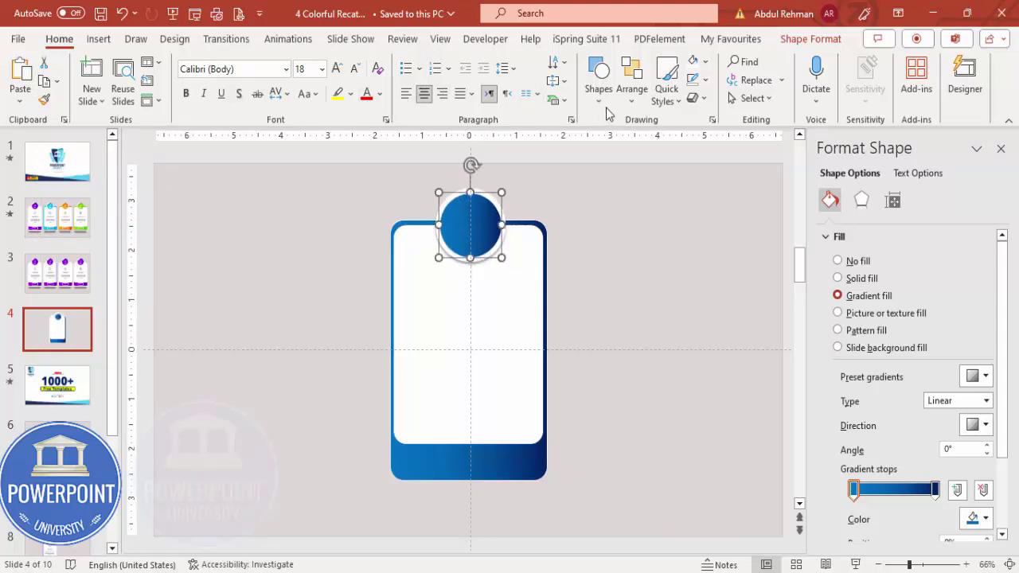
click(792, 38)
click(407, 81)
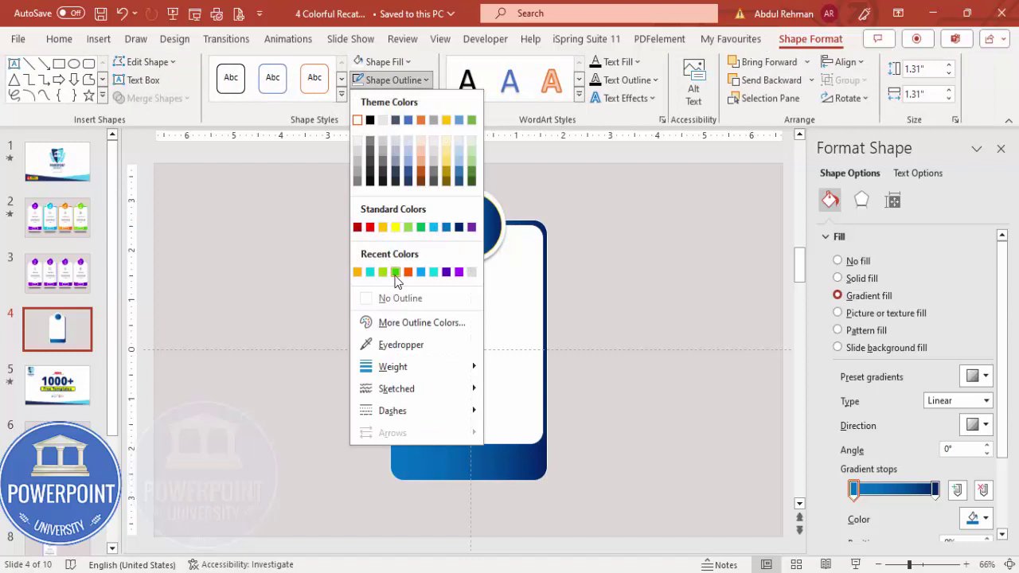
click(404, 294)
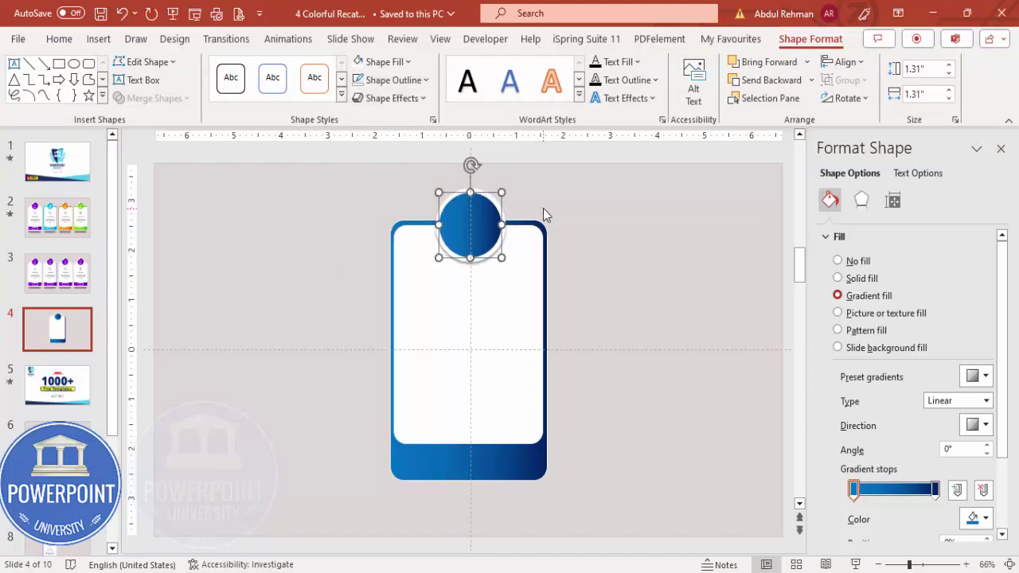
Align both circles to centre and middle so the gradient circle sits inside the white one.
click(484, 187)
drag(404, 172, 537, 294)
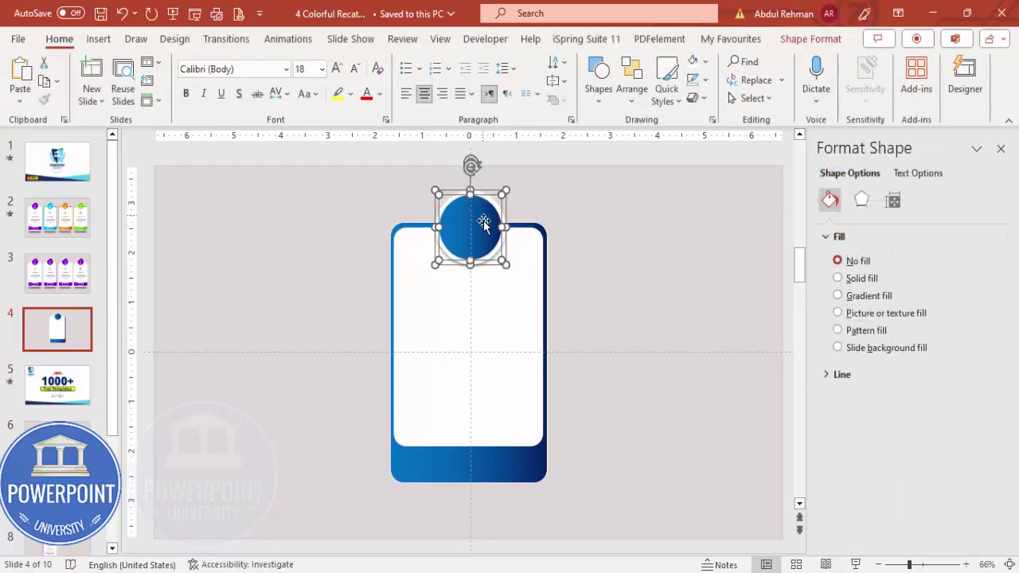
click(793, 42)
click(843, 61)
click(867, 102)
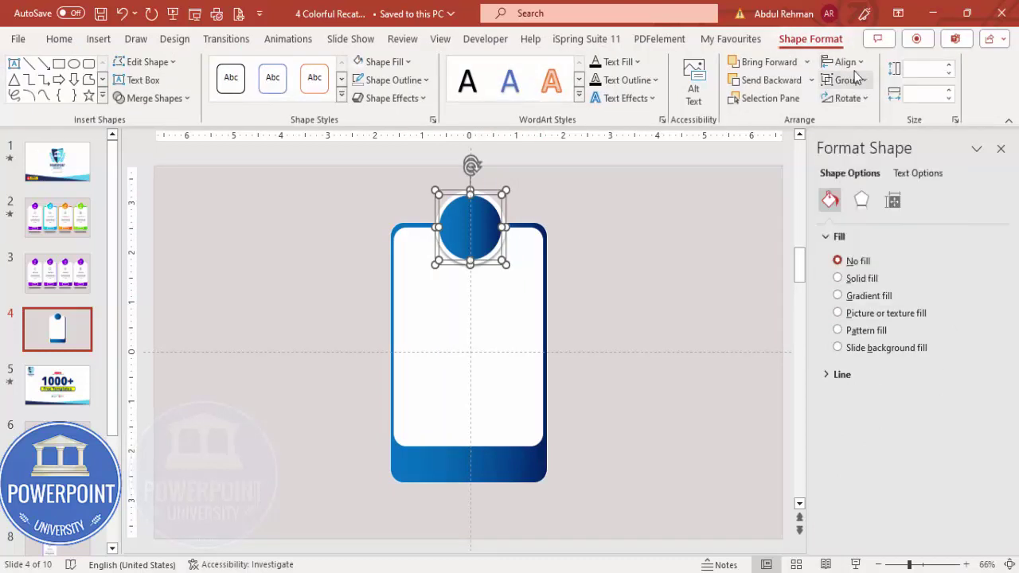
click(844, 61)
click(896, 167)
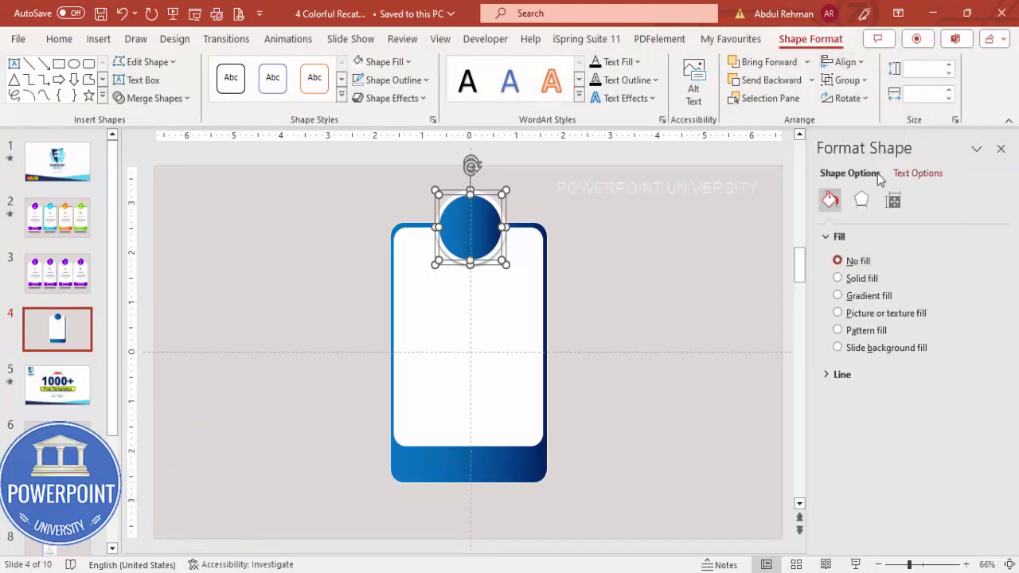
click(631, 228)
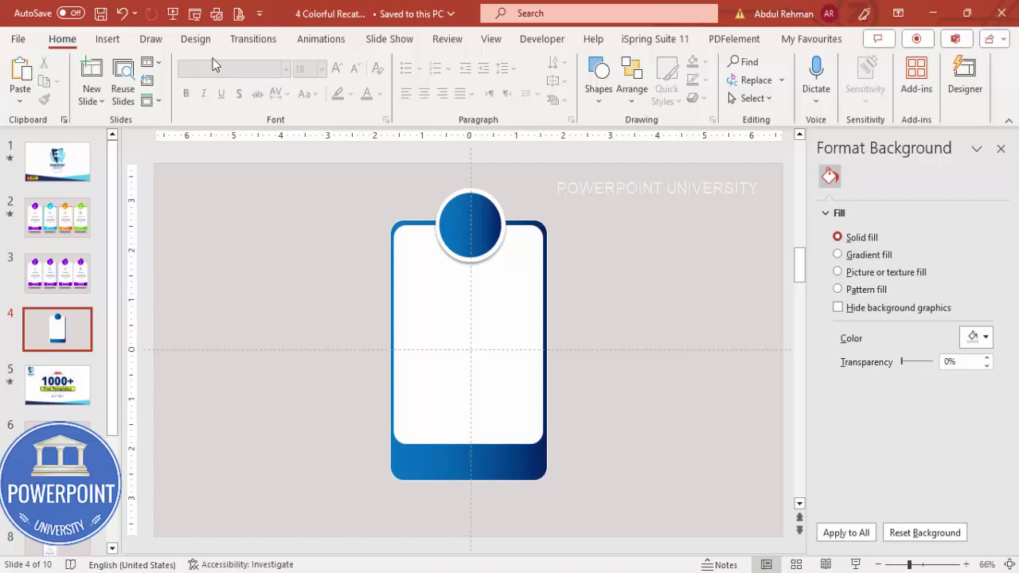
Draw a rectangle left of the card's top with 49% transparent fill and no outline.
click(109, 42)
click(316, 100)
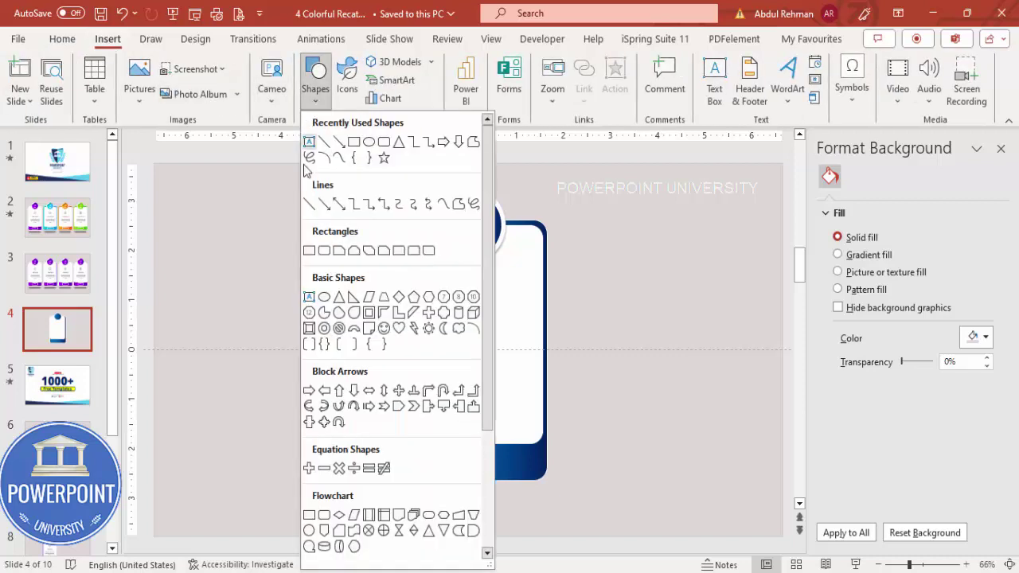
click(308, 251)
drag(294, 202, 390, 250)
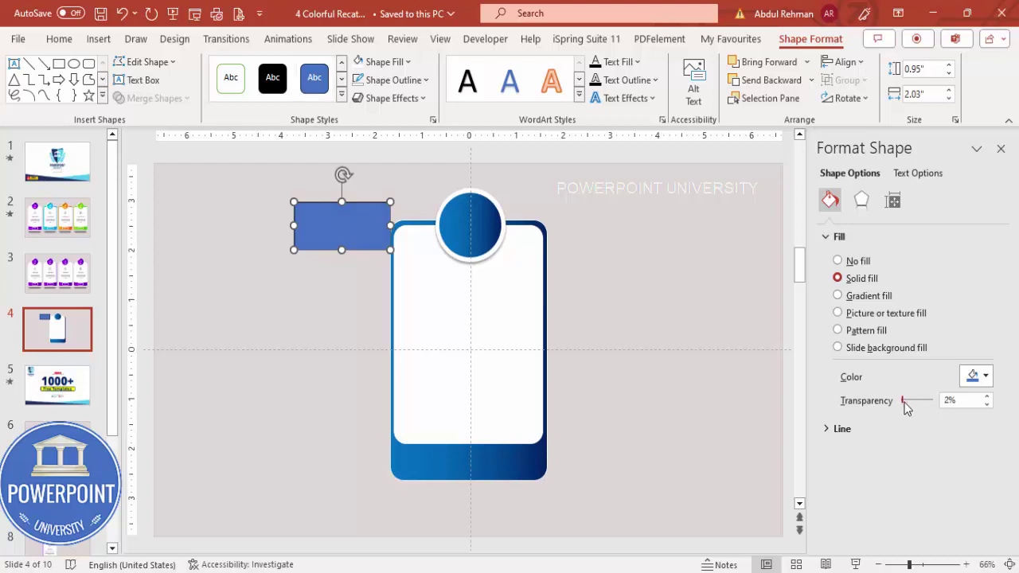
drag(900, 402, 915, 402)
click(398, 80)
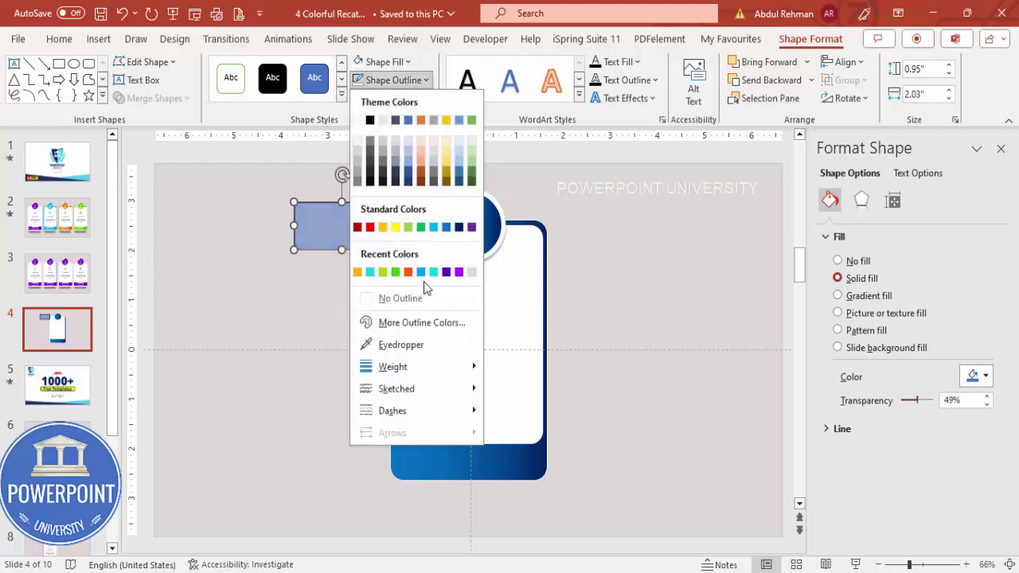
click(424, 294)
Tilt the rectangle diagonally and position it across the gradient circle's top-left.
drag(362, 230, 439, 209)
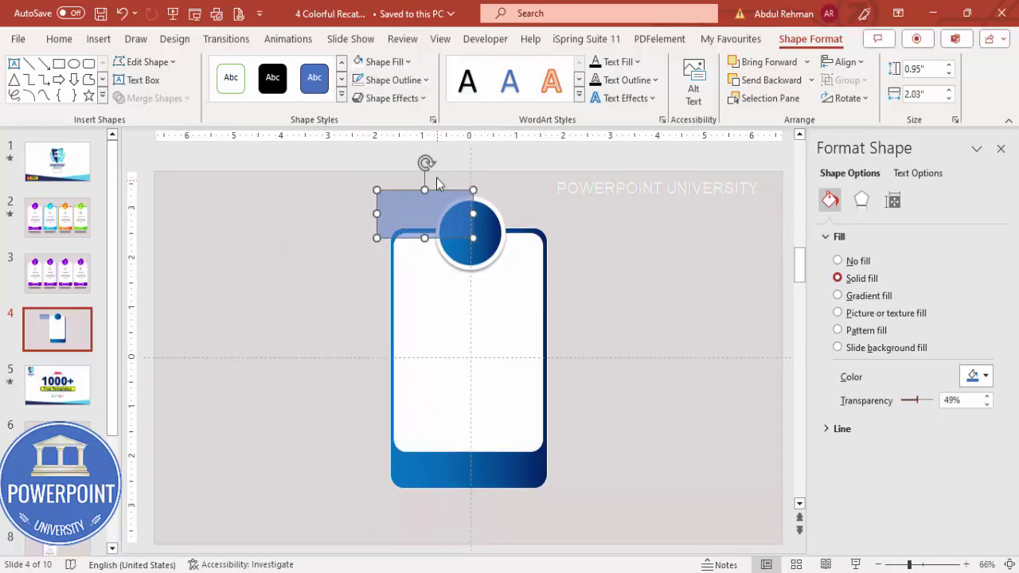
drag(425, 164, 398, 167)
drag(434, 198, 450, 185)
click(930, 565)
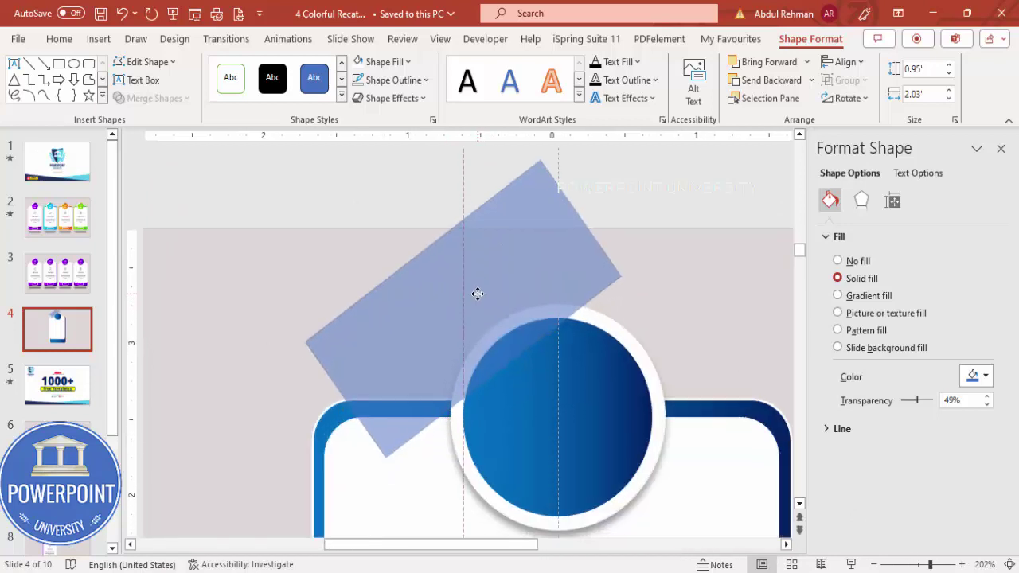
drag(478, 294, 477, 293)
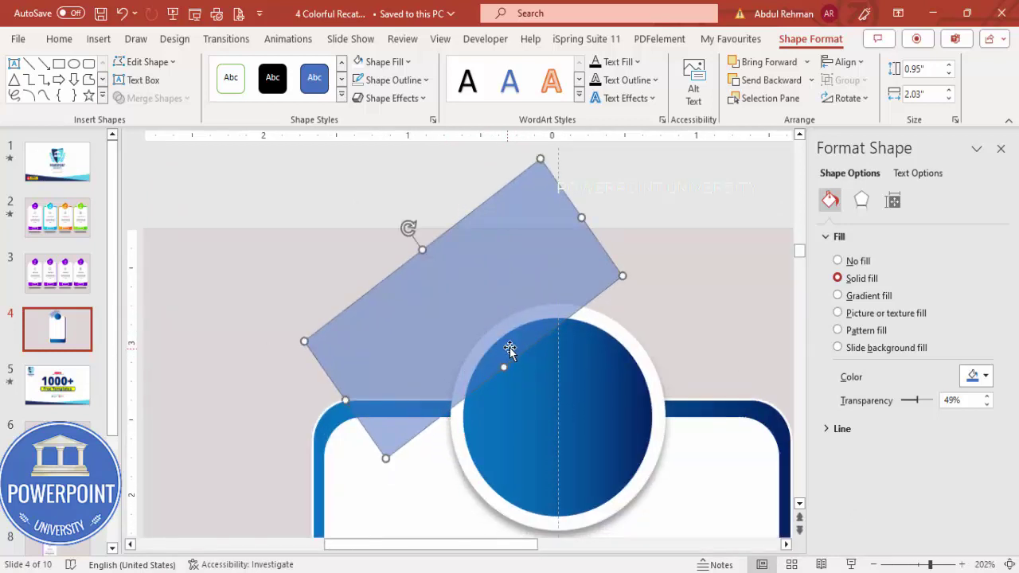
Fragment the circle with the rectangle, delete the rectangle piece, and select the top-left wedge.
click(577, 392)
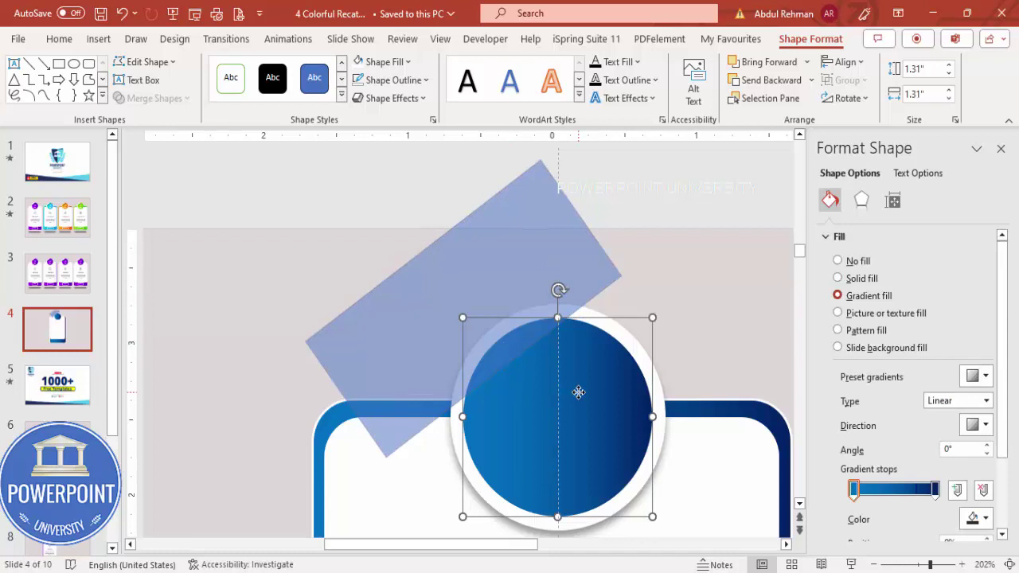
shift+click(487, 258)
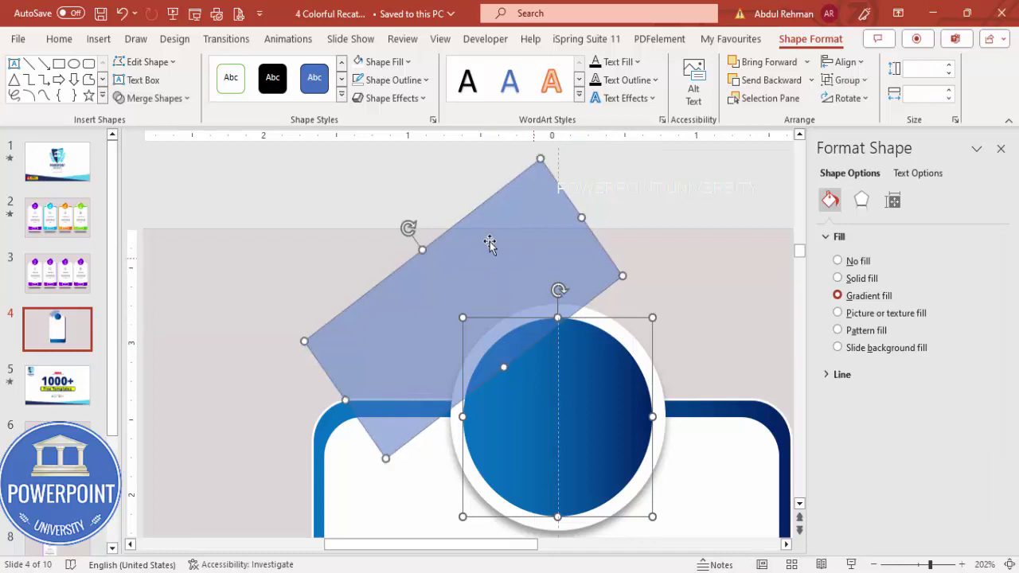
click(170, 98)
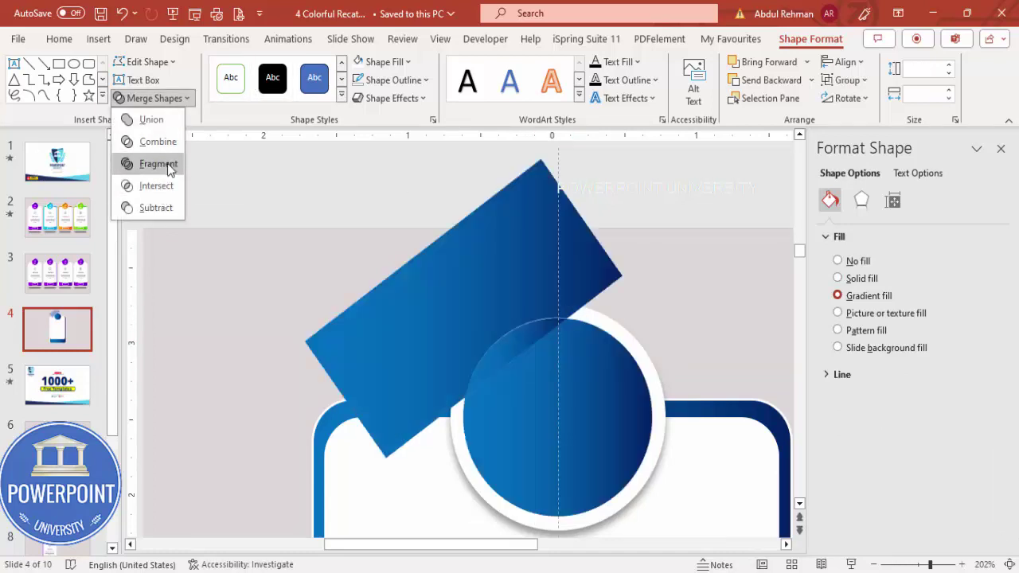
click(158, 164)
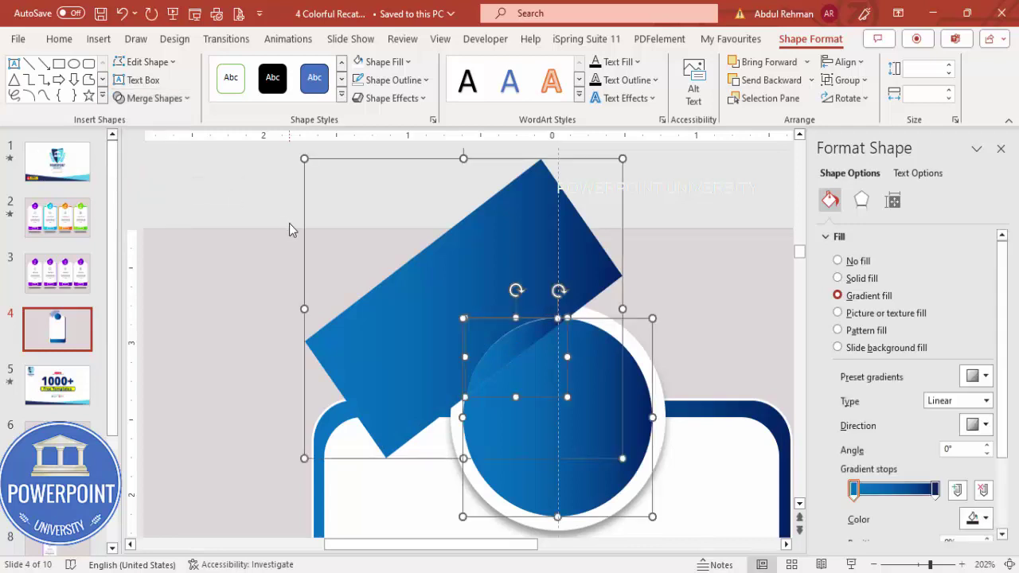
click(289, 228)
click(474, 263)
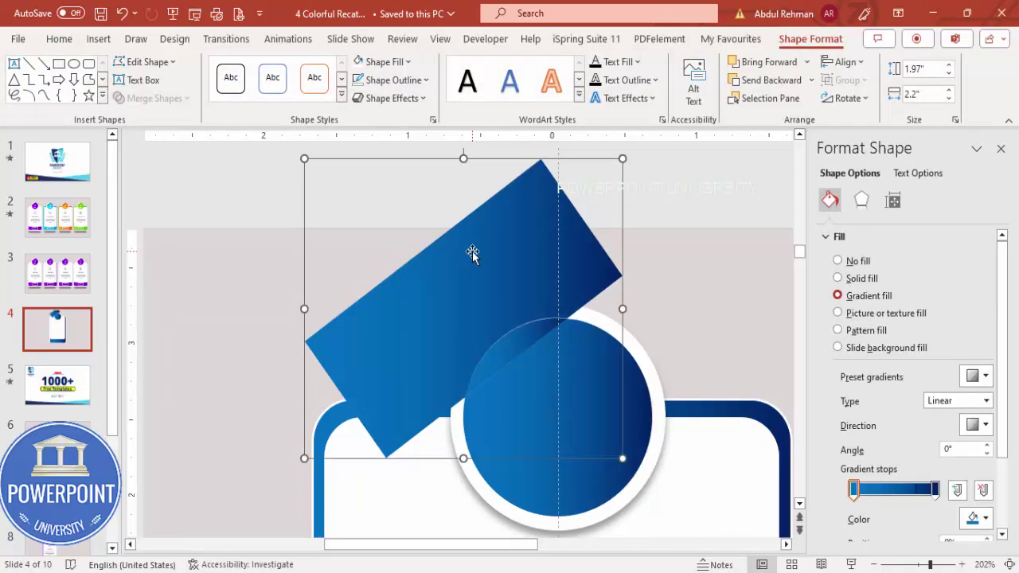
key(Delete)
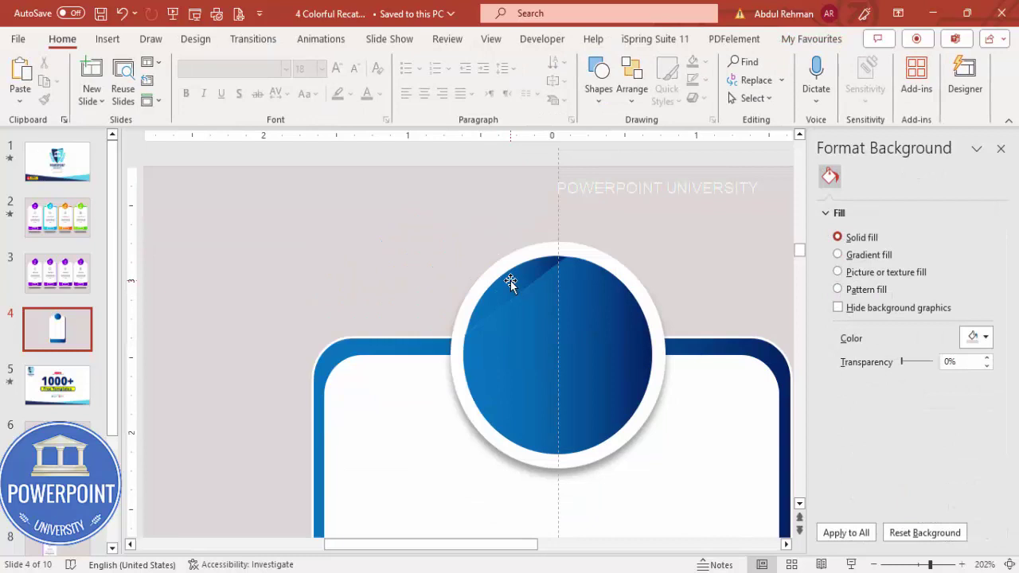
click(515, 283)
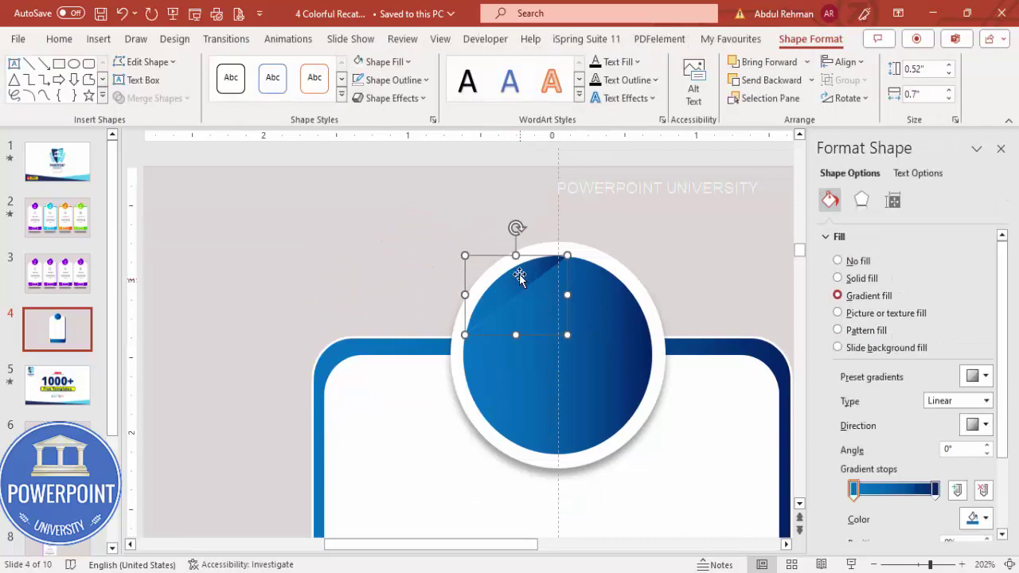
Fill the wedge solid dark navy and flip it vertically and horizontally.
click(868, 280)
click(977, 375)
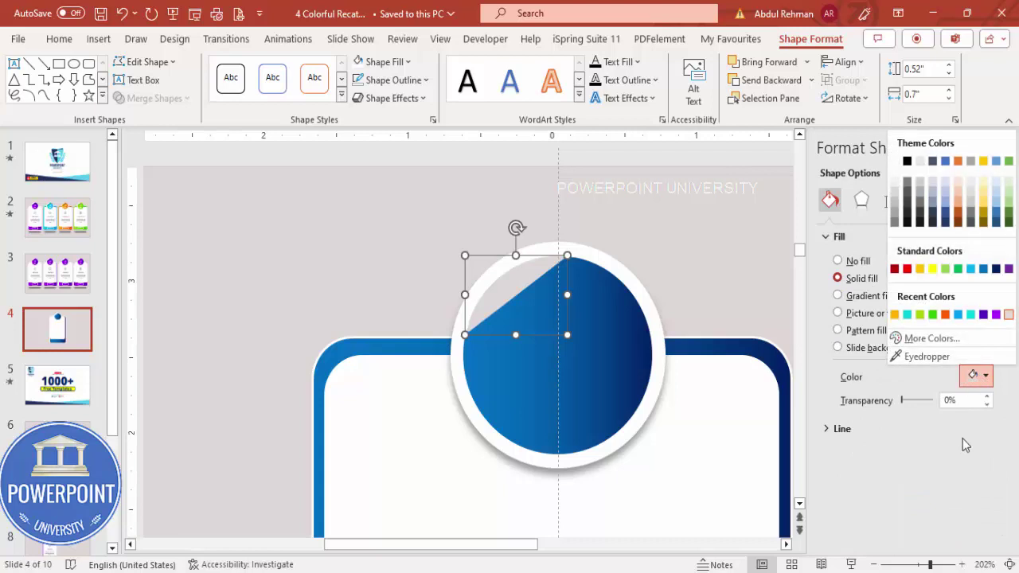
click(996, 269)
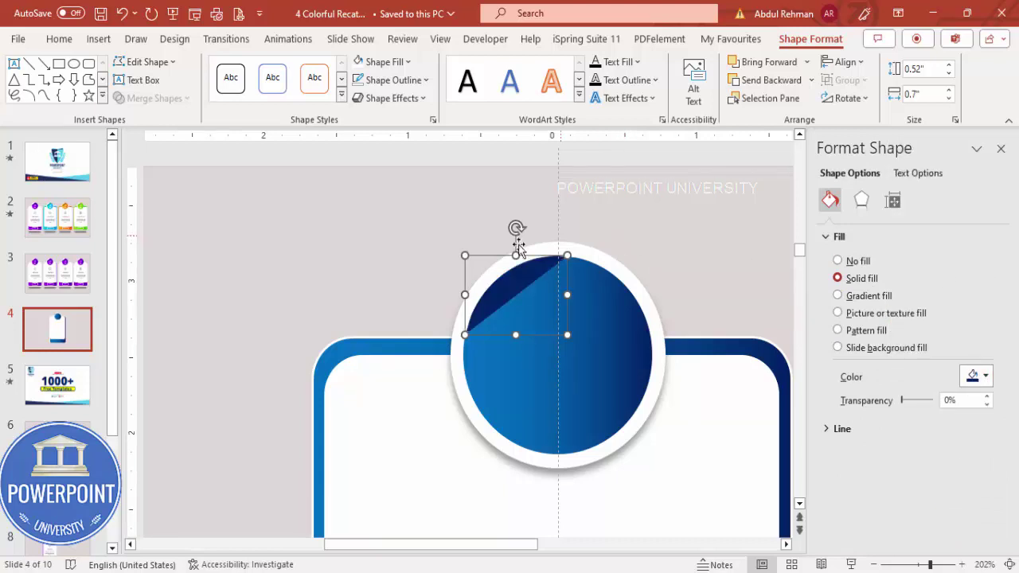
click(849, 99)
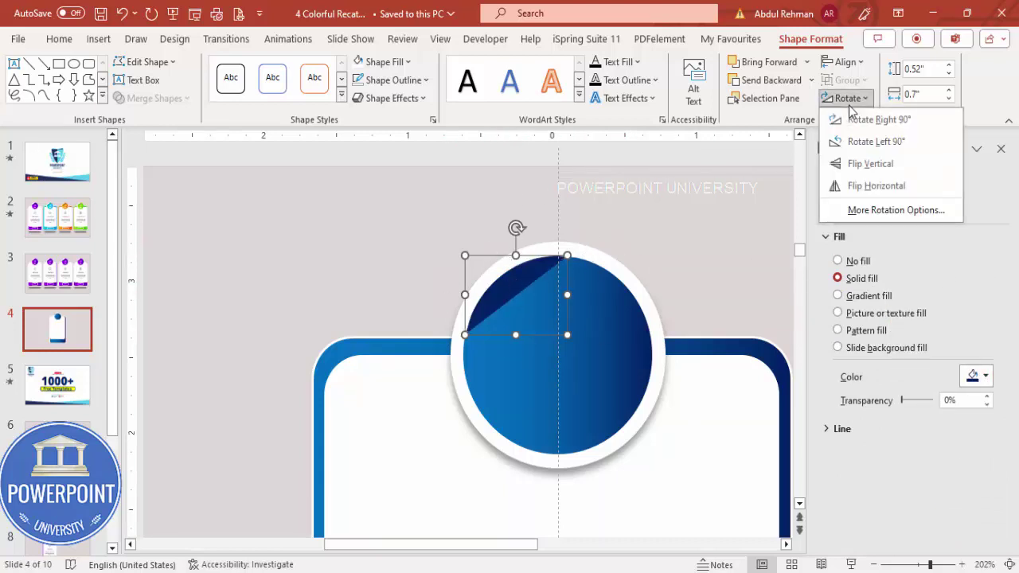
click(874, 161)
click(854, 101)
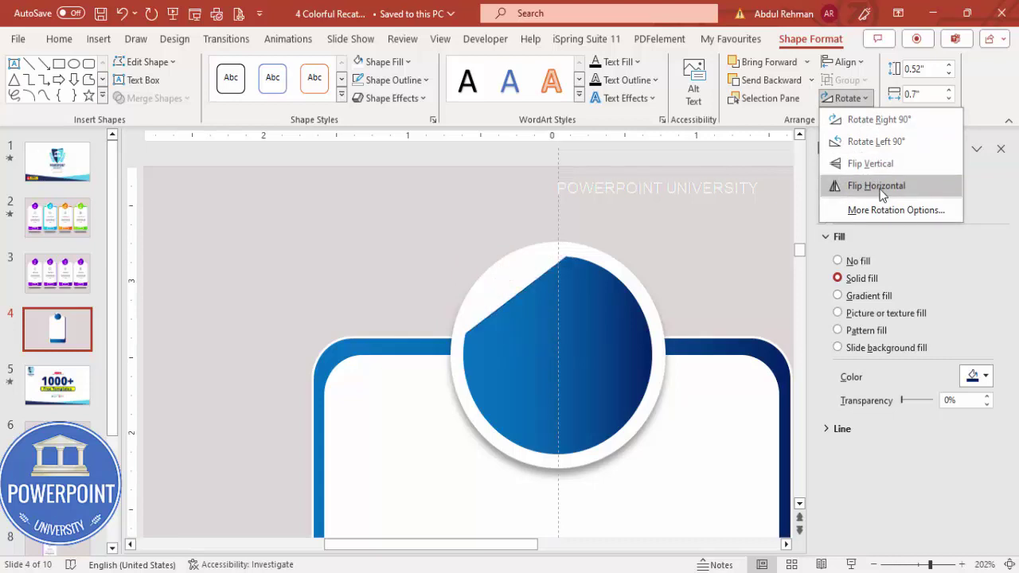
click(880, 187)
key(Up)
key(Up)
key(Up)
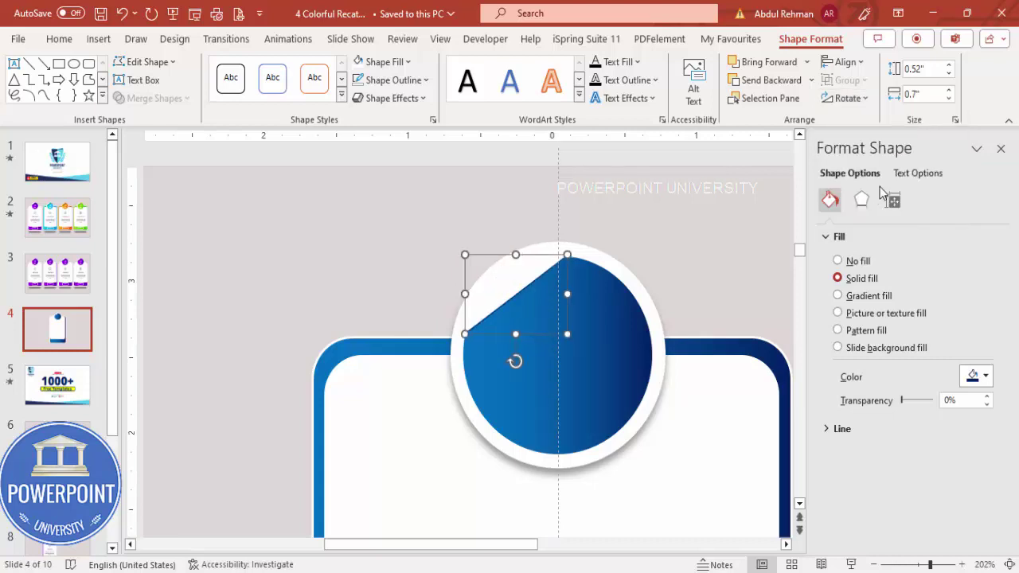
Bring the navy flap to the front and place it on the circle's top-left edge.
click(806, 61)
click(768, 102)
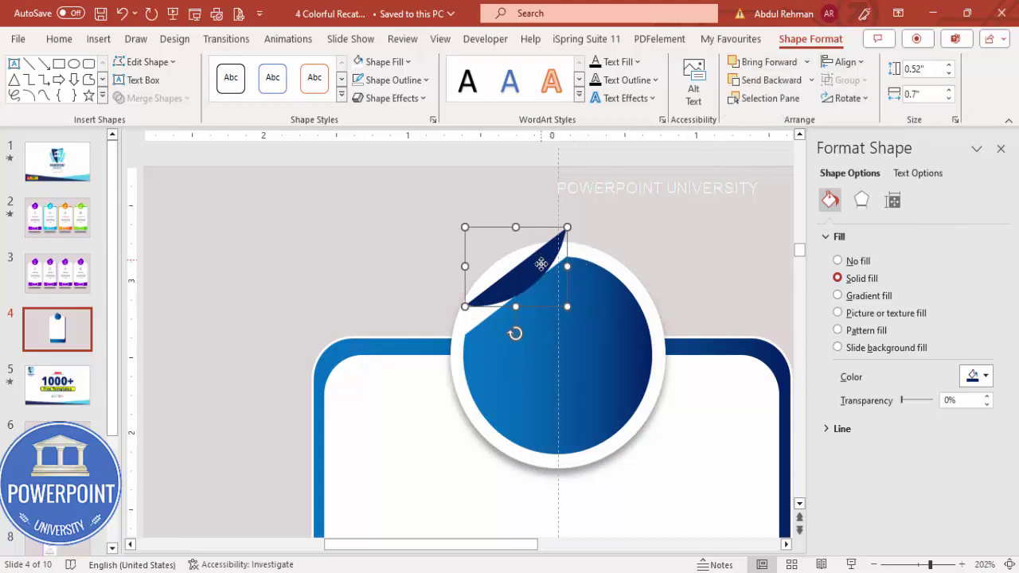
drag(542, 267, 539, 291)
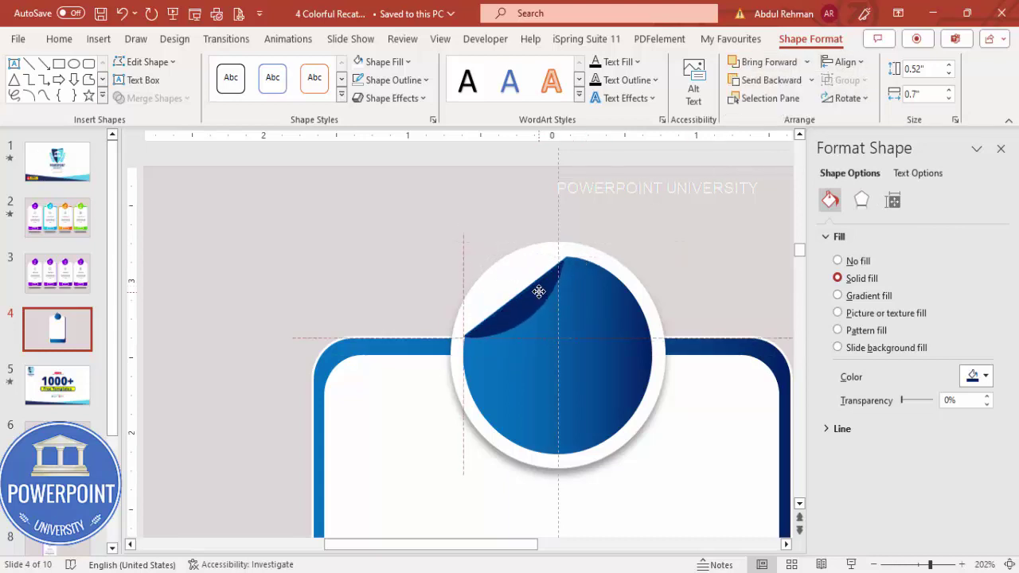
key(ctrl+Right)
key(ctrl+Right)
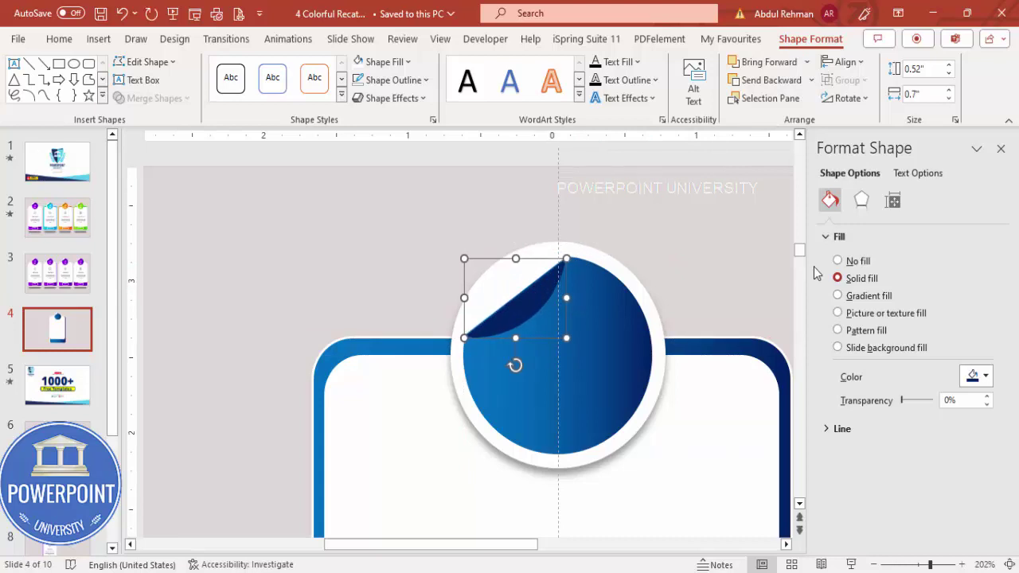
key(ctrl+Up)
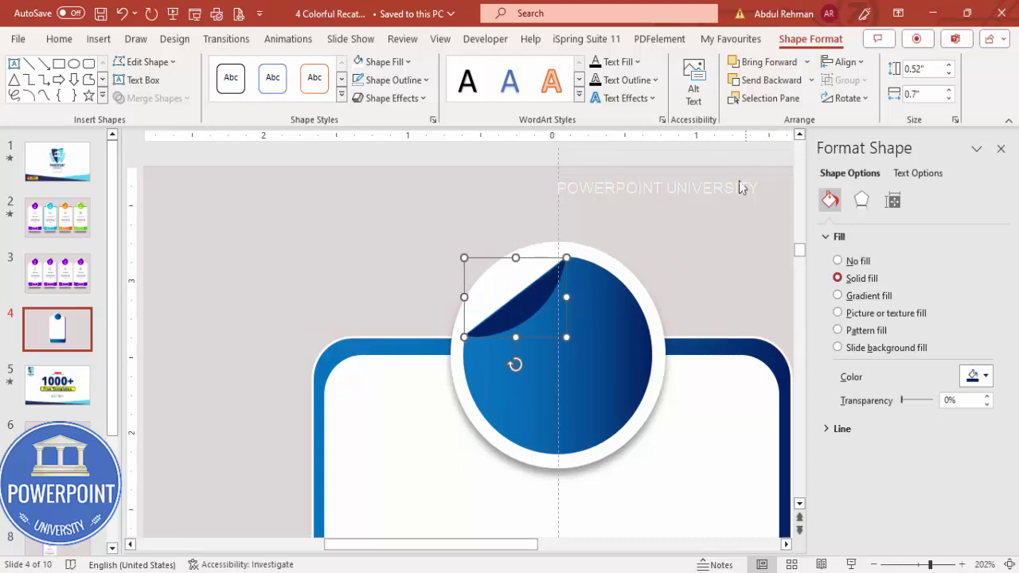
click(938, 565)
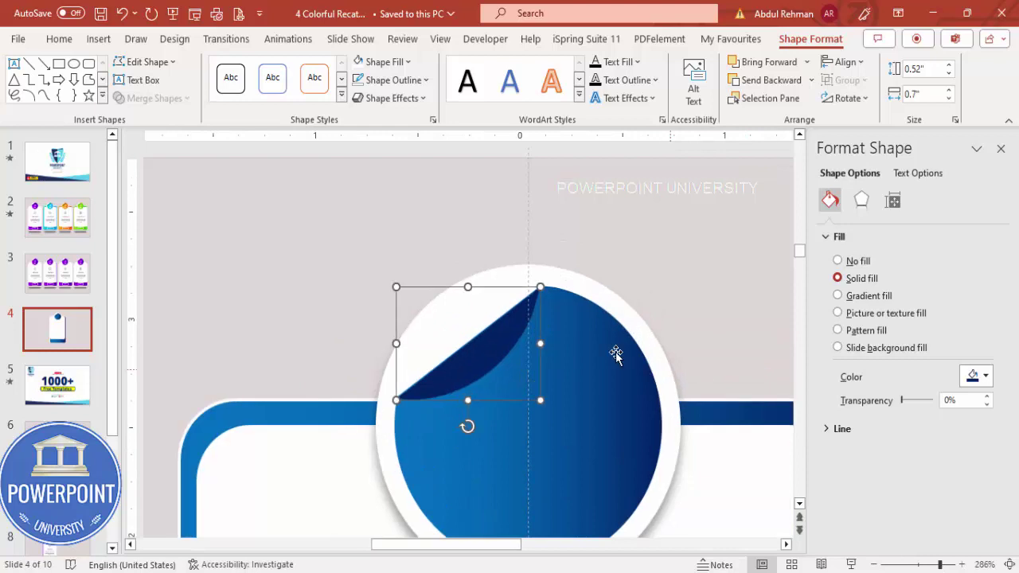
drag(482, 358, 486, 351)
Fine-tune the flap's position, then duplicate it as a black, partly transparent copy.
key(ctrl+Left)
key(ctrl+Left)
key(ctrl+Left)
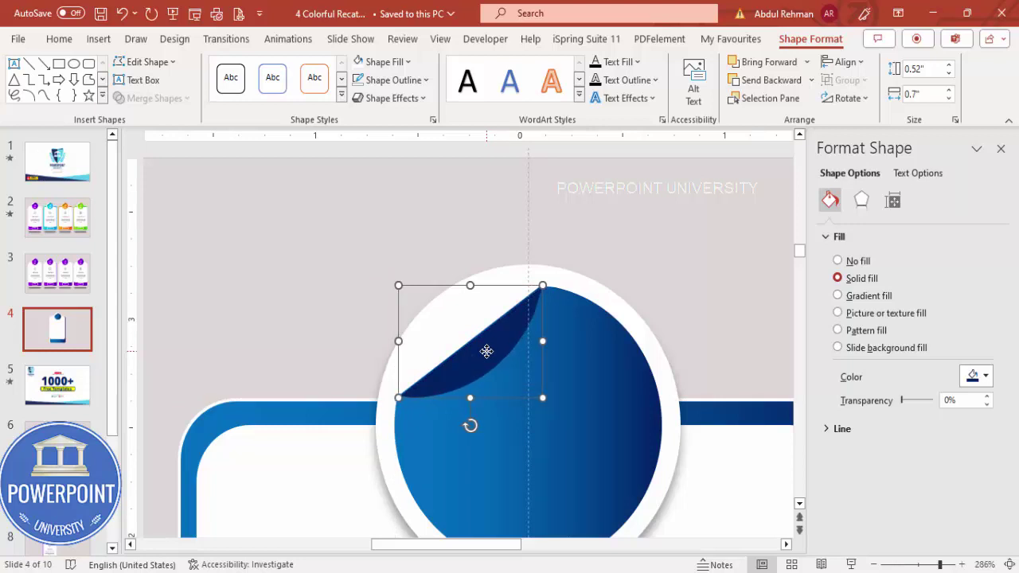
key(ctrl+Down)
key(ctrl+Down)
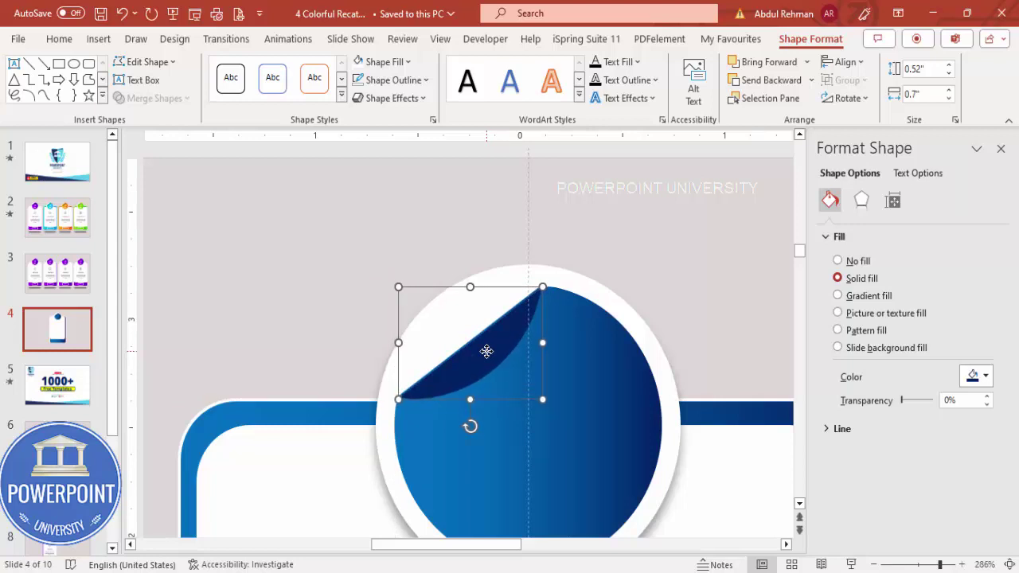
key(ctrl+Up)
key(ctrl+d)
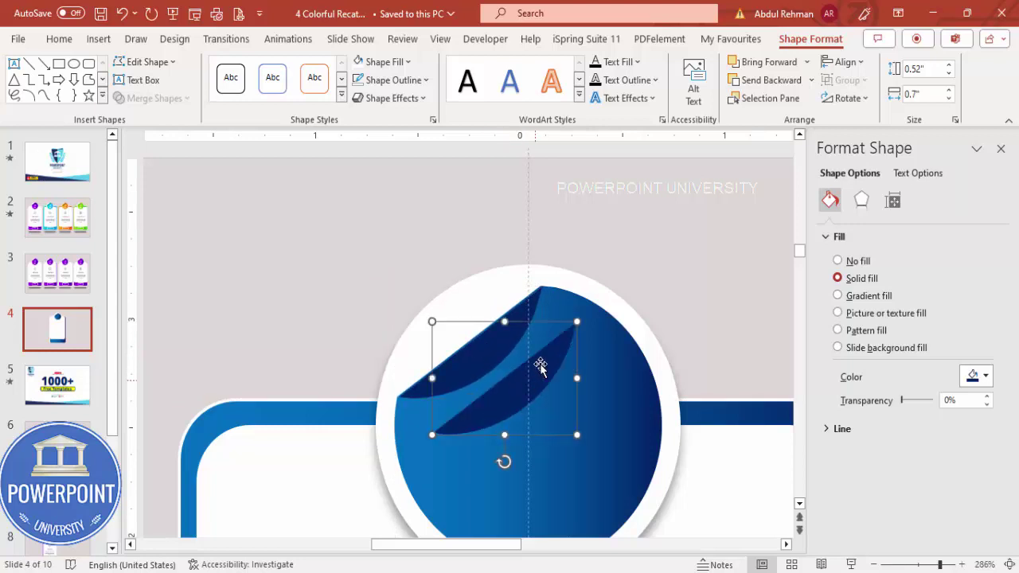
click(374, 62)
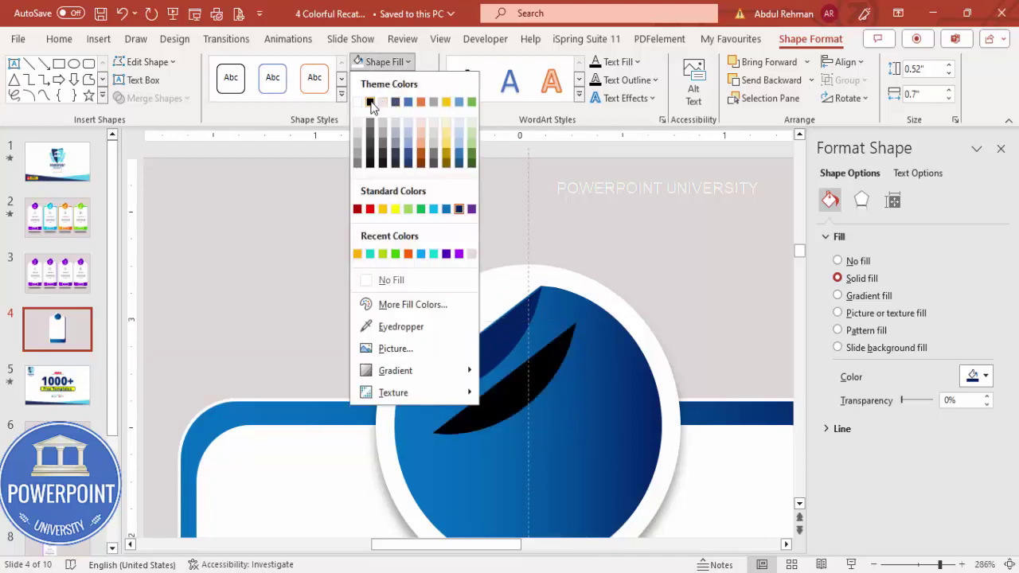
click(370, 102)
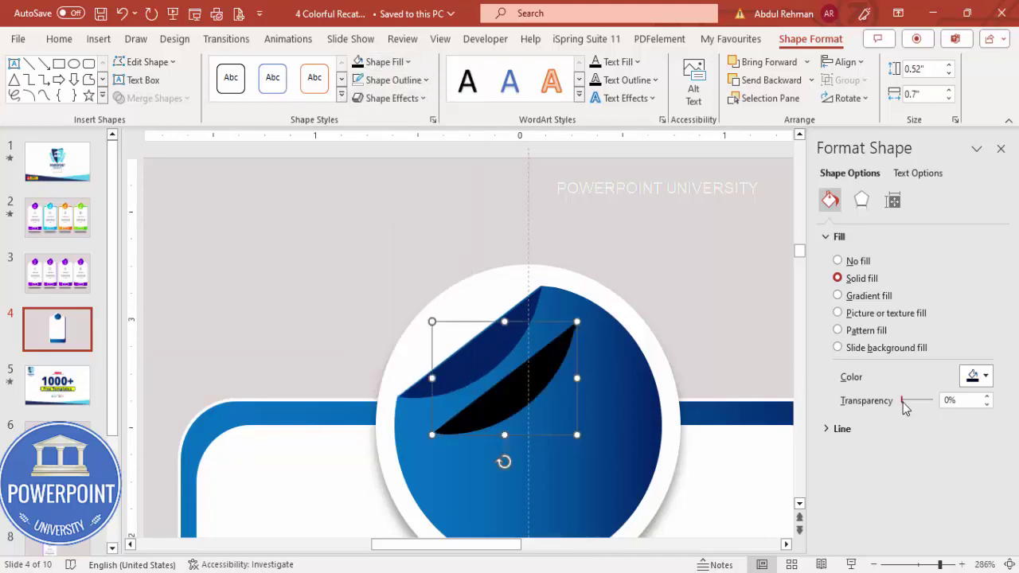
drag(903, 402, 910, 406)
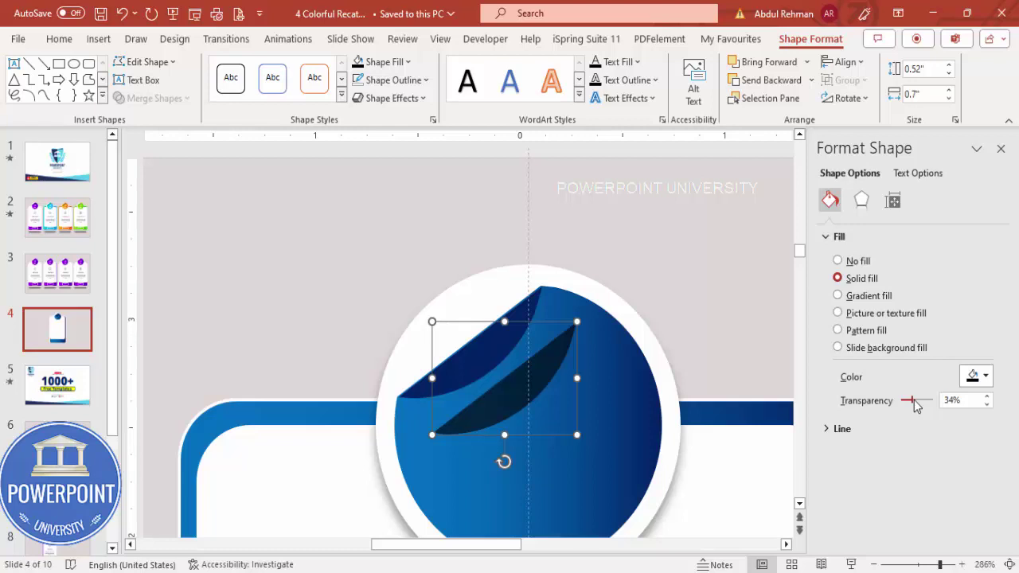
Give the black copy 2 pt soft edges and tuck it behind the flap as a shadow.
click(861, 202)
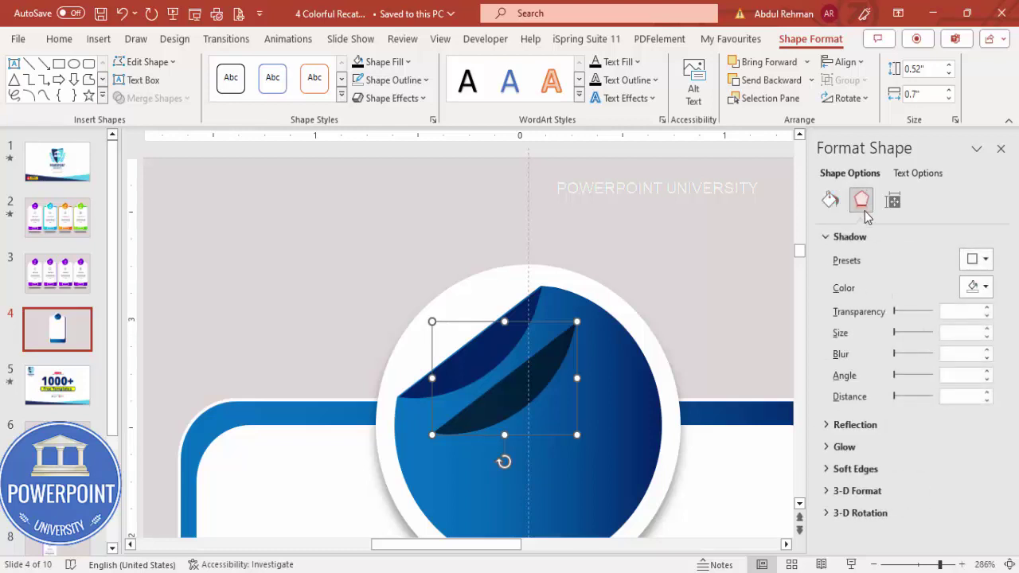
click(912, 469)
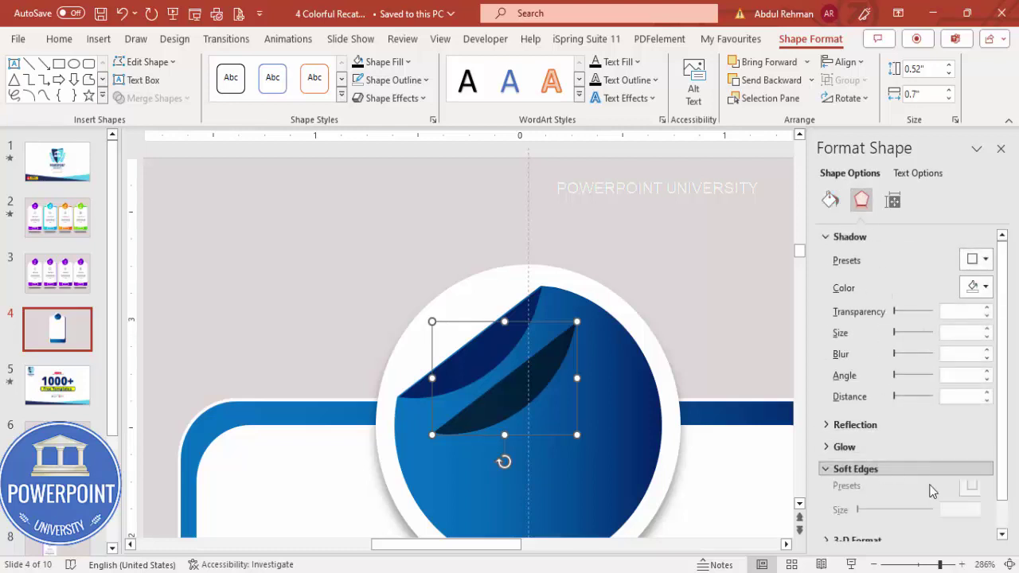
click(987, 512)
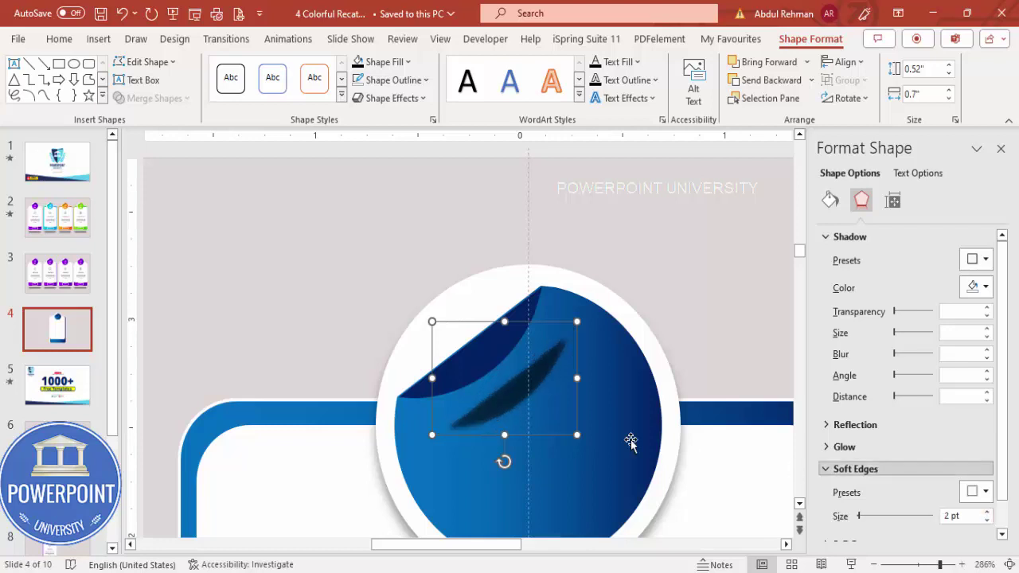
drag(526, 398, 486, 373)
click(753, 80)
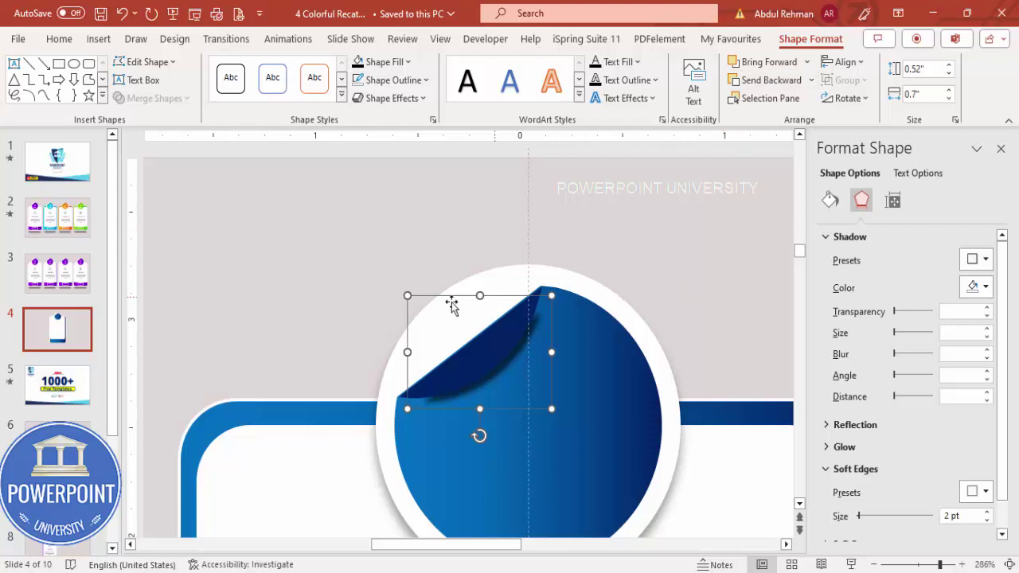
Enlarge the navy flap slightly to 0.58" by 0.75" and settle it in place.
drag(408, 295, 398, 284)
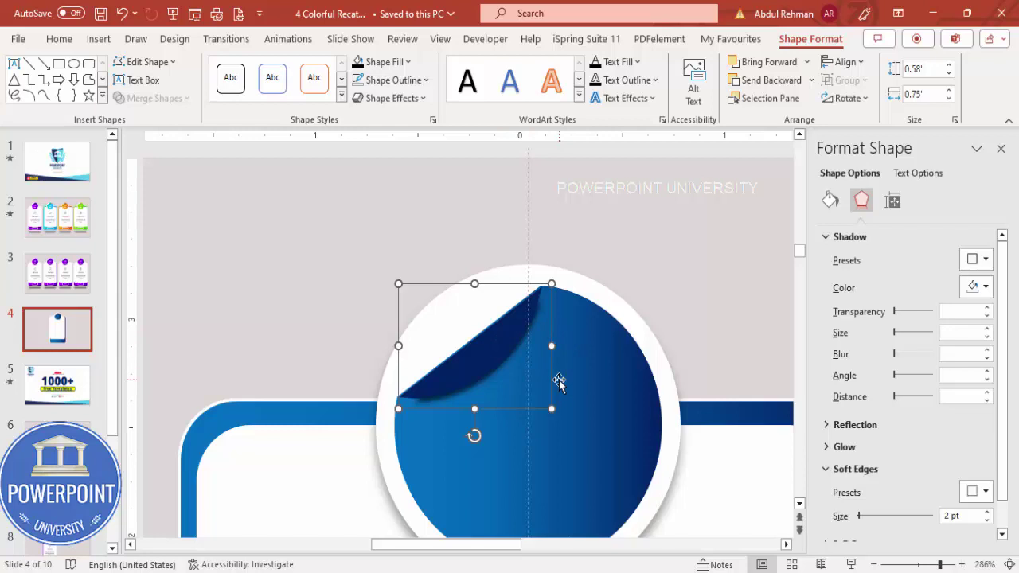
drag(558, 380, 559, 382)
click(663, 288)
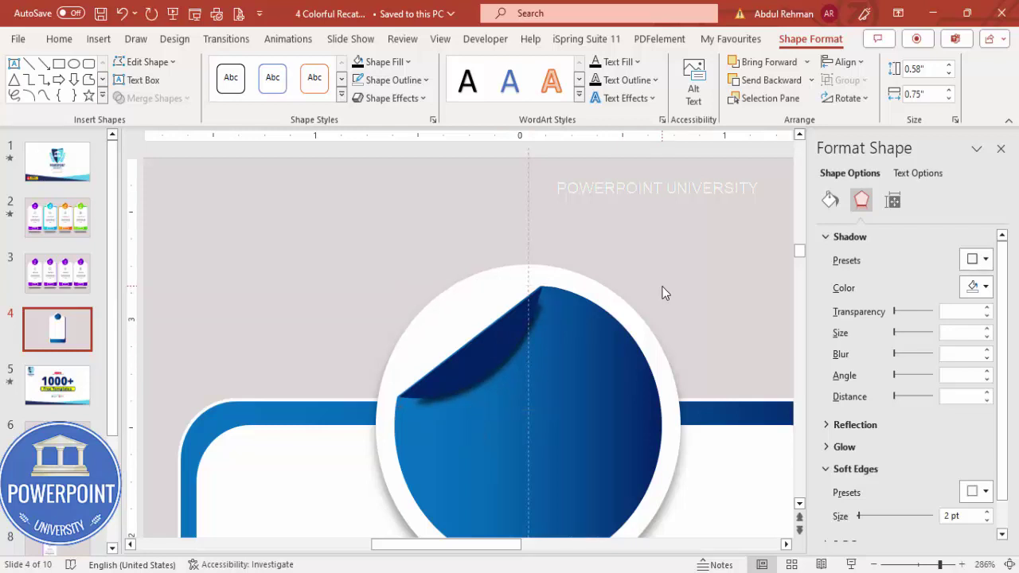
Fit the slide in the window and group the circle badge pieces into one object.
click(1009, 564)
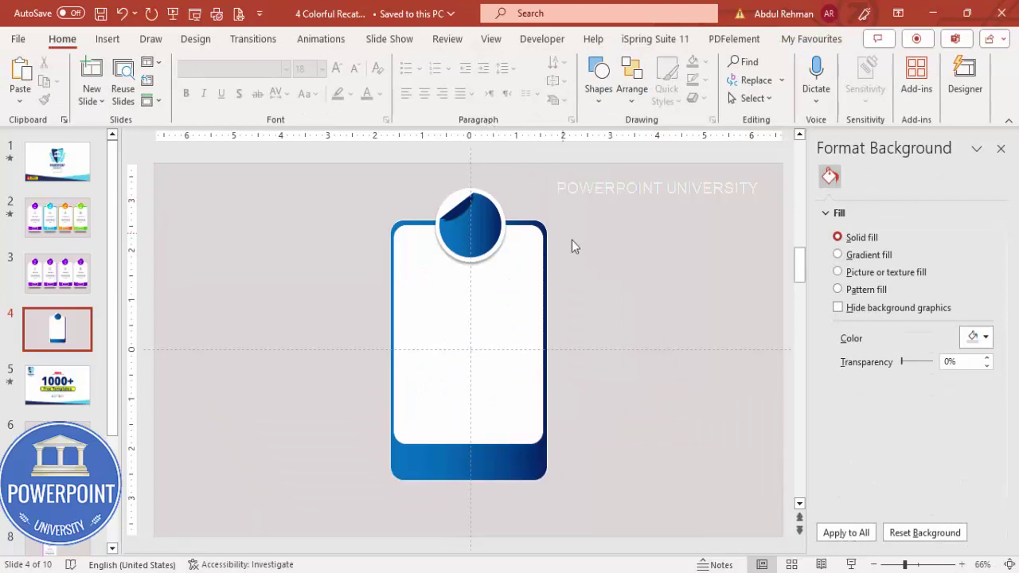
drag(593, 297, 366, 156)
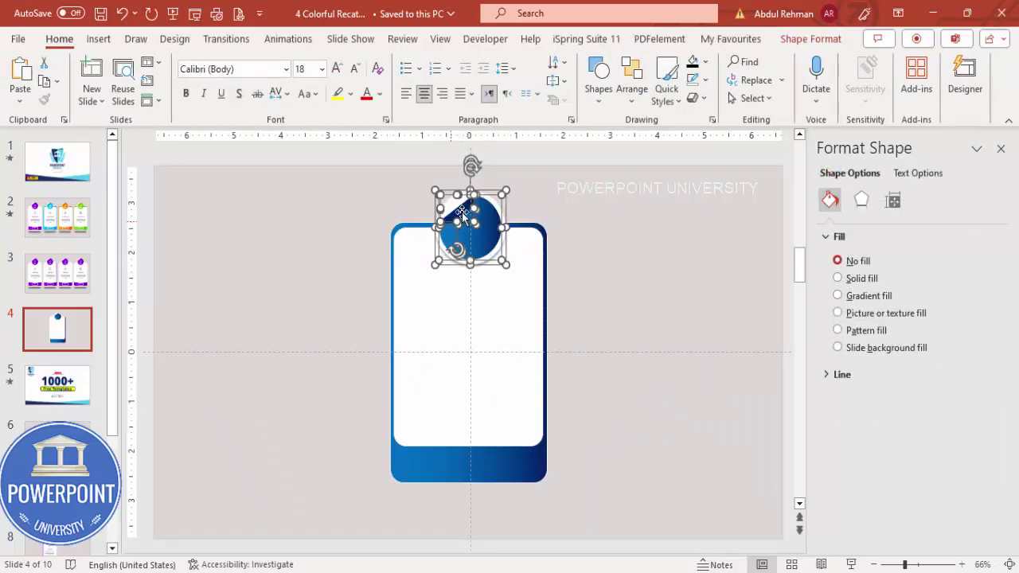
key(ctrl+g)
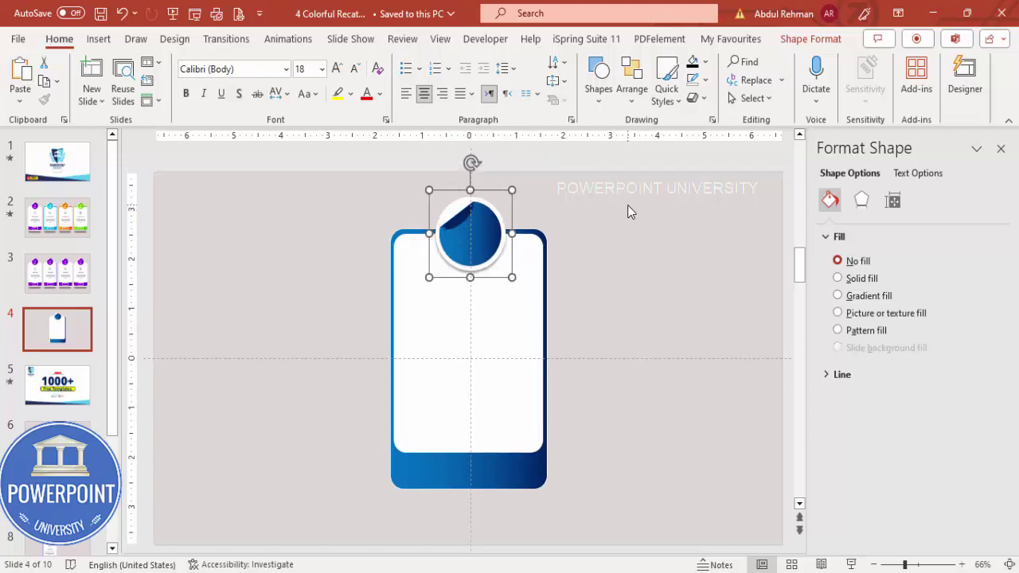
click(625, 268)
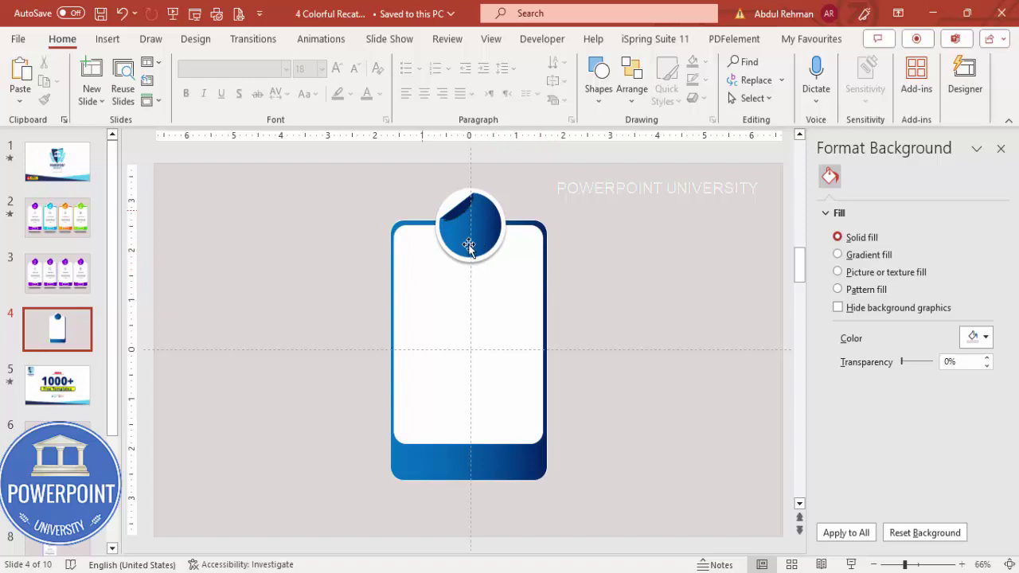
Add a centred 'STEP' text box beside the card in Open Sans.
click(107, 39)
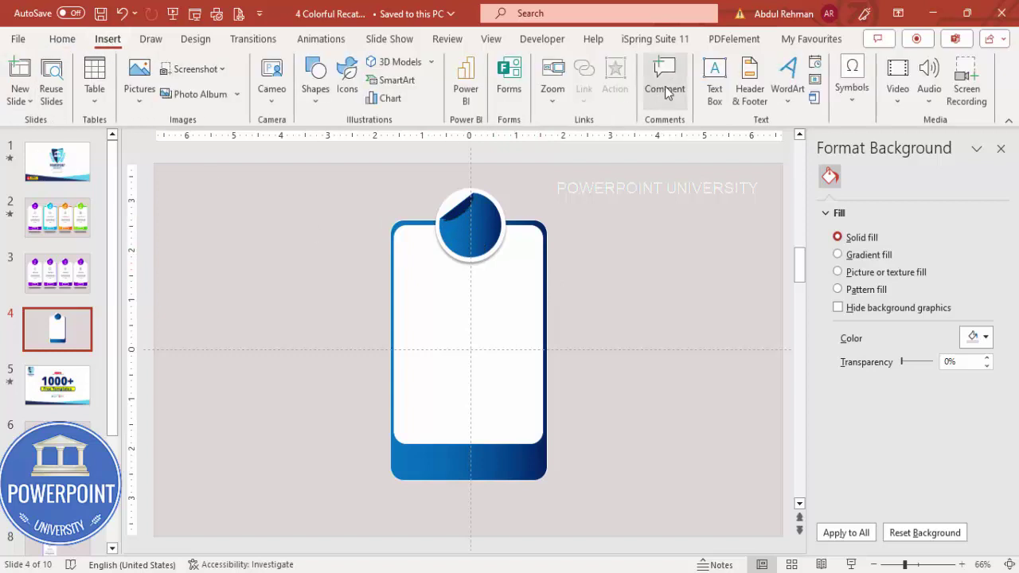
click(714, 79)
drag(574, 221, 655, 239)
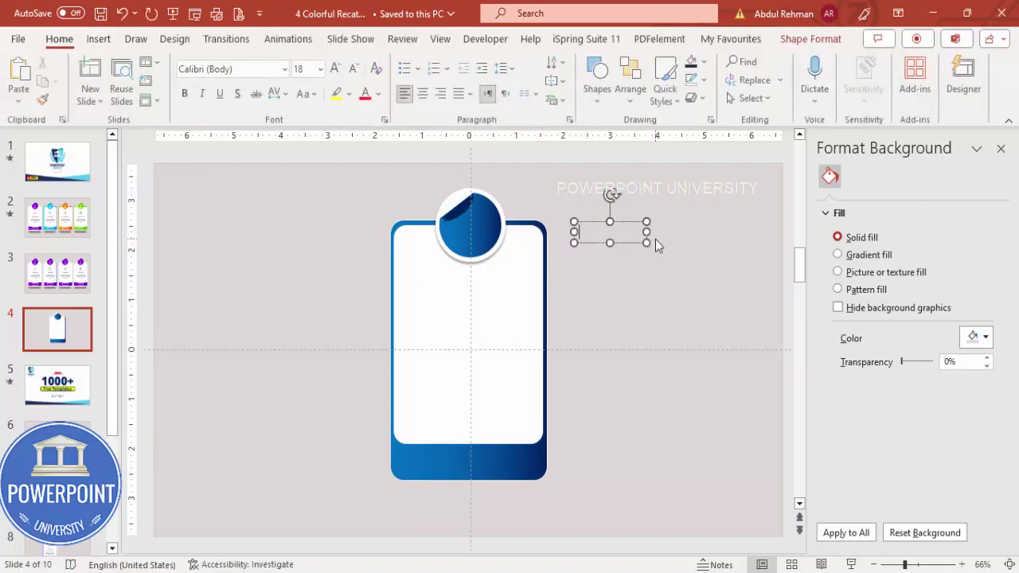
text(STEP)
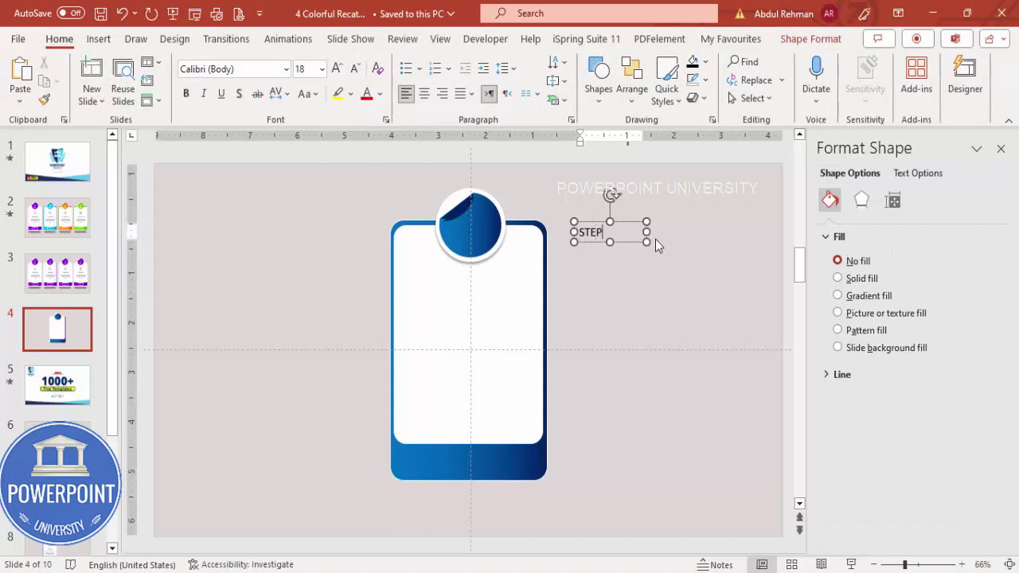
click(626, 223)
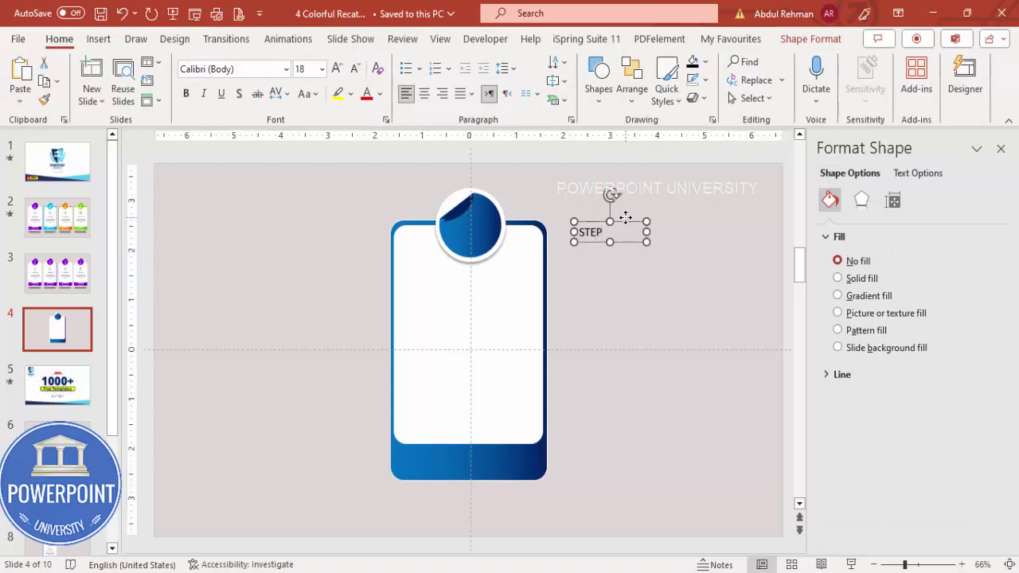
click(424, 93)
click(251, 72)
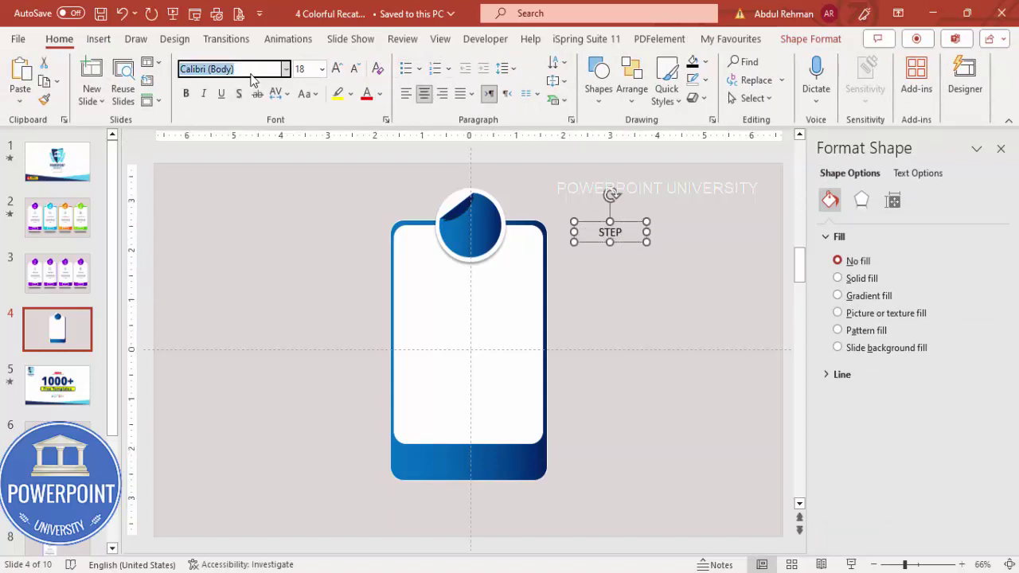
text(Open Sans)
key(Return)
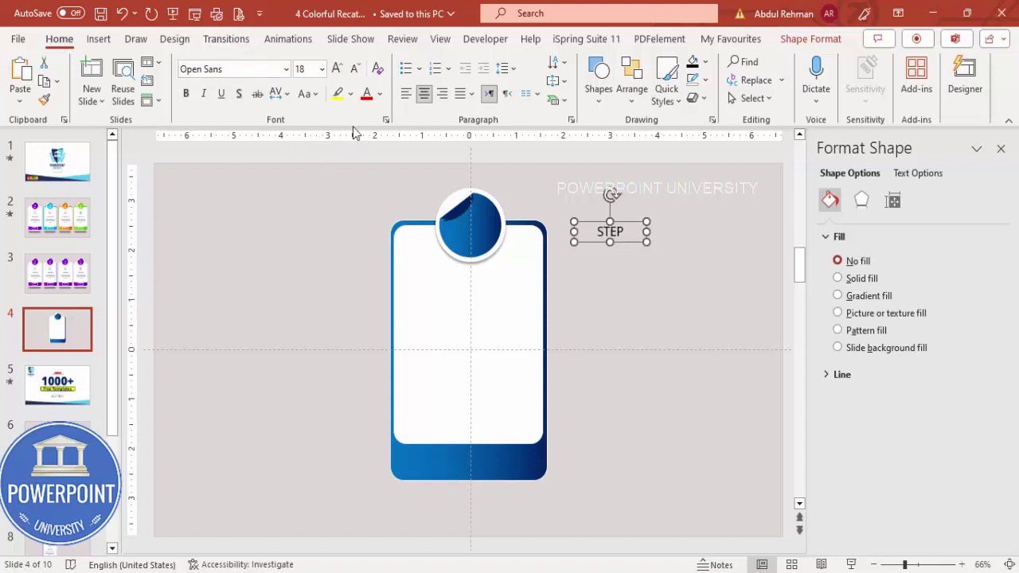
Make STEP white, Open Sans Semibold 16 pt, and centre it on the blue badge.
click(380, 94)
click(371, 136)
drag(637, 227, 501, 219)
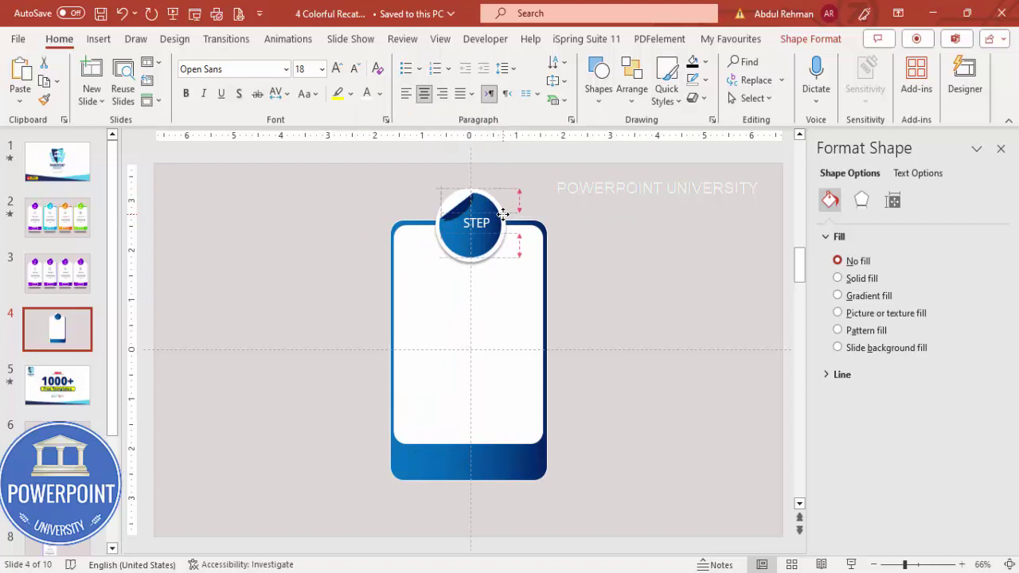
click(355, 69)
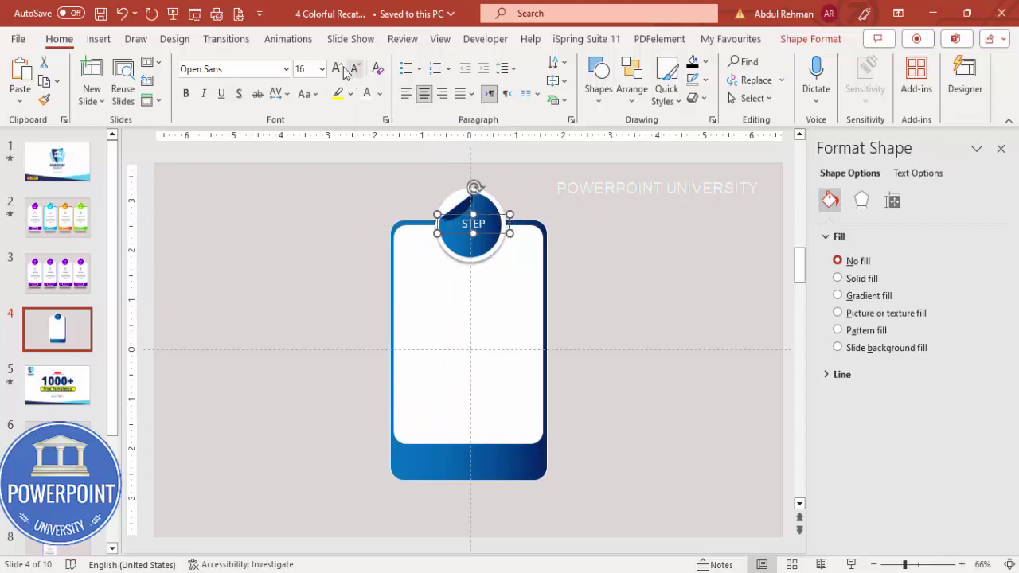
click(260, 68)
text(Semibold)
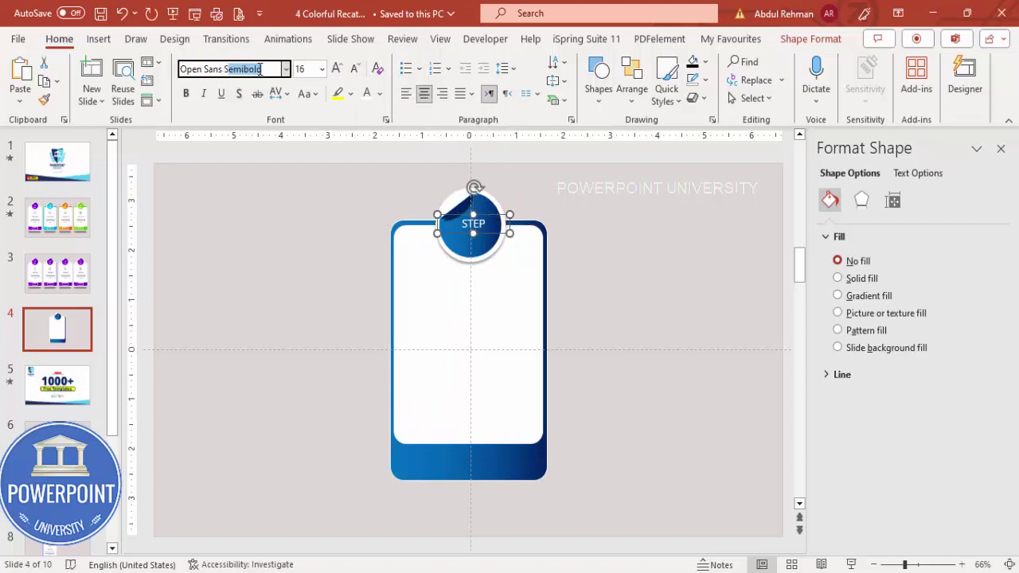
key(Return)
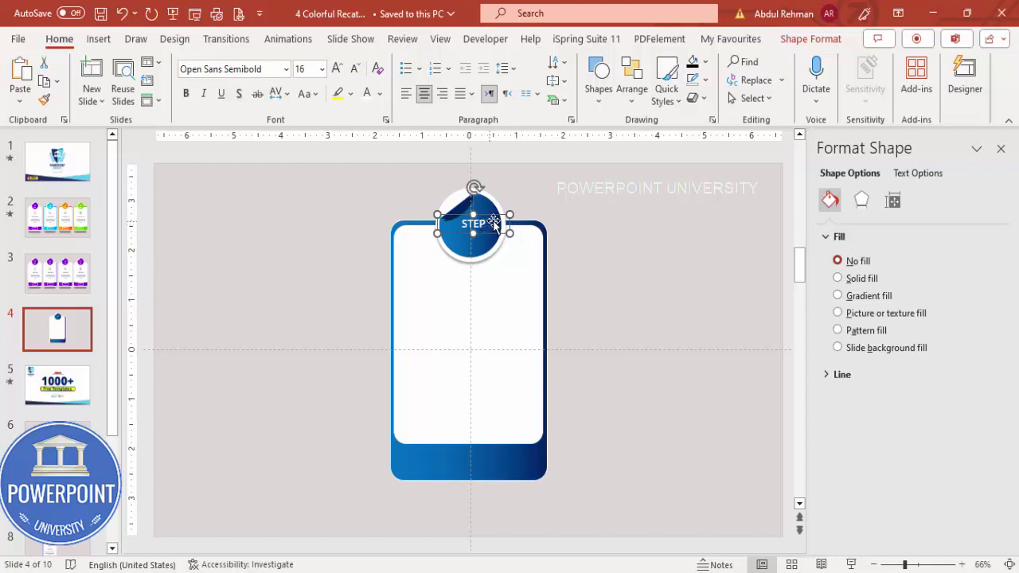
drag(493, 217, 500, 230)
Duplicate the STEP label and change the copy to '01' in Open Sans Extrabold.
key(ctrl+d)
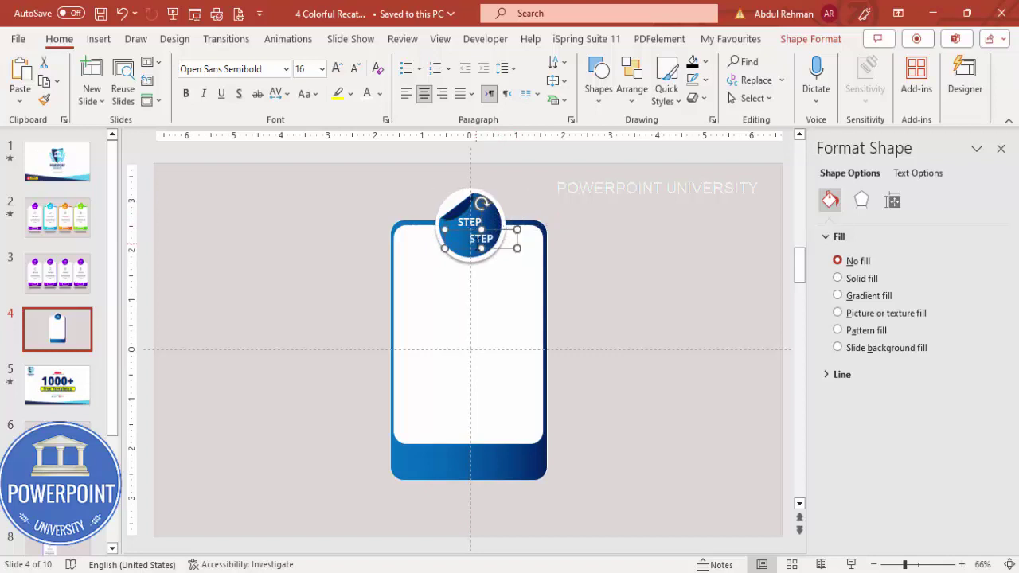
double_click(481, 239)
text(01)
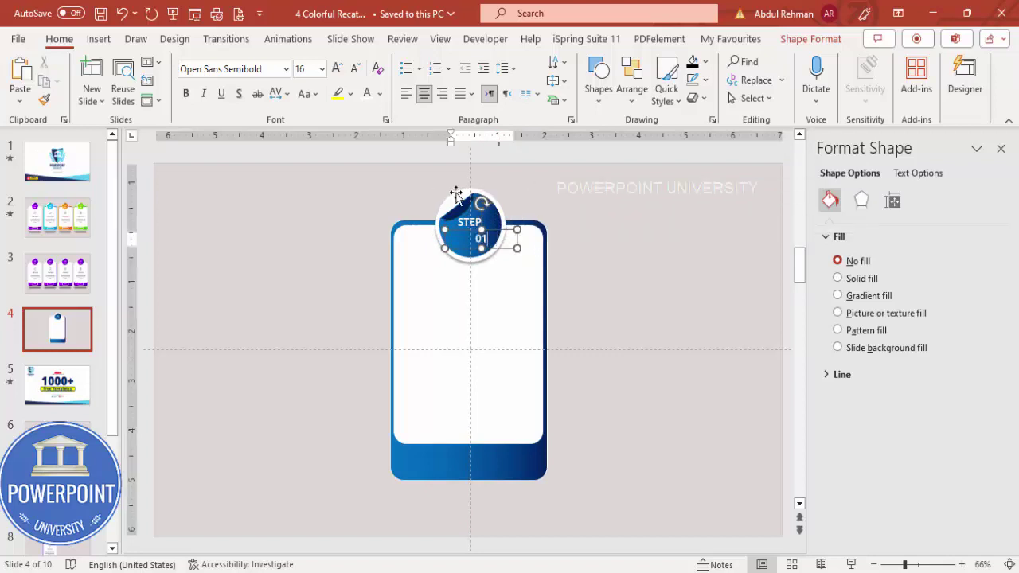
click(506, 231)
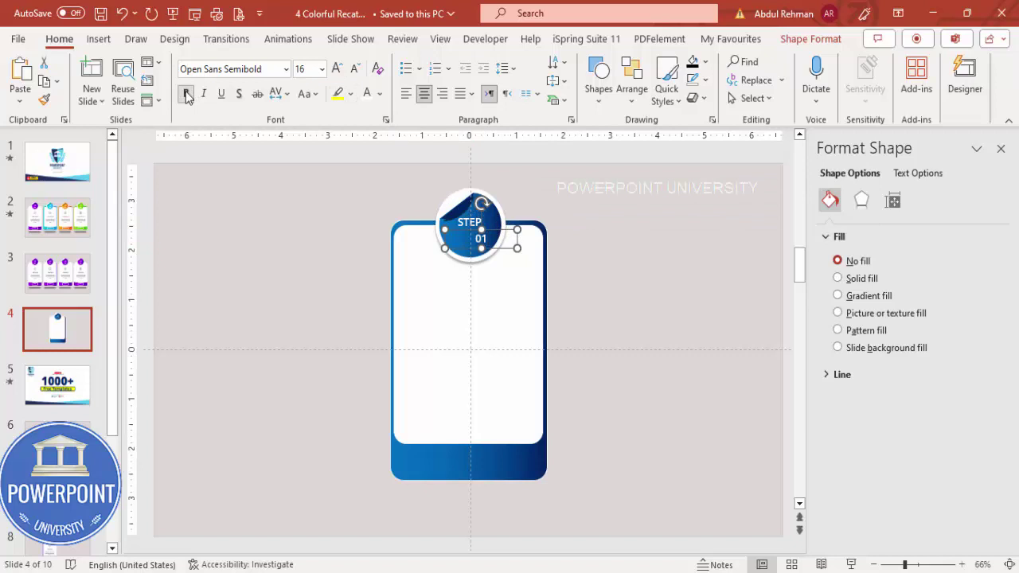
click(239, 69)
double_click(253, 69)
text(Extra)
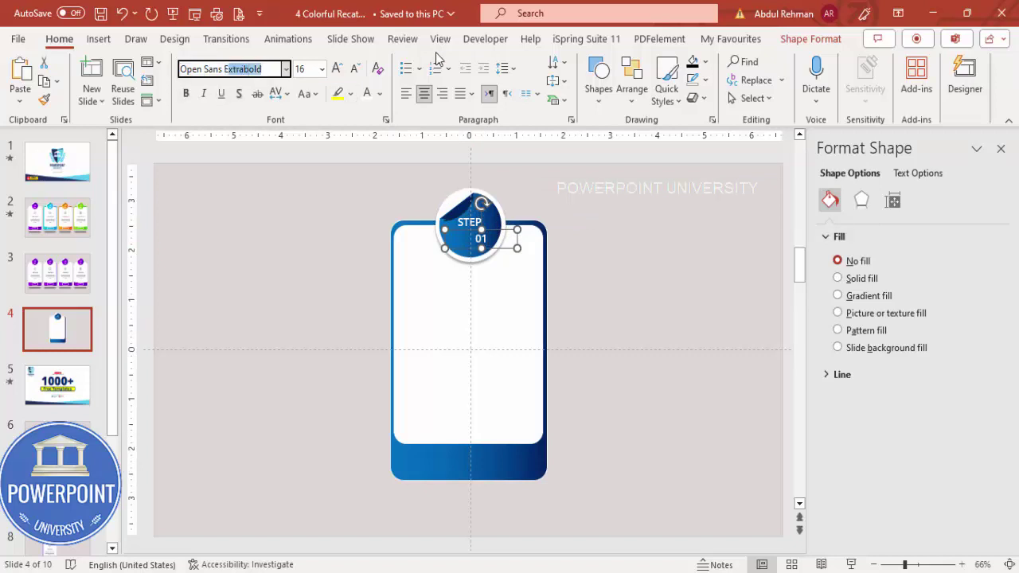
key(Return)
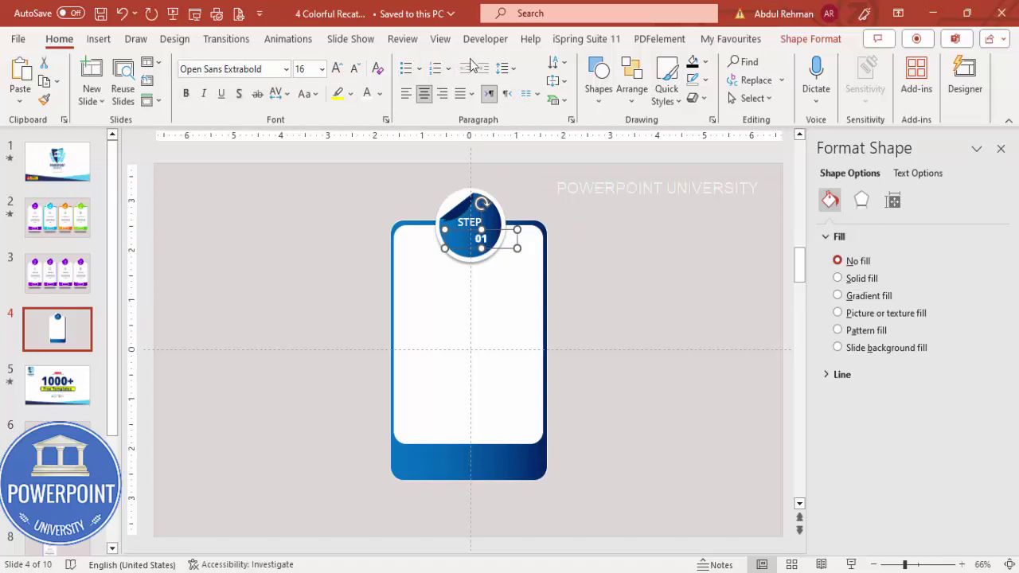
Enlarge 01 to 24 pt, place it under STEP, and re-centre the STEP box.
click(337, 68)
click(337, 68)
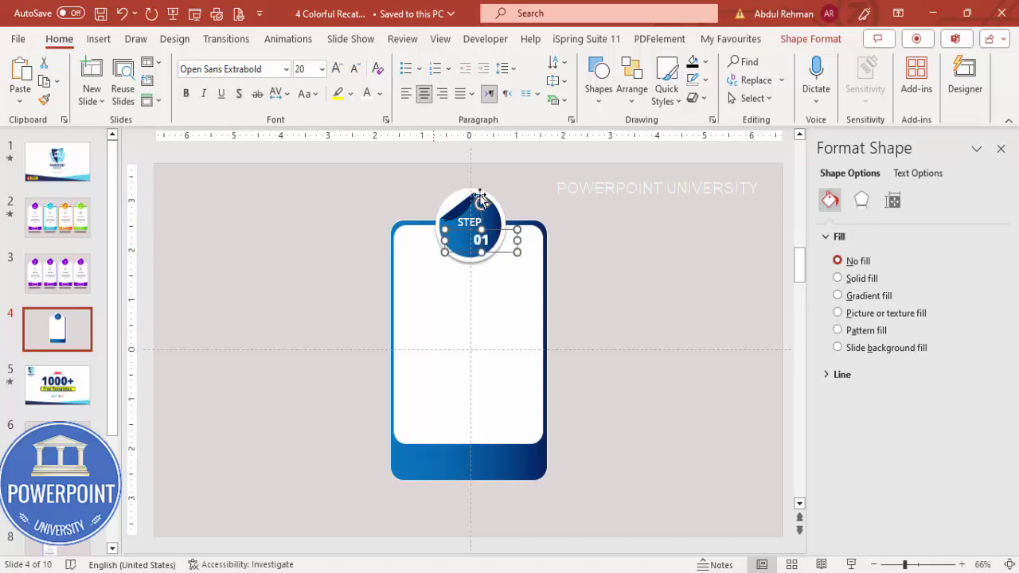
click(337, 69)
drag(505, 231, 494, 223)
click(484, 213)
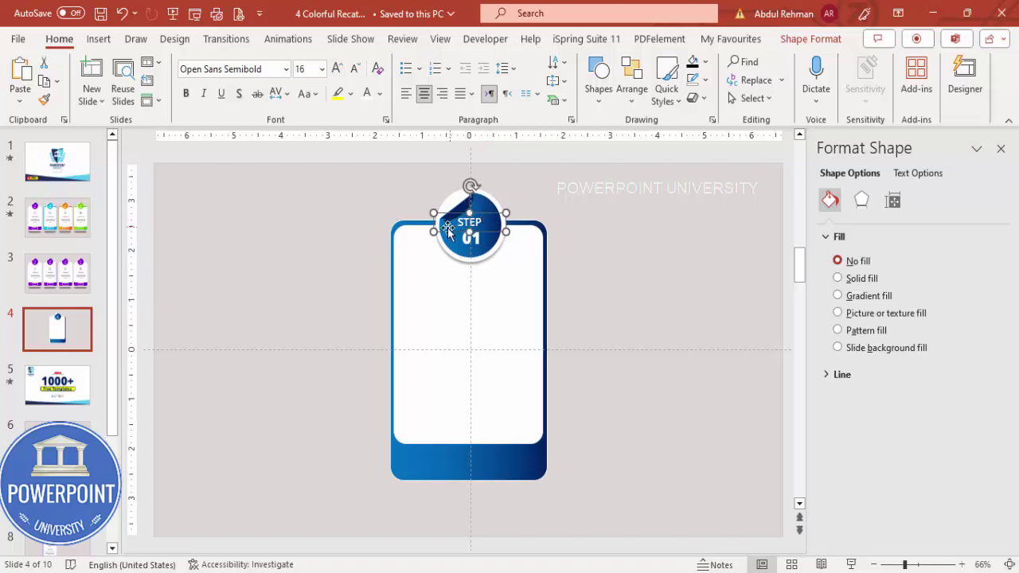
drag(434, 231, 481, 213)
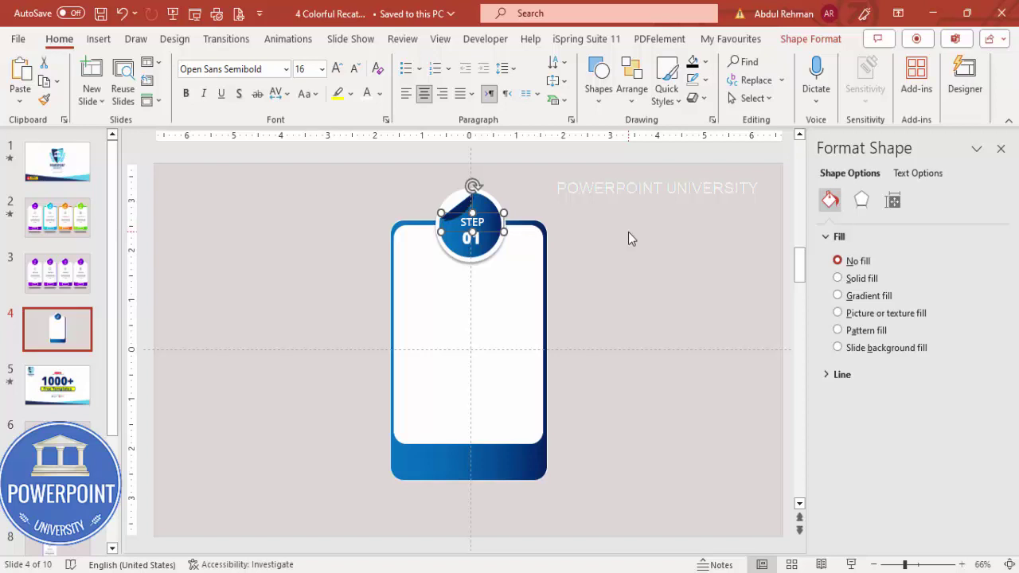
click(615, 254)
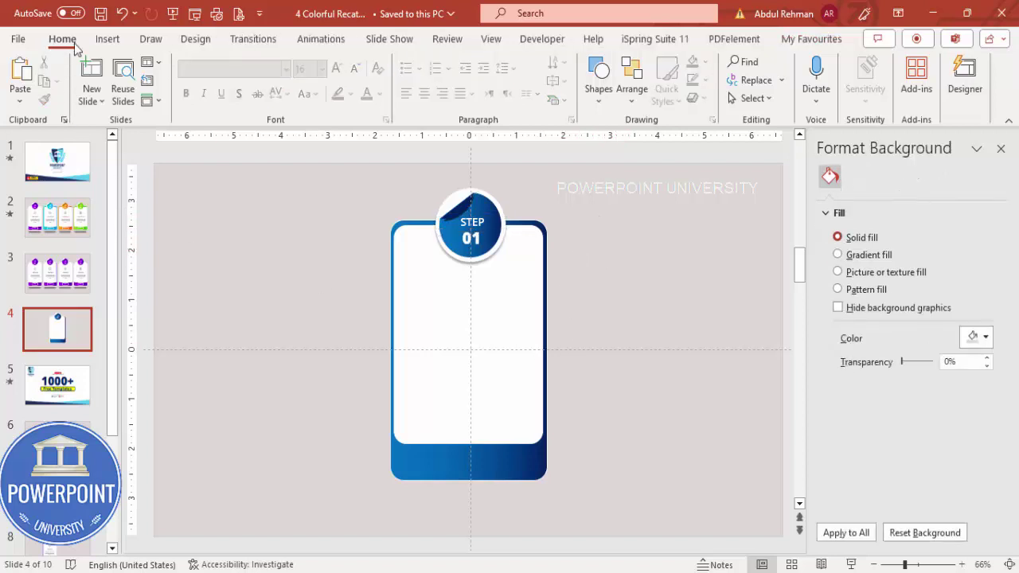
Insert an alarm-clock icon, fill it grey, and place it below the badge.
click(108, 38)
click(348, 72)
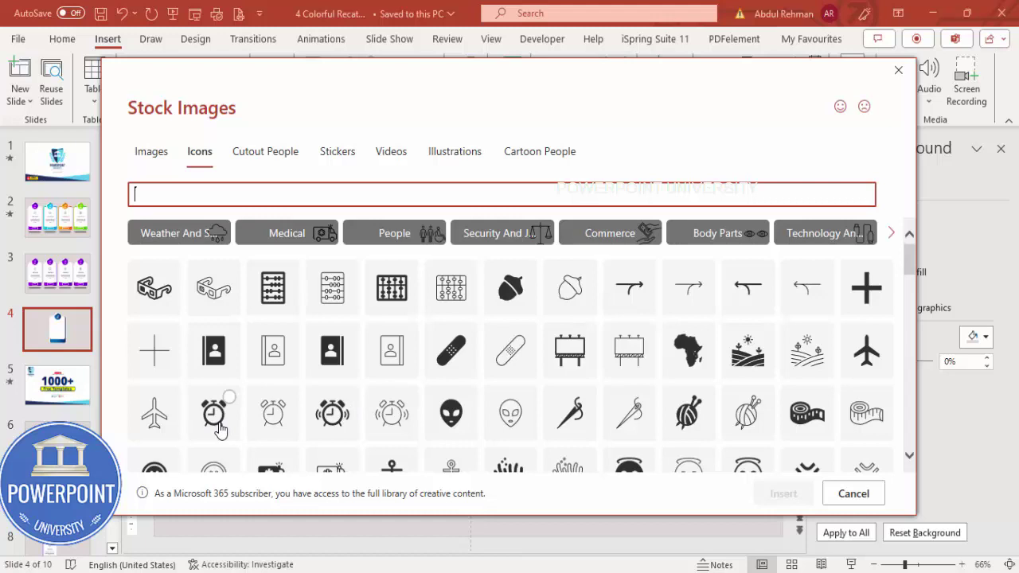
click(768, 500)
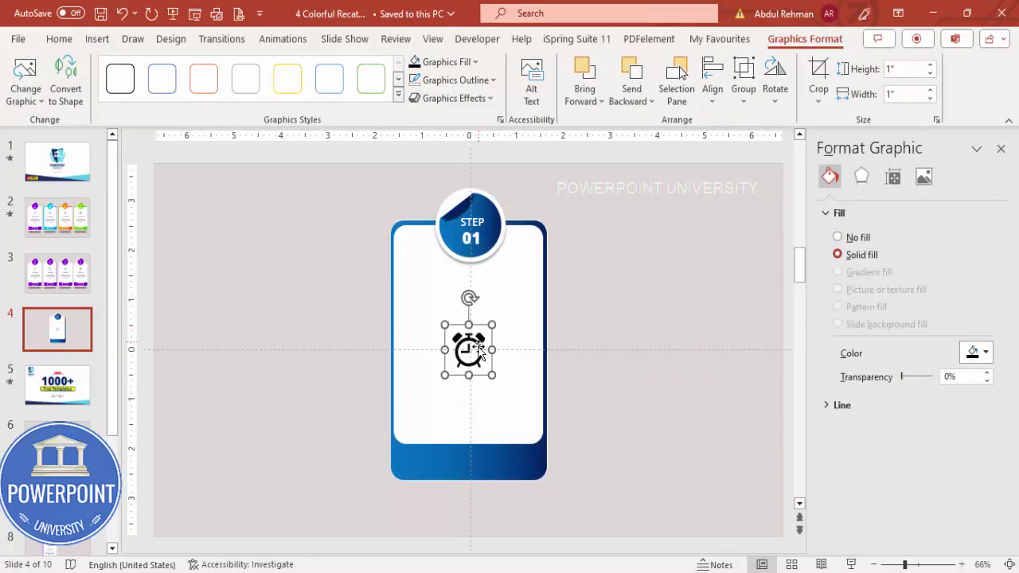
drag(466, 345, 469, 290)
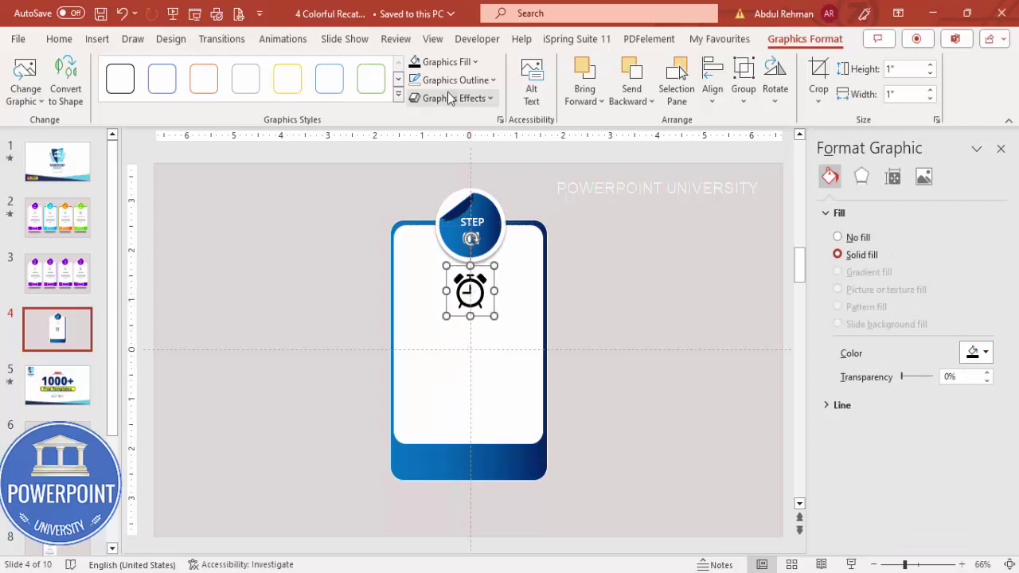
click(446, 61)
click(415, 163)
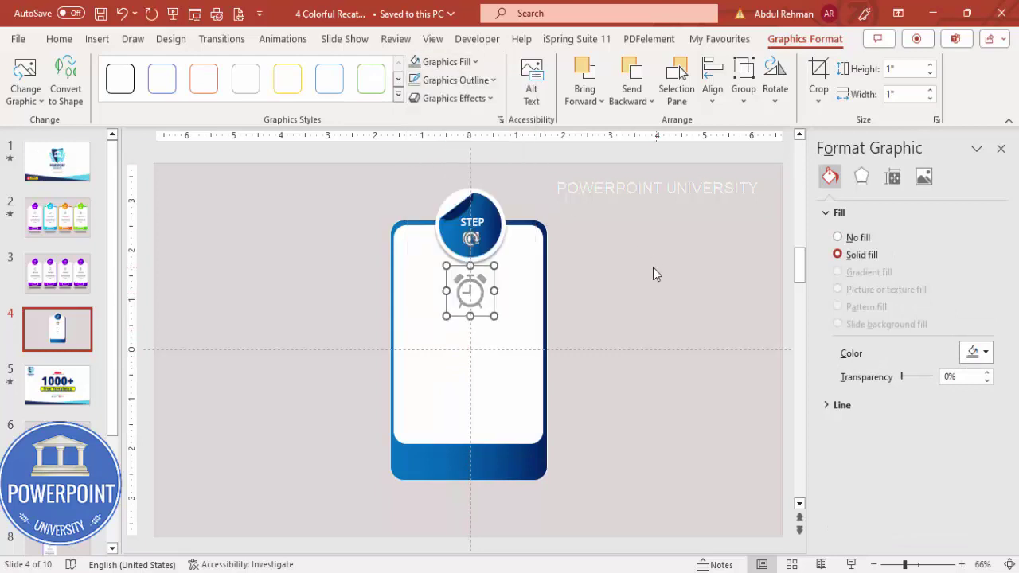
click(653, 271)
Draw an empty text box beneath the clock icon.
click(111, 43)
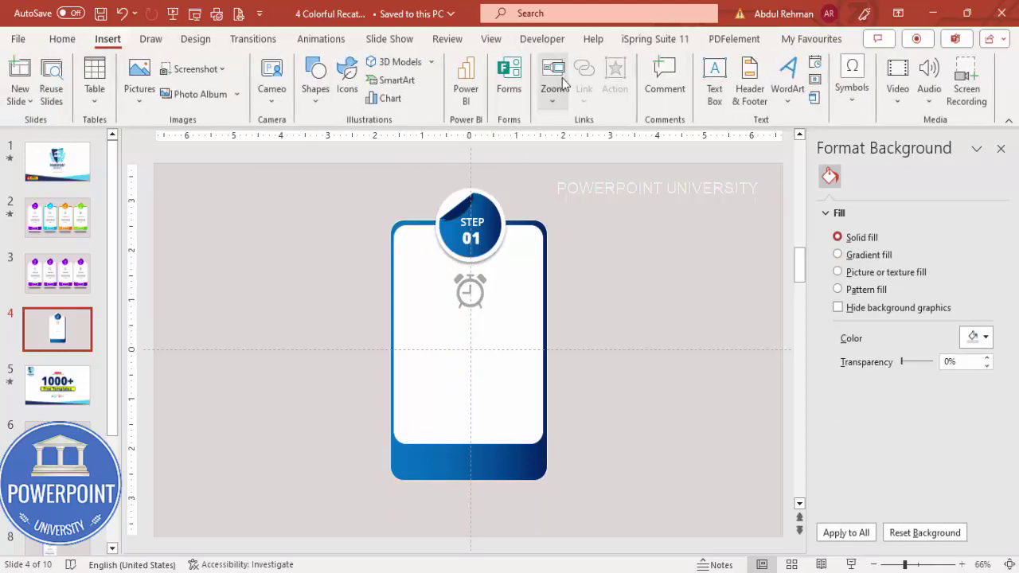
click(714, 79)
drag(414, 316, 518, 341)
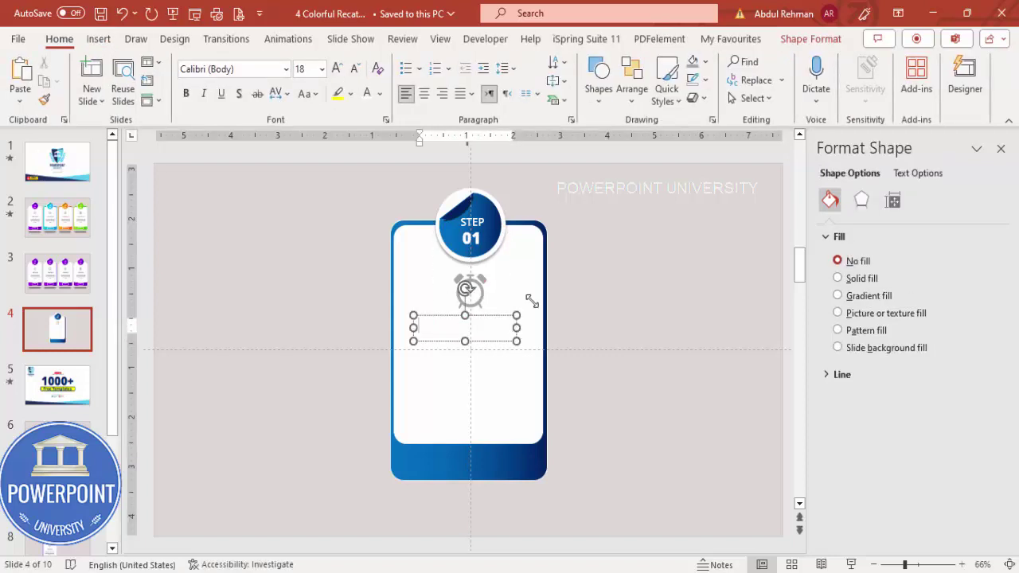
Type 'TITLE FOR 01' into the new text box.
text(TILE)
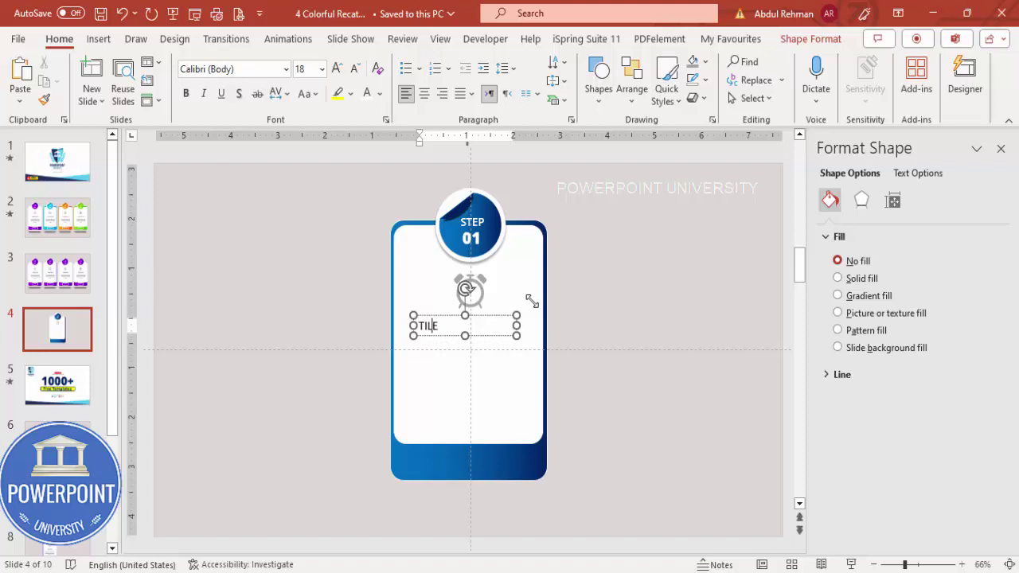
key(BackSpace)
text(TLE FOR)
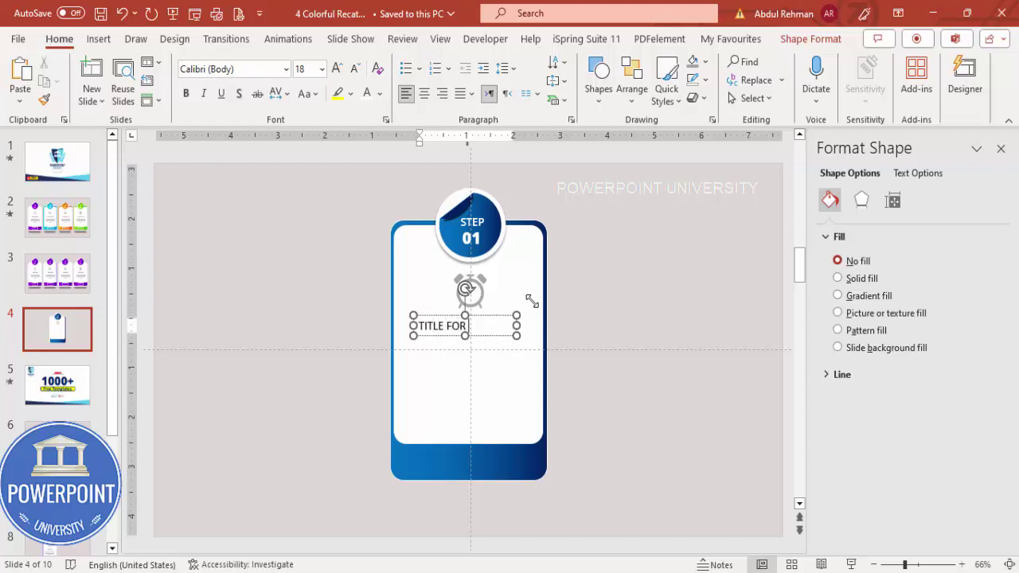
text( 01)
click(443, 314)
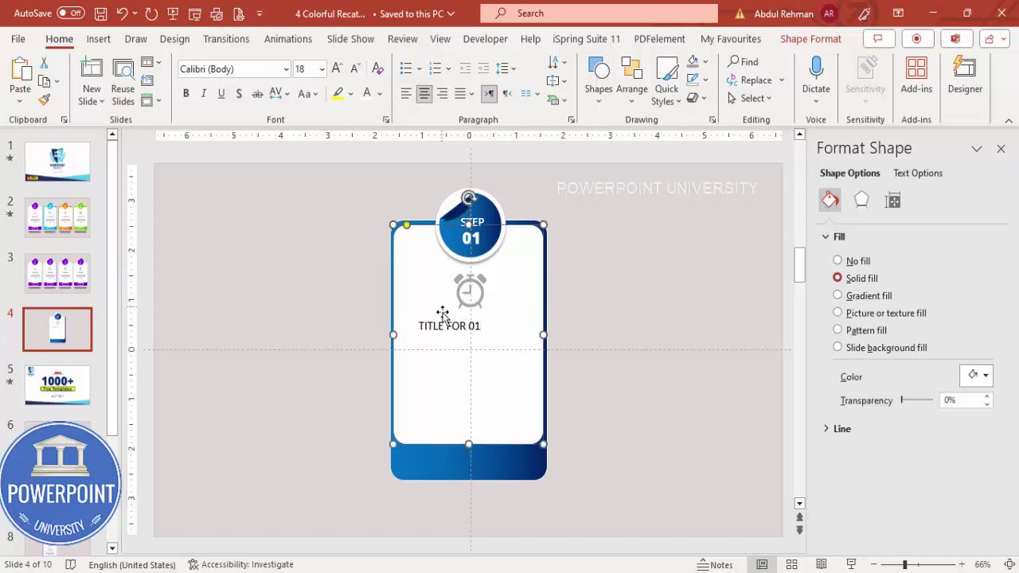
Make the title dark blue Open Sans Extrabold and centre it under the clock.
click(435, 318)
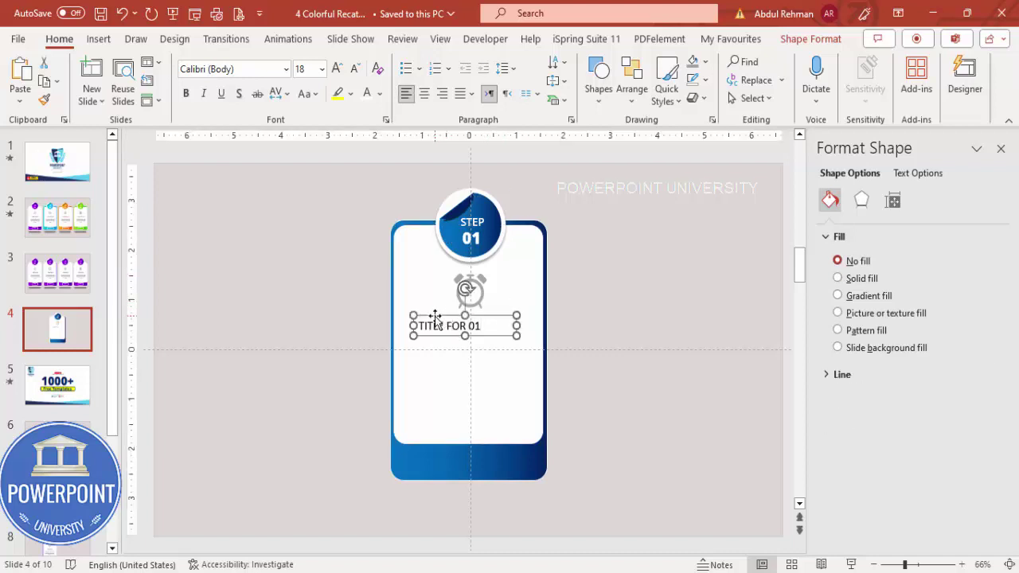
click(380, 96)
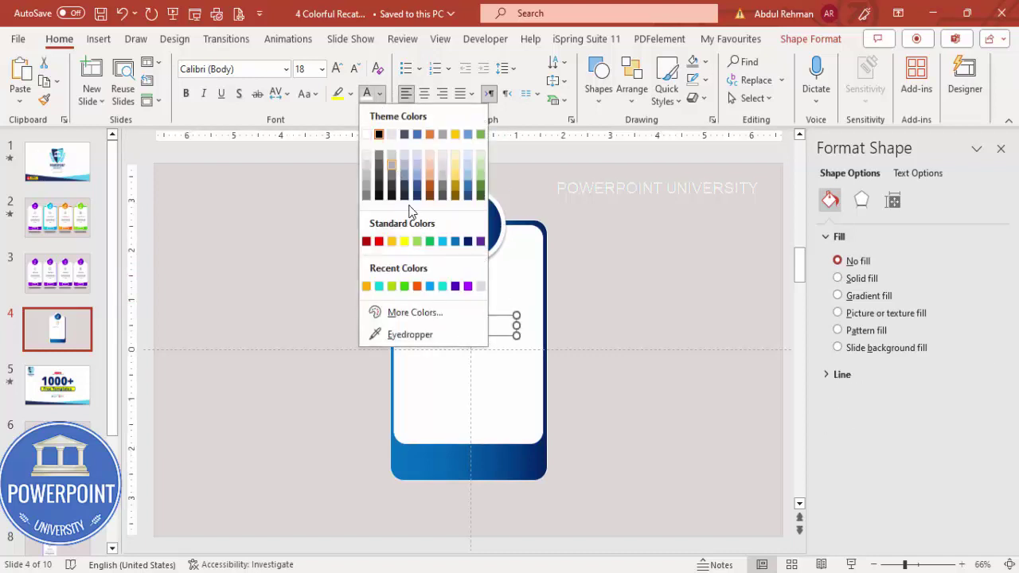
click(467, 241)
click(269, 70)
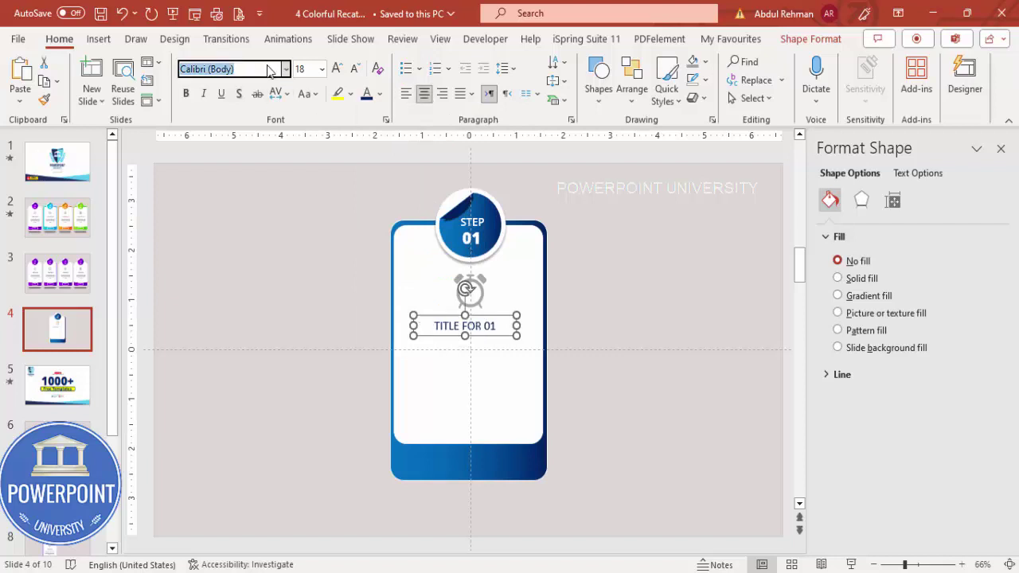
text(Open Sans Extrabold)
key(Return)
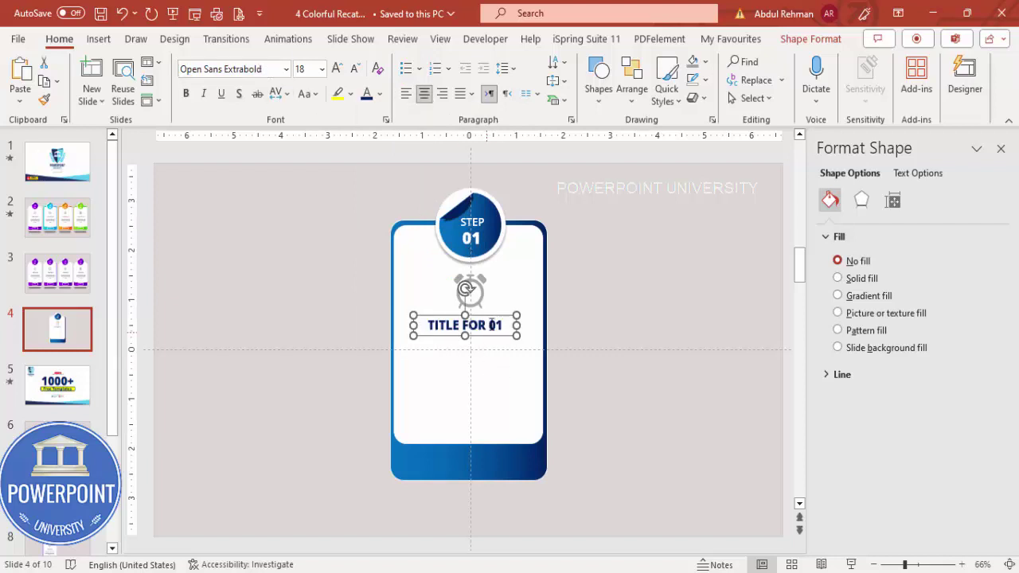
drag(493, 317, 497, 304)
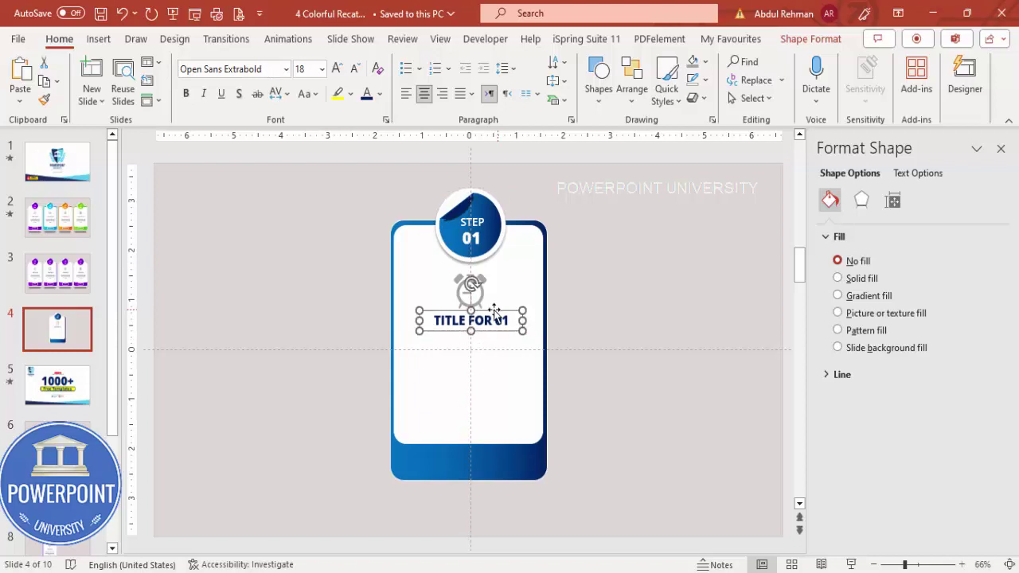
Generate Lorem ipsum text with =lorem() in a new text box and trim the extra sentences.
click(98, 38)
click(715, 80)
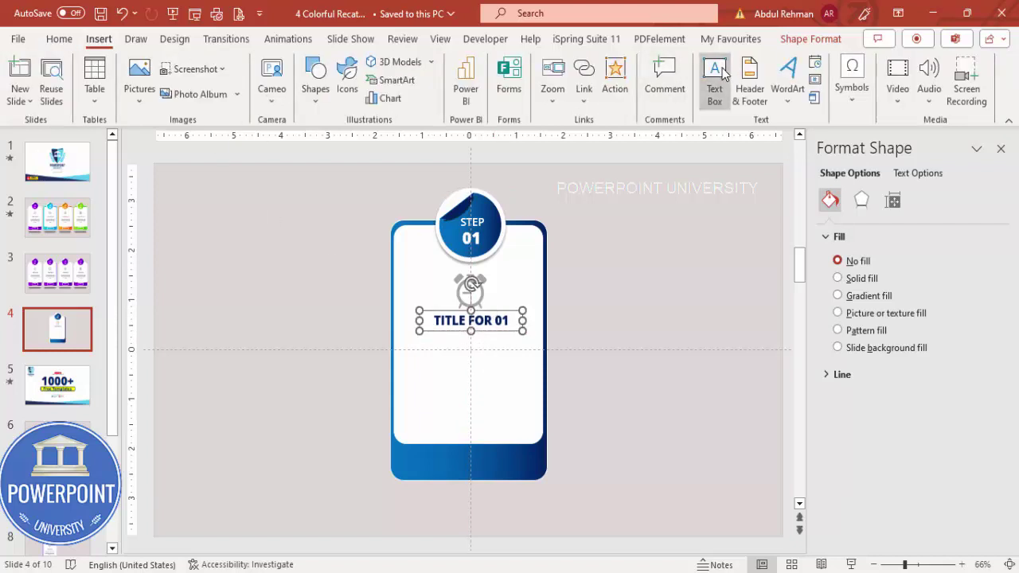
drag(594, 249, 735, 316)
text(=)
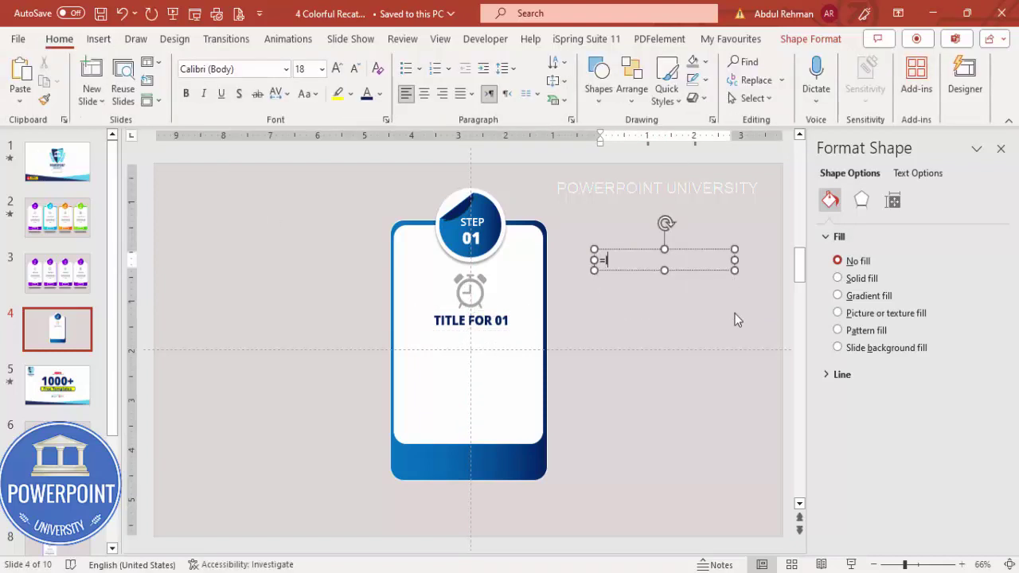
text(lorem())
key(Return)
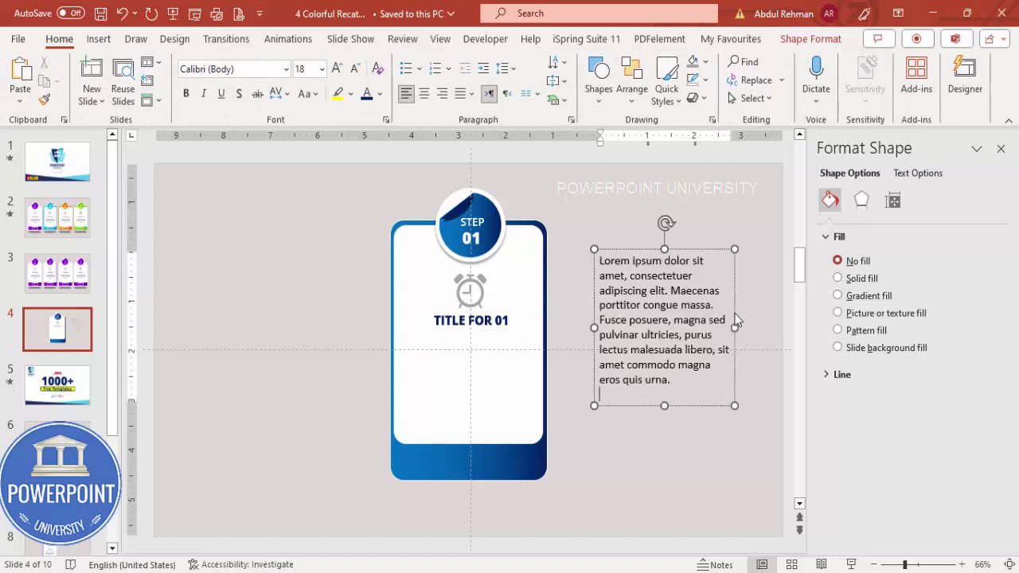
drag(601, 320, 770, 425)
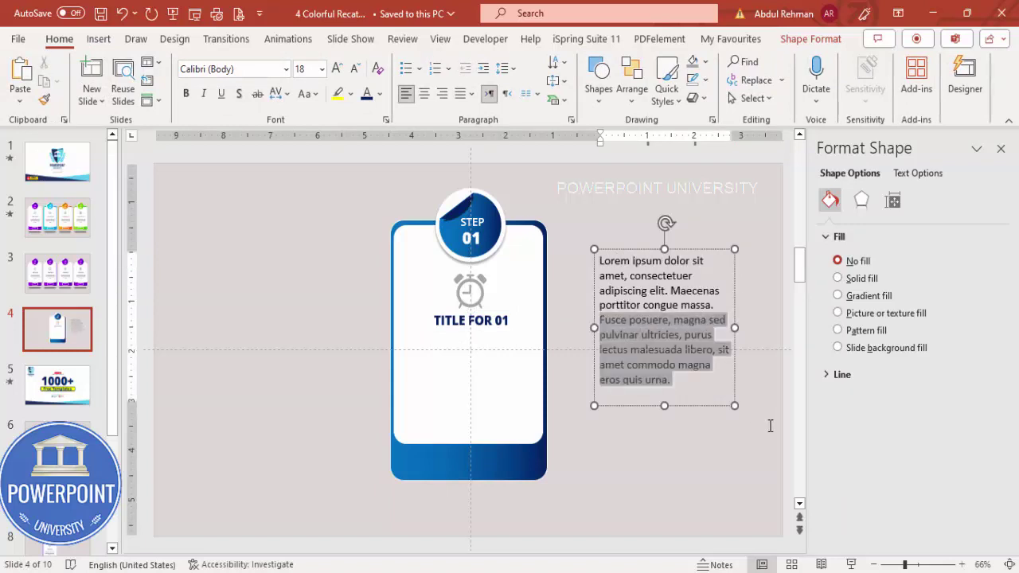
key(BackSpace)
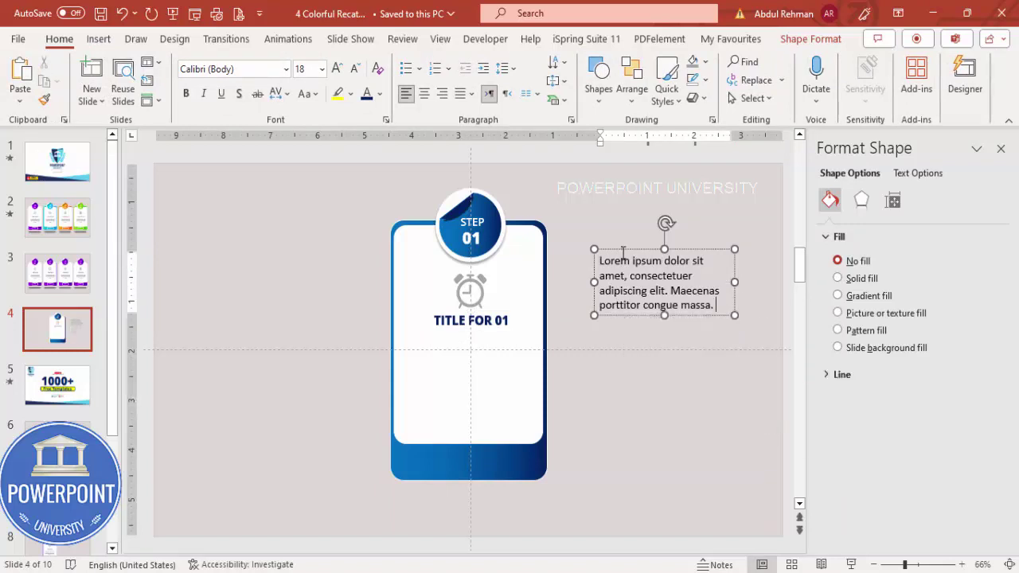
Move the paragraph under TITLE FOR 01, centred, grey, at 16 pt.
drag(623, 252, 449, 337)
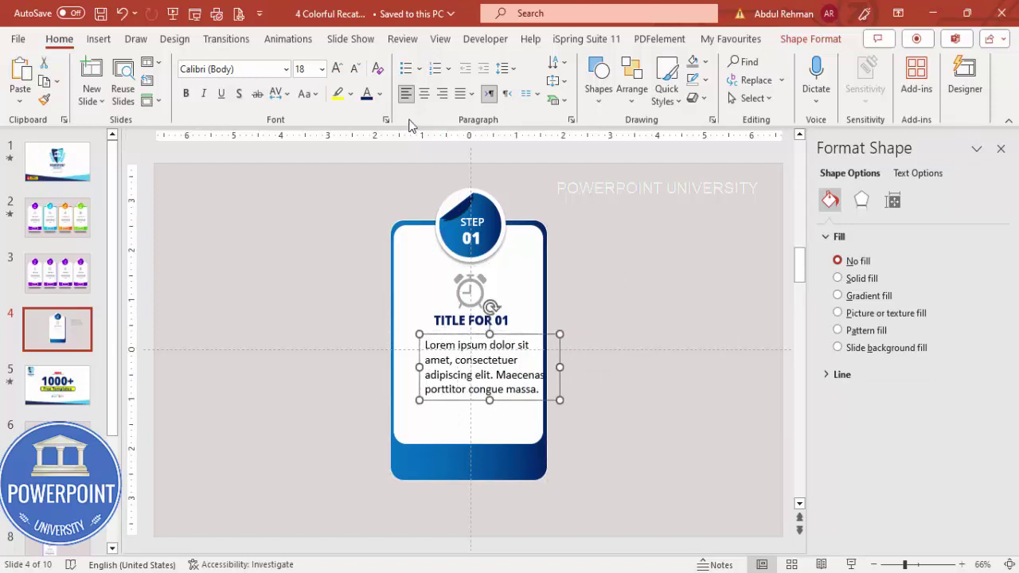
click(424, 95)
click(380, 94)
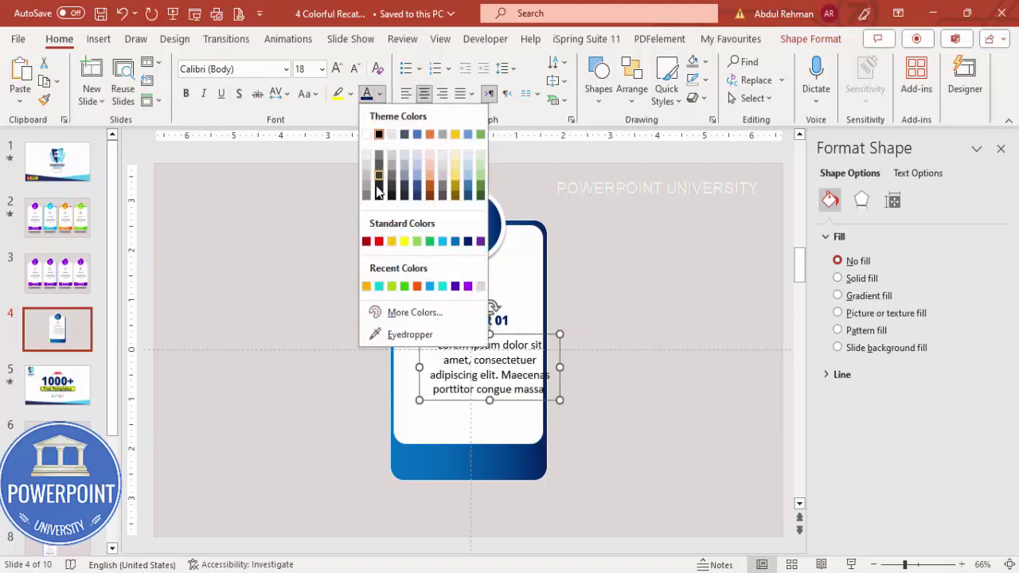
click(366, 197)
click(355, 70)
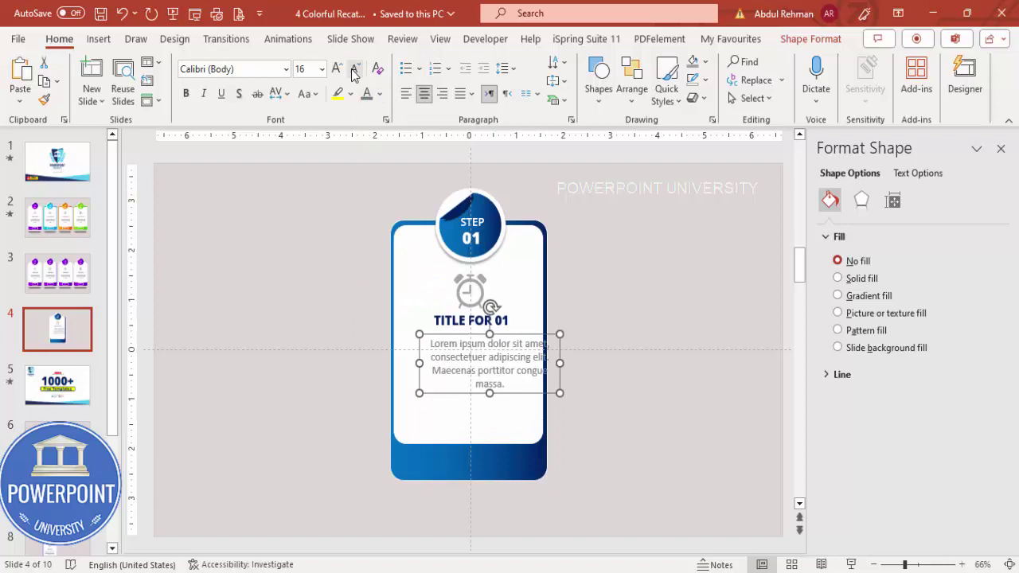
drag(540, 334, 519, 334)
click(533, 482)
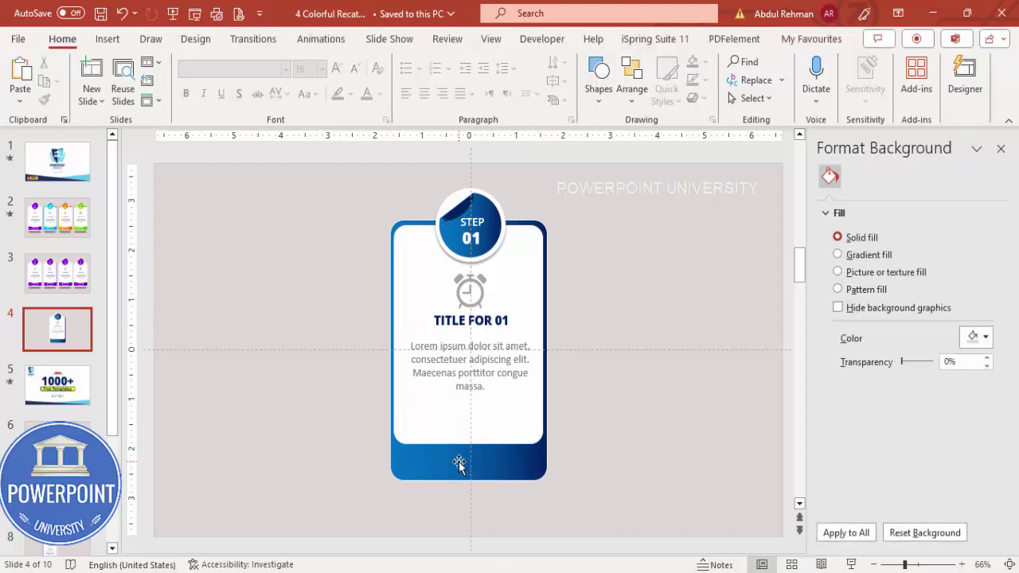
Draw a rounded rectangle over the card's blue bottom band.
click(107, 40)
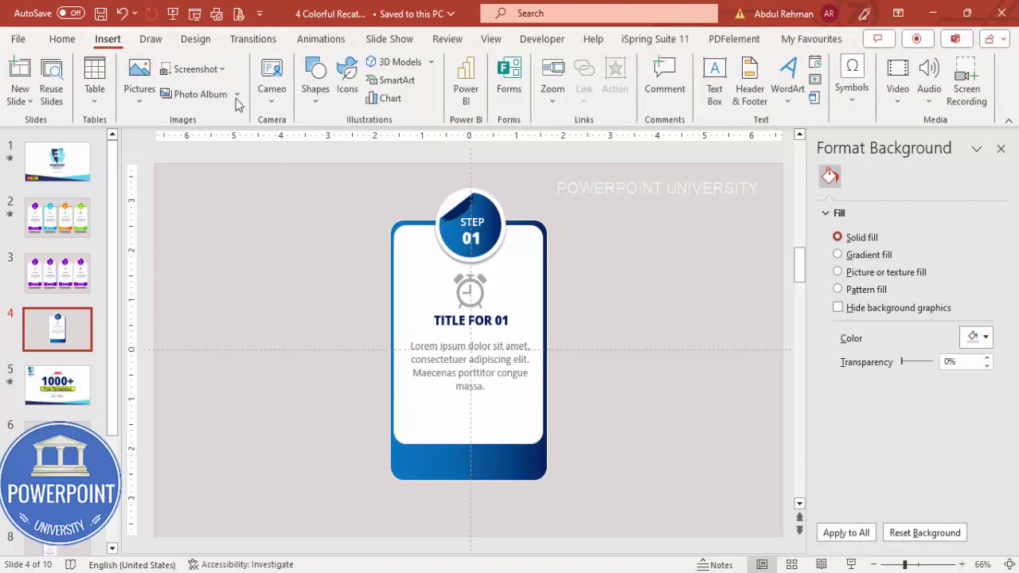
click(315, 94)
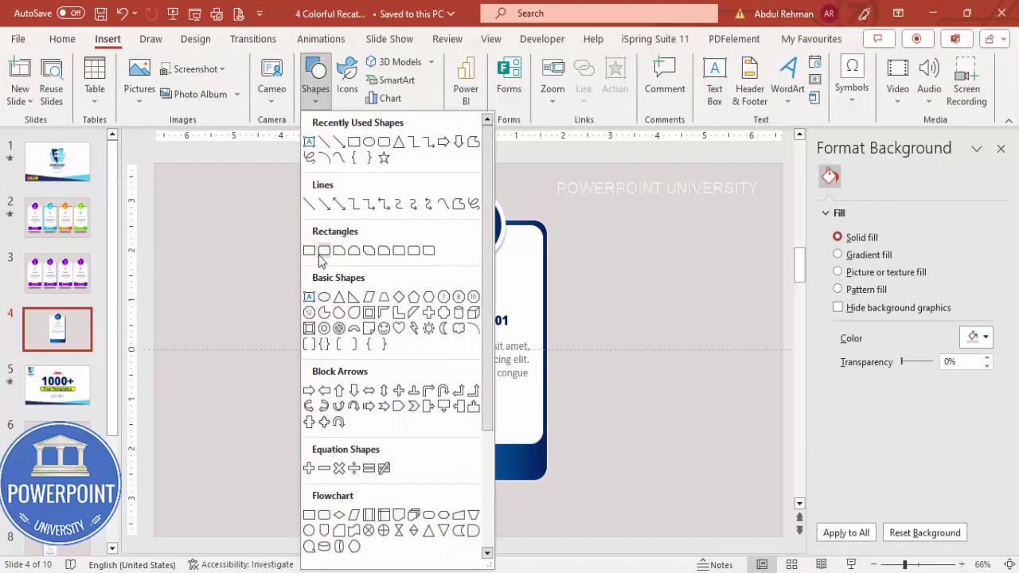
click(322, 252)
mouse_move(441, 444)
mouse_down()
mouse_move(477, 469)
mouse_move(528, 454)
mouse_move(504, 470)
mouse_move(483, 462)
mouse_up()
Give the button a white outline and no fill.
click(394, 80)
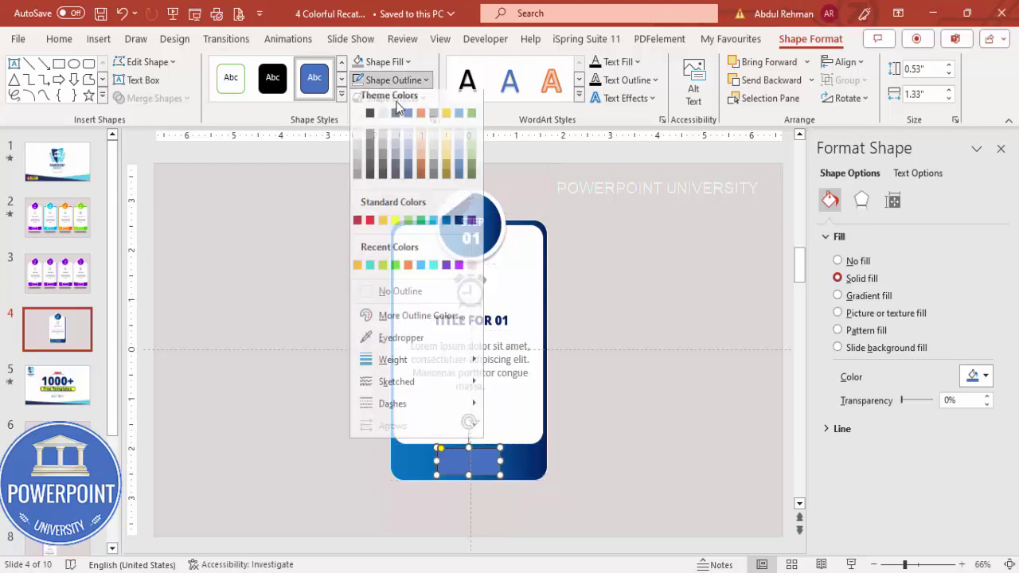
click(358, 120)
click(380, 61)
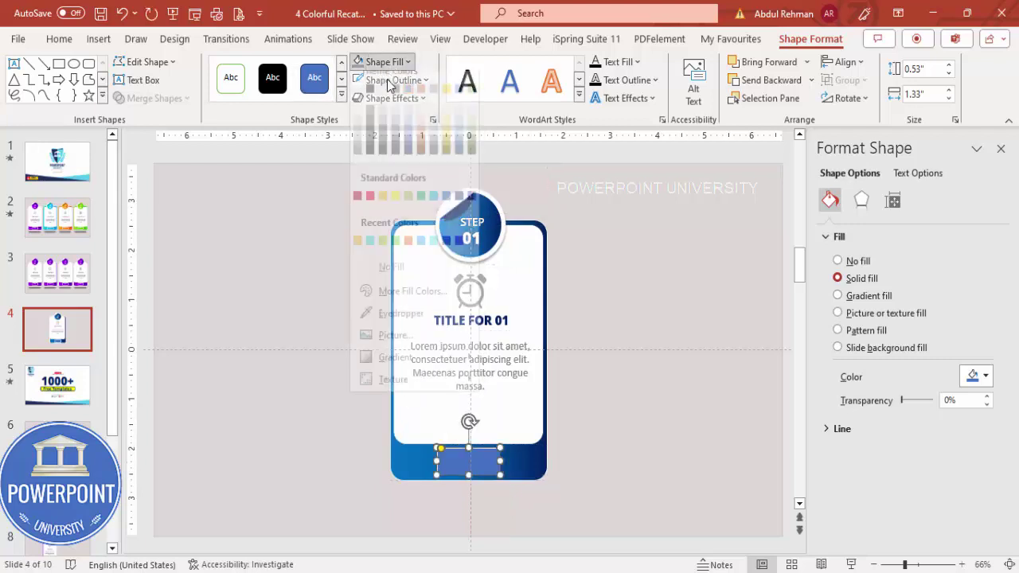
click(406, 280)
click(628, 456)
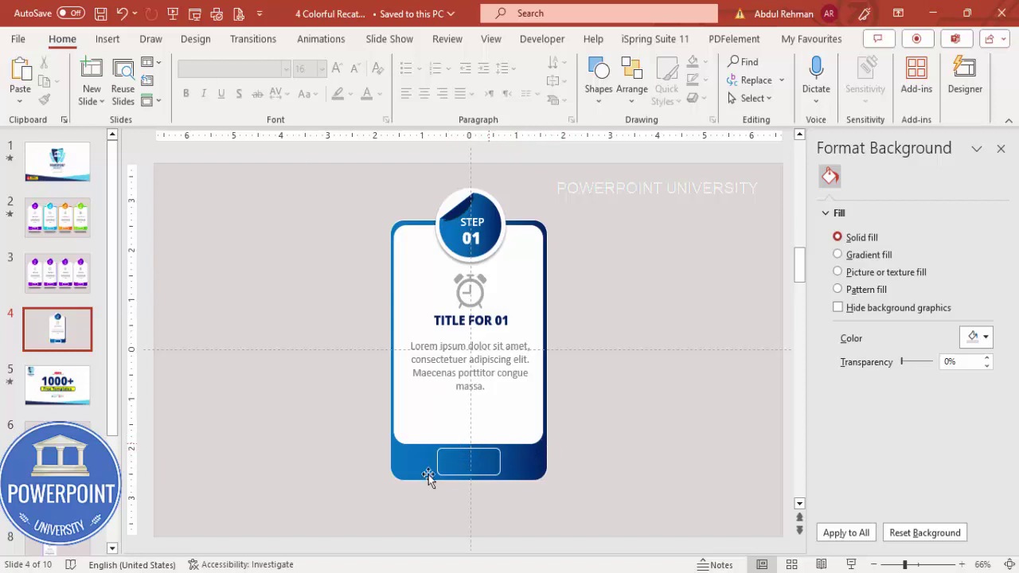
click(107, 39)
Draw a black-filled rectangle with no outline just below the card.
click(315, 80)
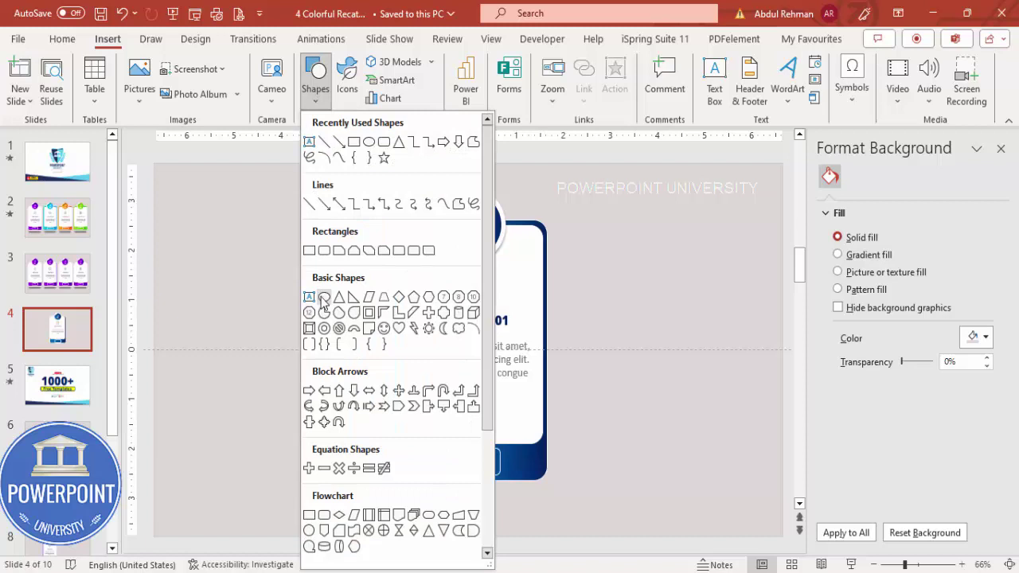
click(324, 251)
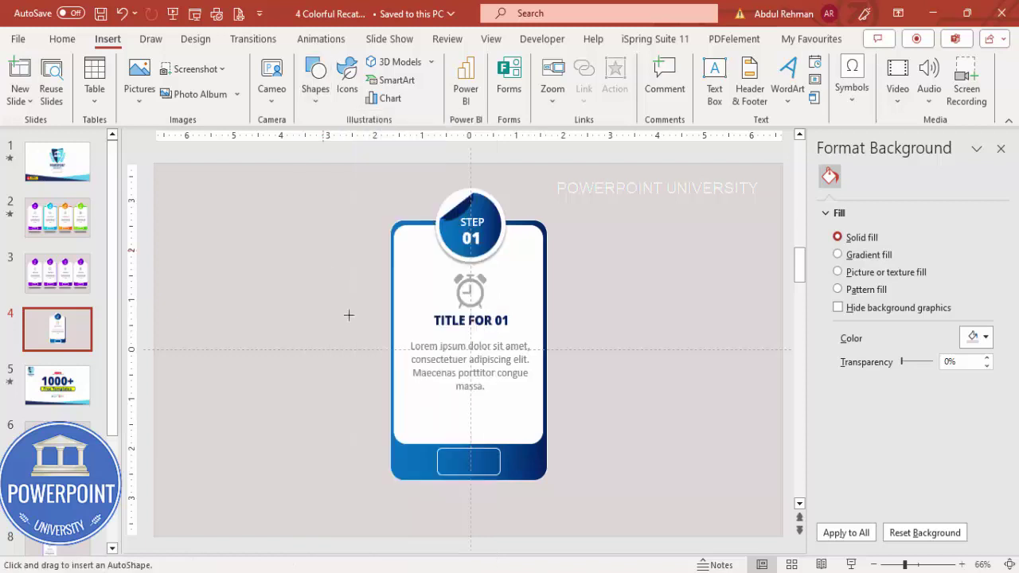
drag(400, 493, 533, 526)
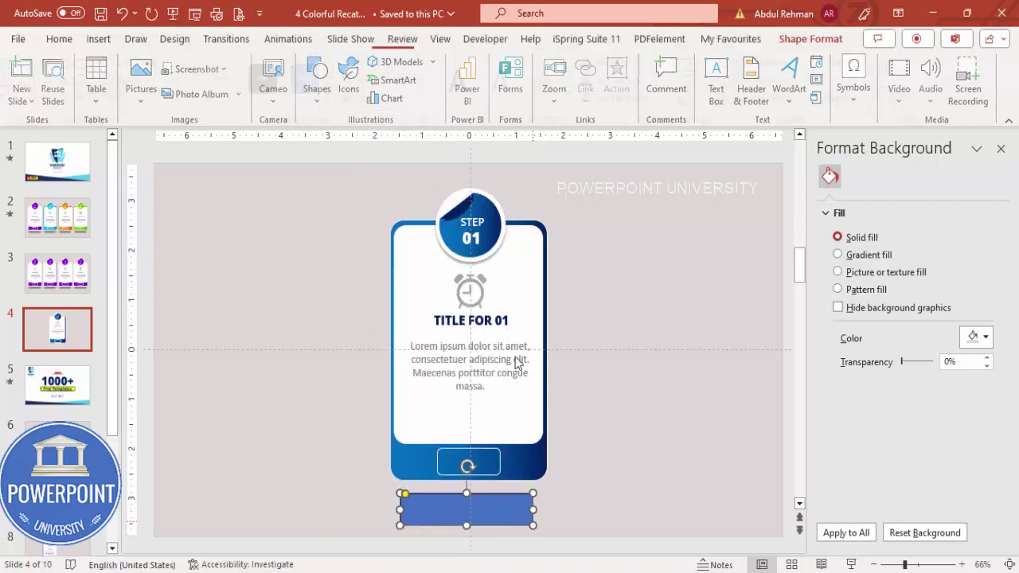
click(420, 83)
click(388, 301)
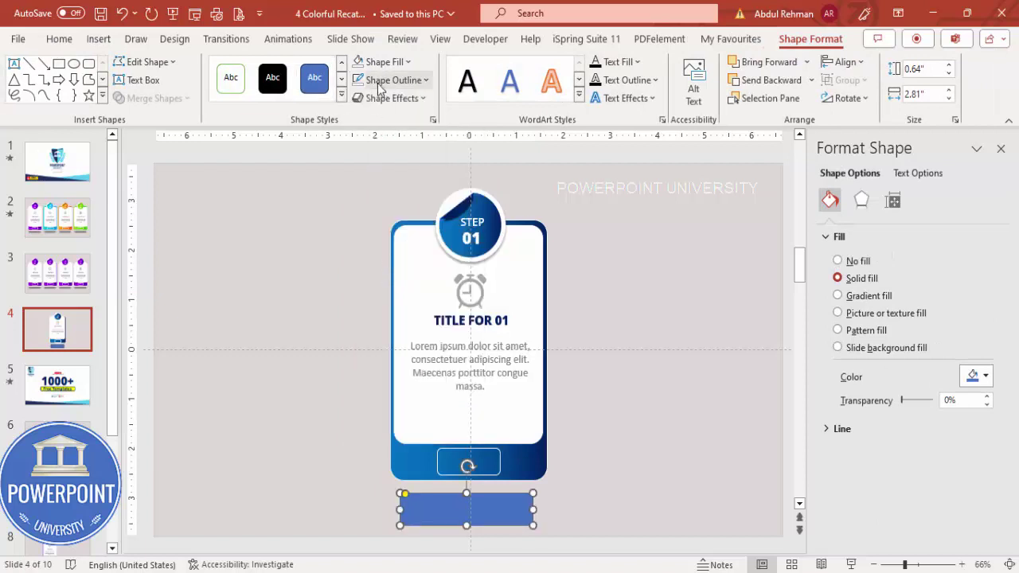
click(385, 67)
click(372, 104)
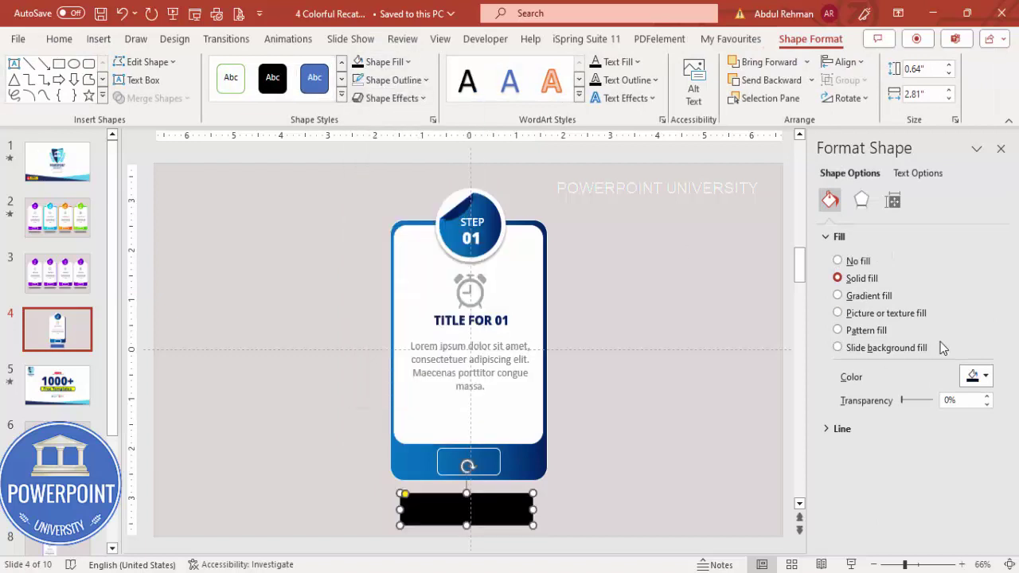
Set the shadow to 44% transparency with 17 pt soft edges and position it under the card.
drag(902, 400, 916, 401)
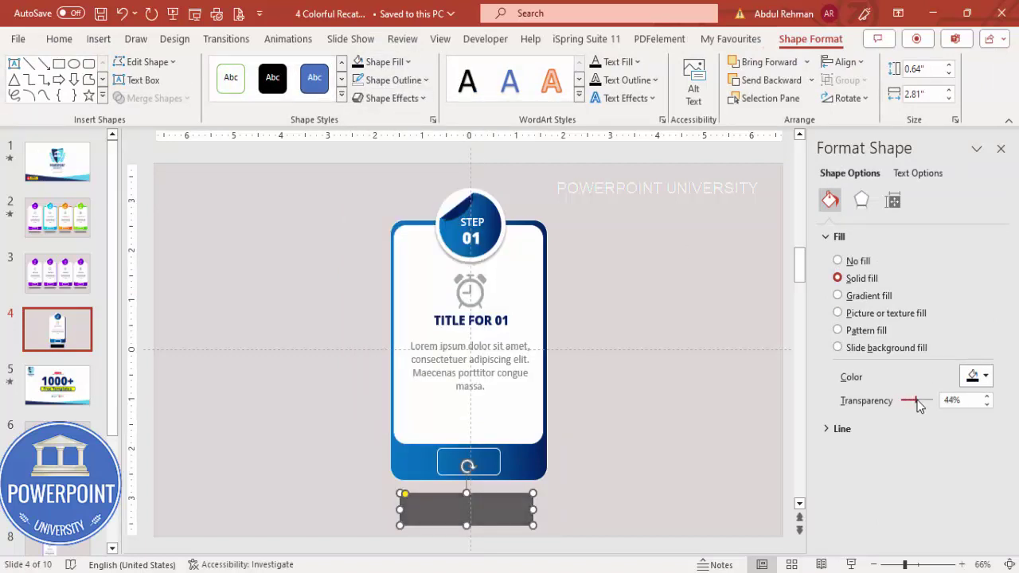
click(862, 201)
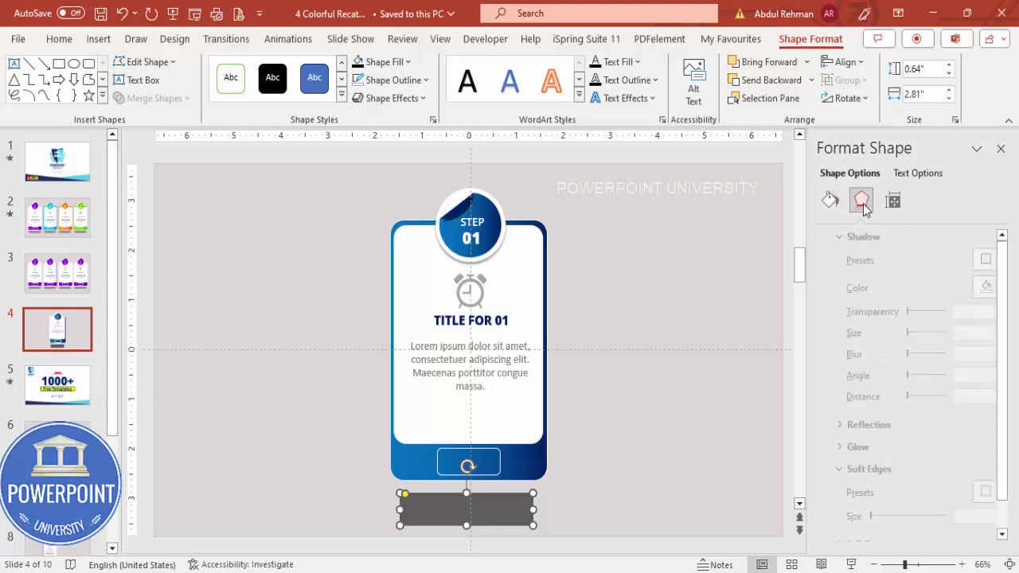
click(986, 514)
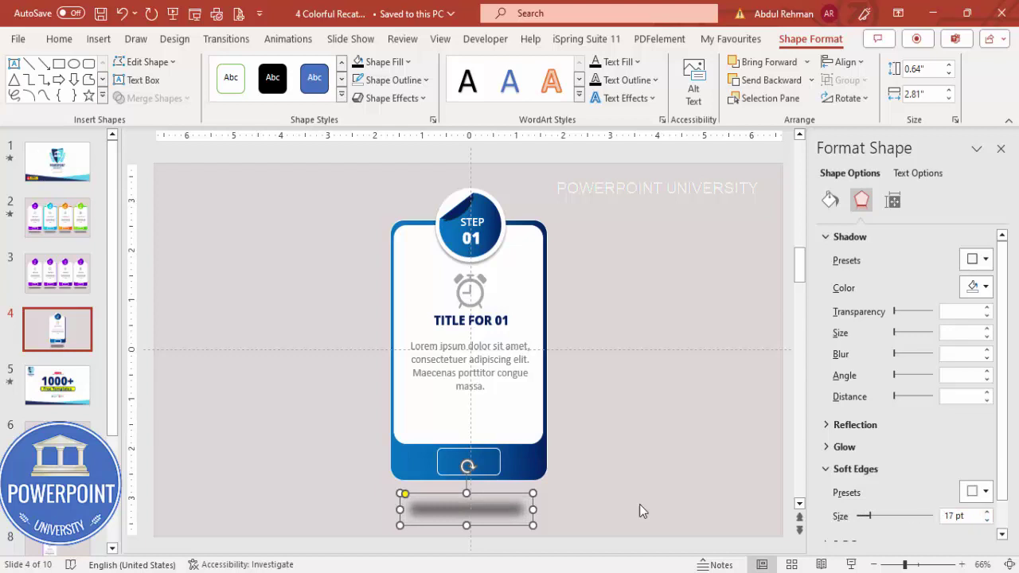
drag(510, 500, 514, 502)
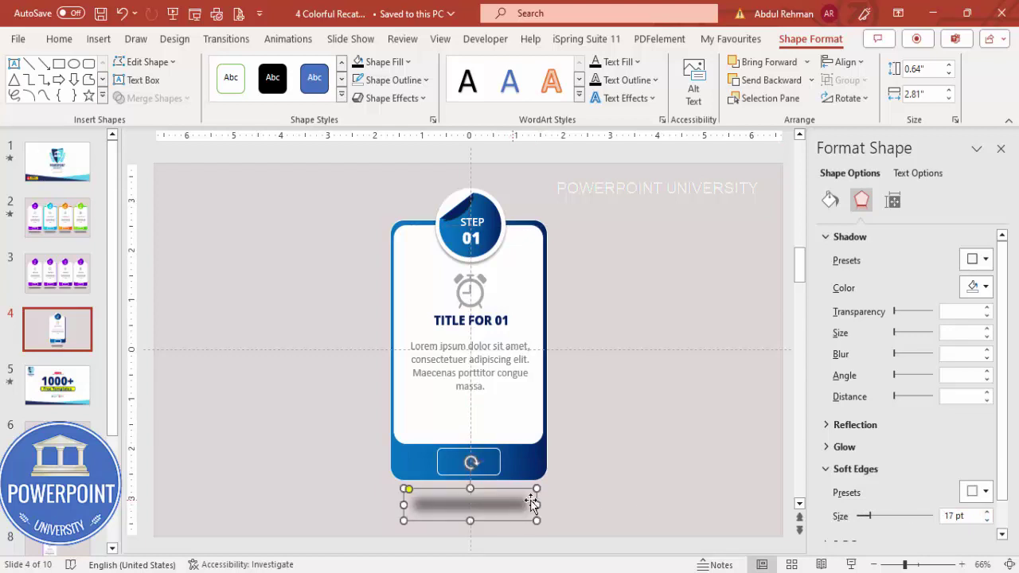
click(619, 499)
drag(349, 211, 621, 532)
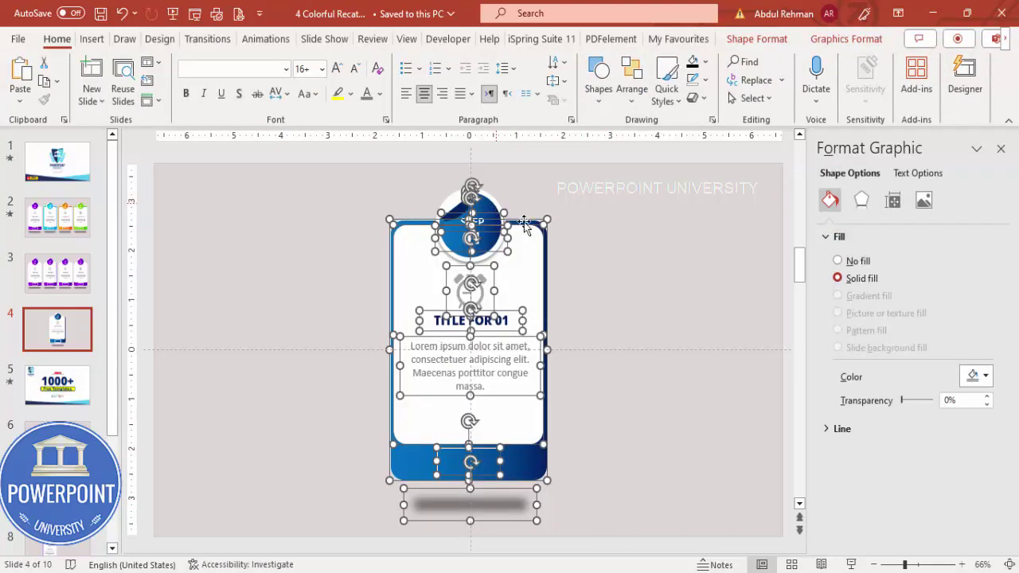
Group the STEP 01 badge pieces, then group all the card's shapes together.
click(634, 208)
drag(402, 168, 553, 269)
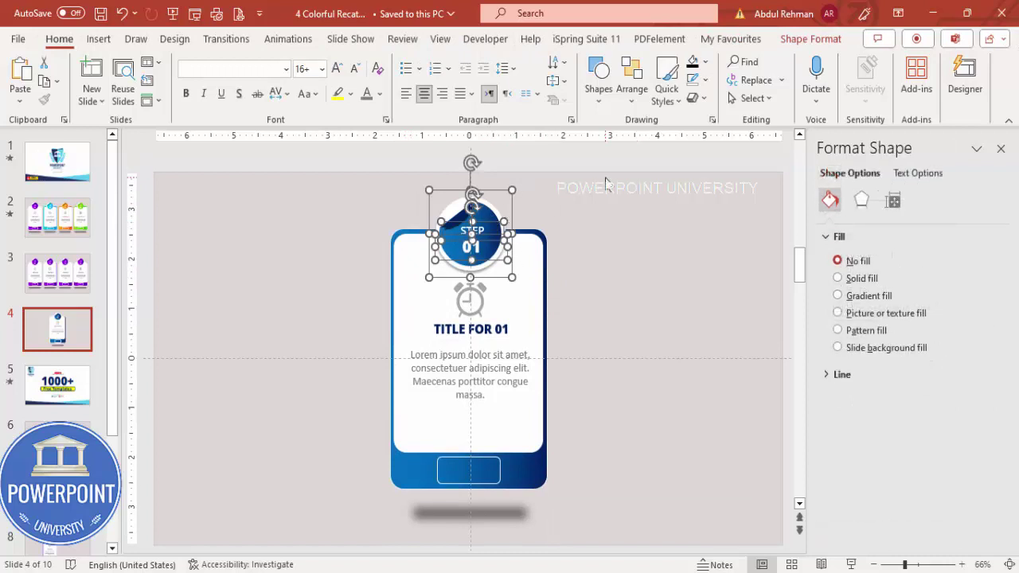
key(ctrl+g)
click(358, 209)
drag(346, 210, 596, 529)
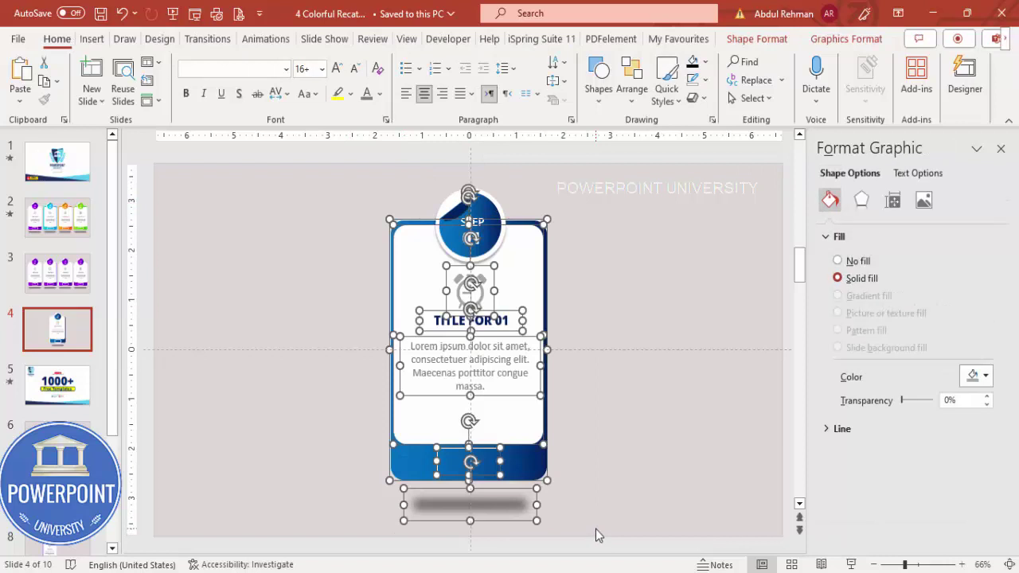
key(ctrl+g)
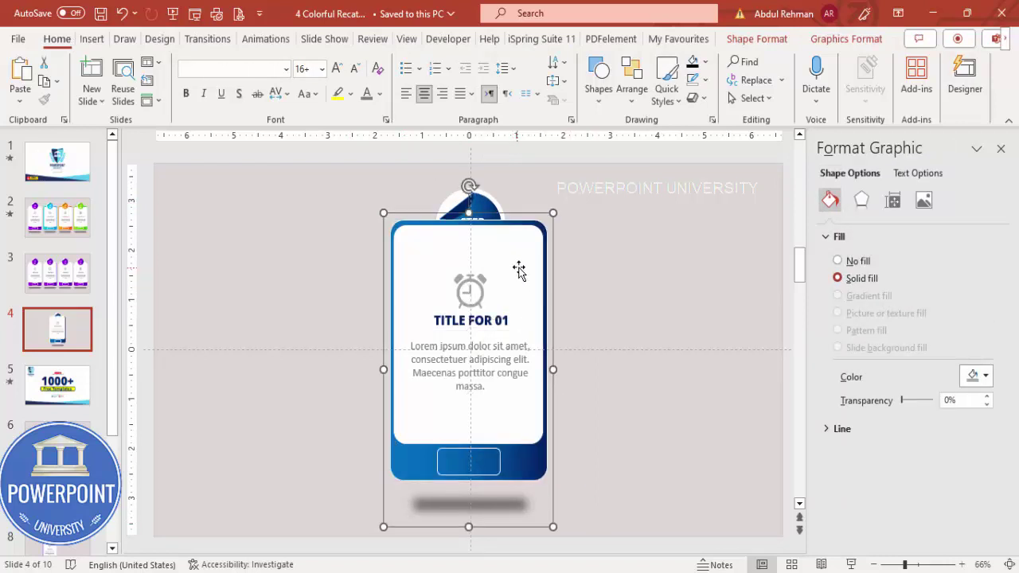
Bring the STEP badge back to the front and select the whole grouped card.
click(845, 39)
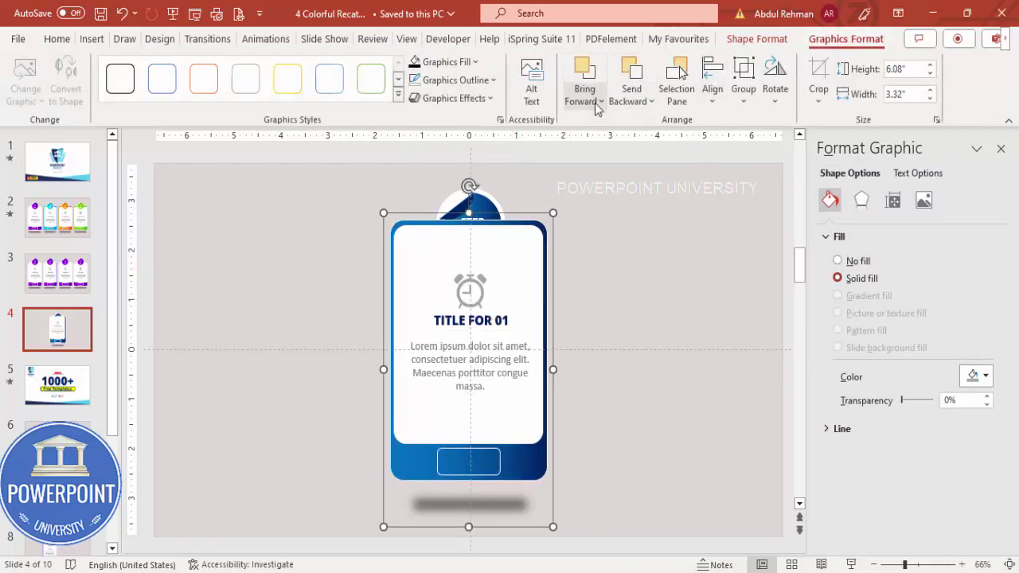
click(629, 101)
click(659, 183)
click(589, 236)
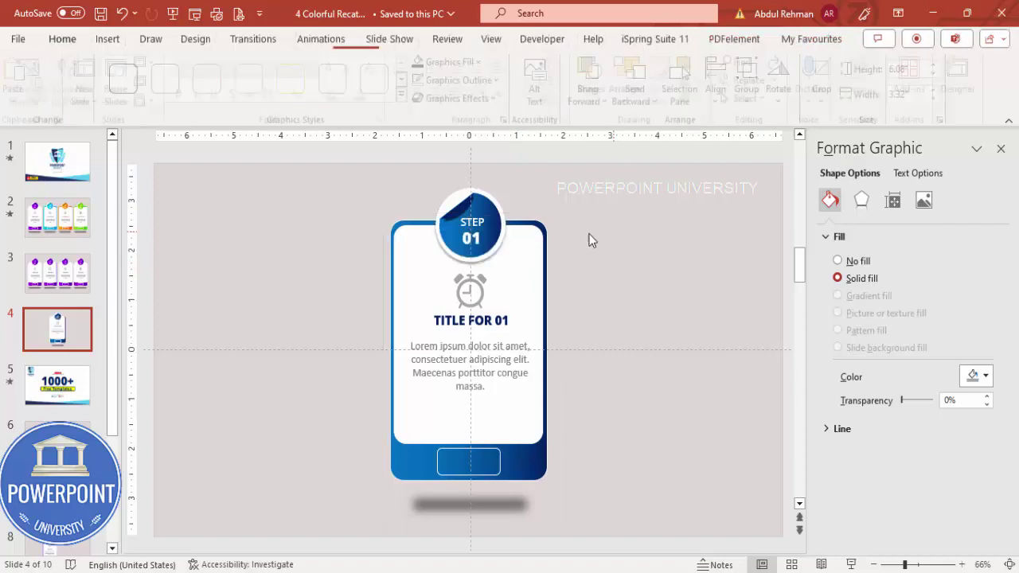
drag(327, 181, 627, 552)
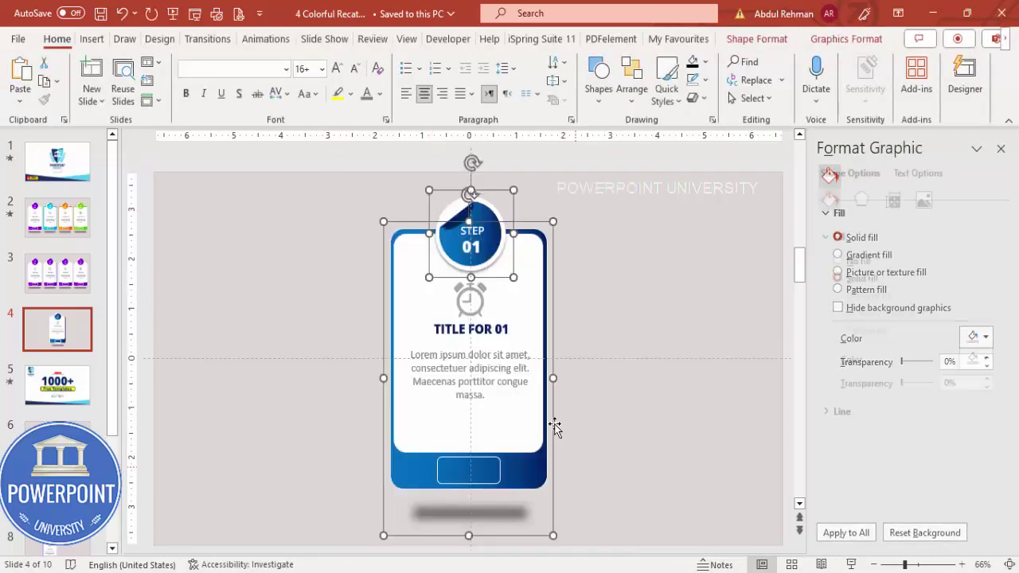